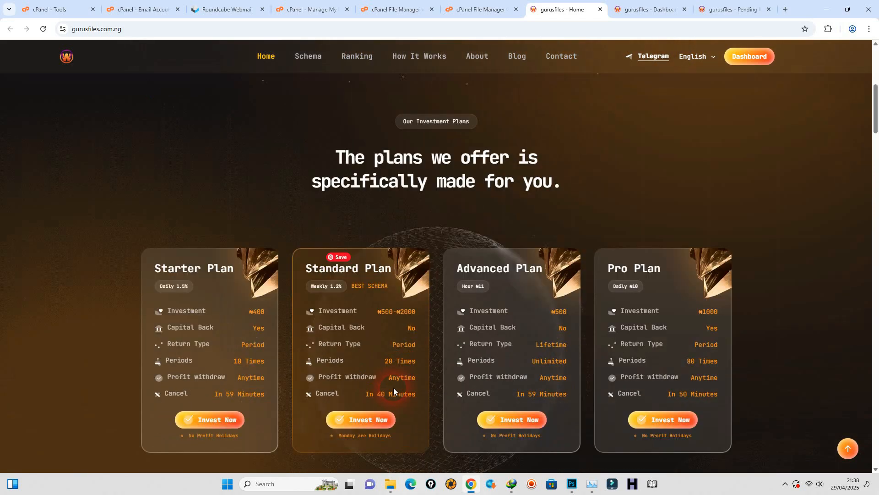
# Calculate the profit on 400 in the Starter Plan with the home page calculator.
pyautogui.scroll(-3, 392, 388)
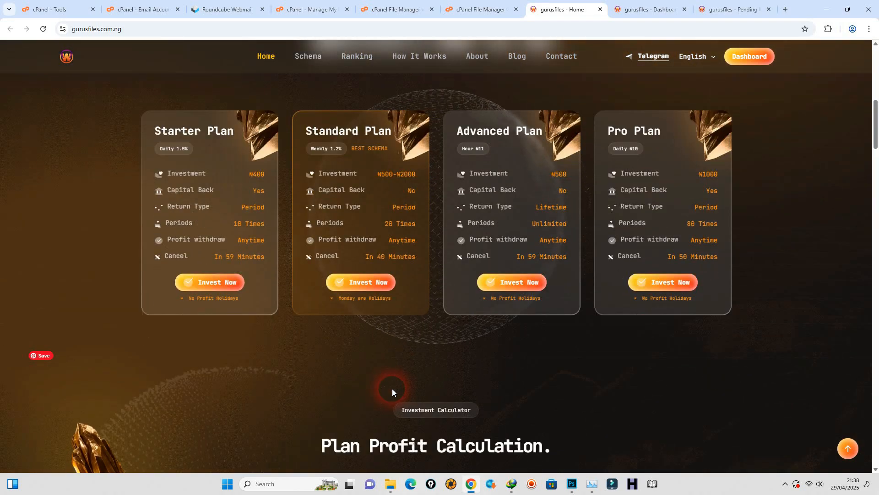
pyautogui.scroll(-4, 392, 388)
pyautogui.scroll(-1, 391, 389)
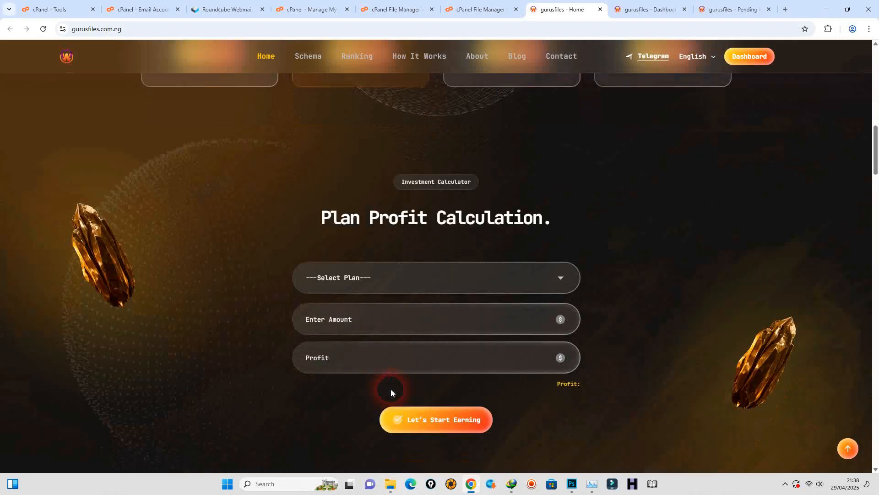
pyautogui.click(398, 285)
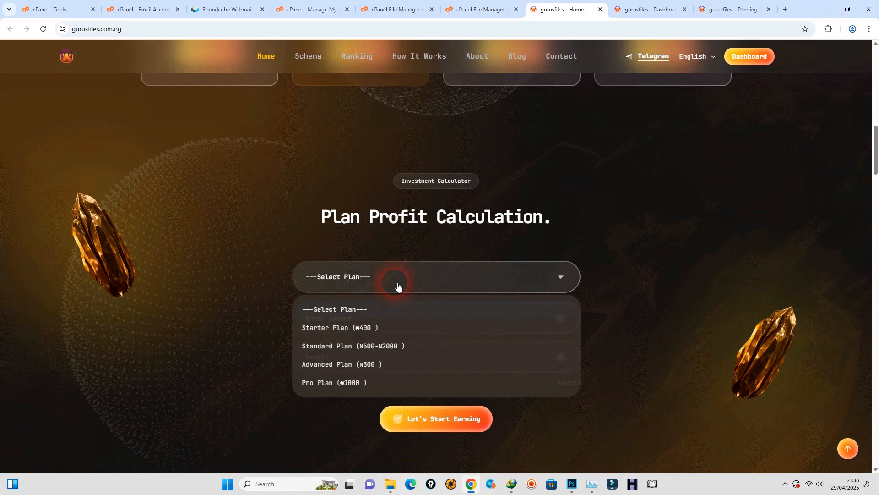
pyautogui.click(380, 331)
pyautogui.click(378, 320)
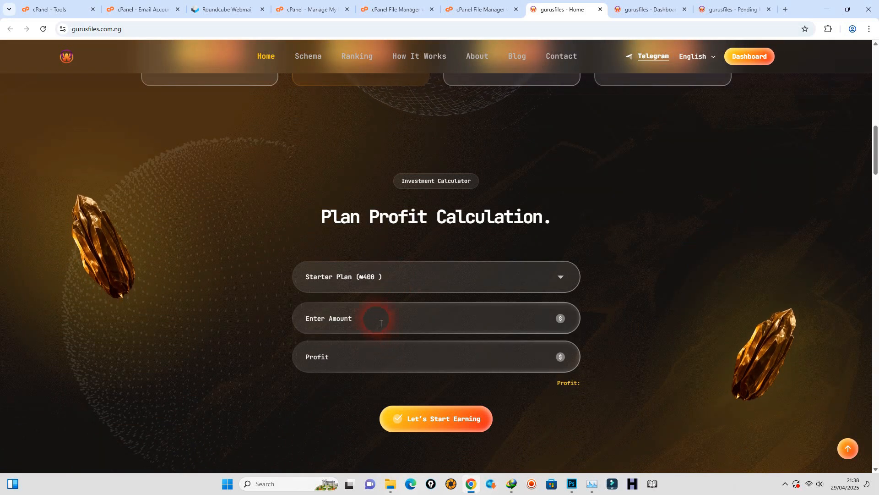
pyautogui.write('400')
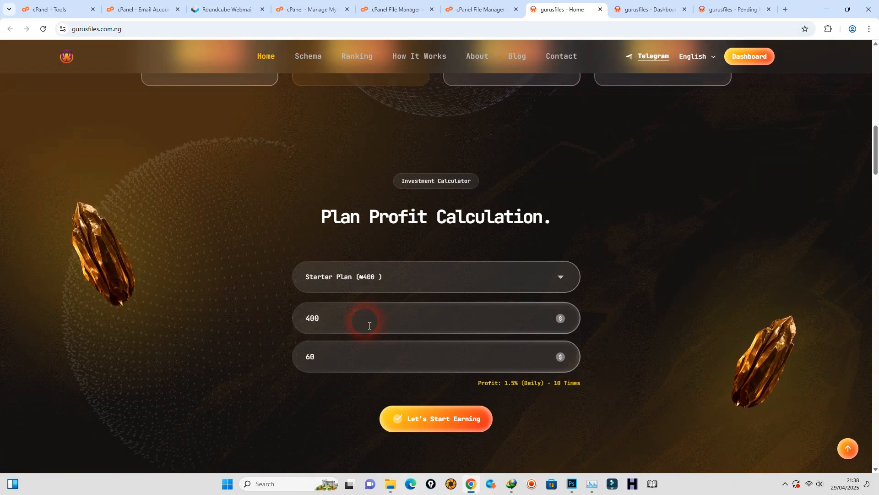
# Scroll through the payment gateways, FAQ and footer, then jump back to the top.
pyautogui.scroll(-8, 609, 402)
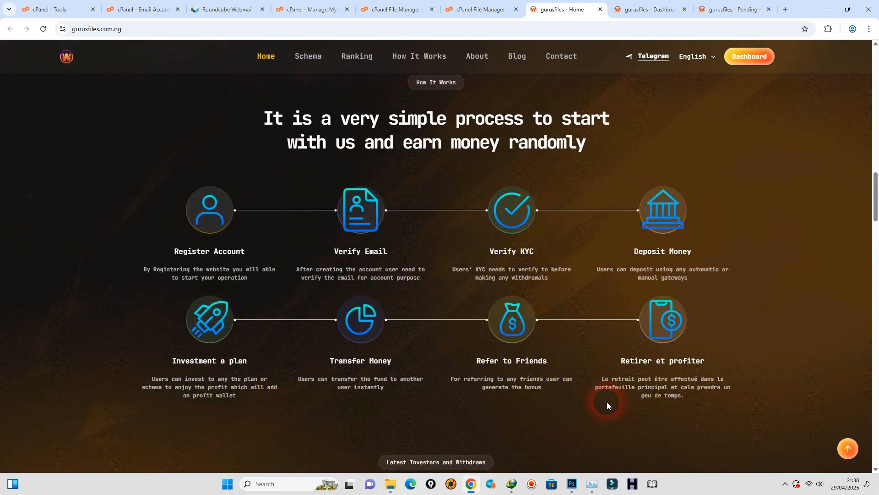
pyautogui.scroll(-4, 606, 402)
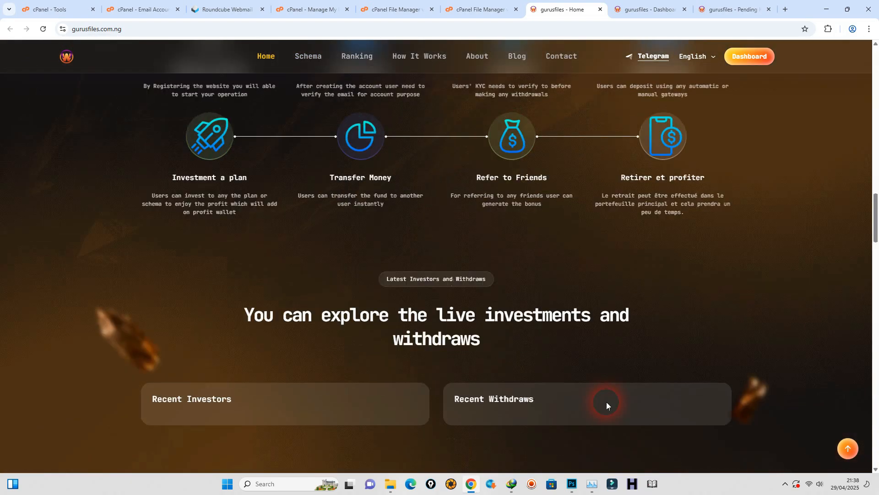
pyautogui.scroll(-2, 605, 402)
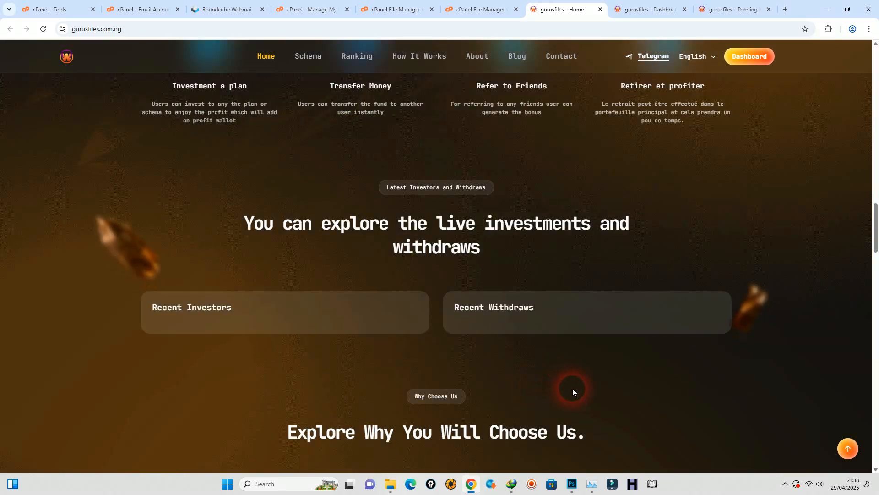
pyautogui.scroll(-4, 573, 392)
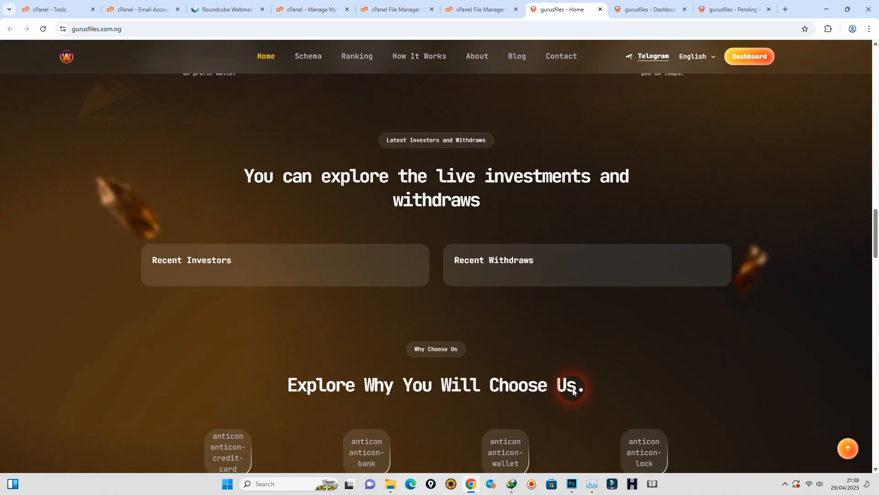
pyautogui.scroll(-2, 572, 389)
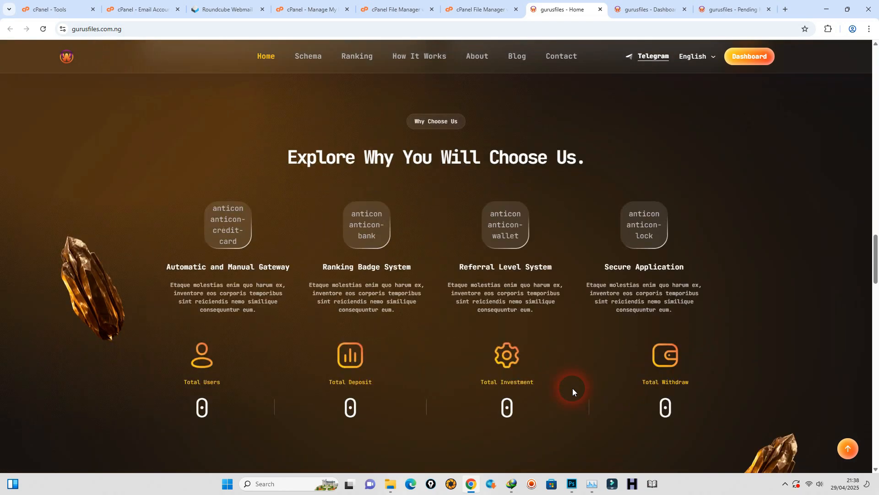
pyautogui.scroll(-1, 573, 389)
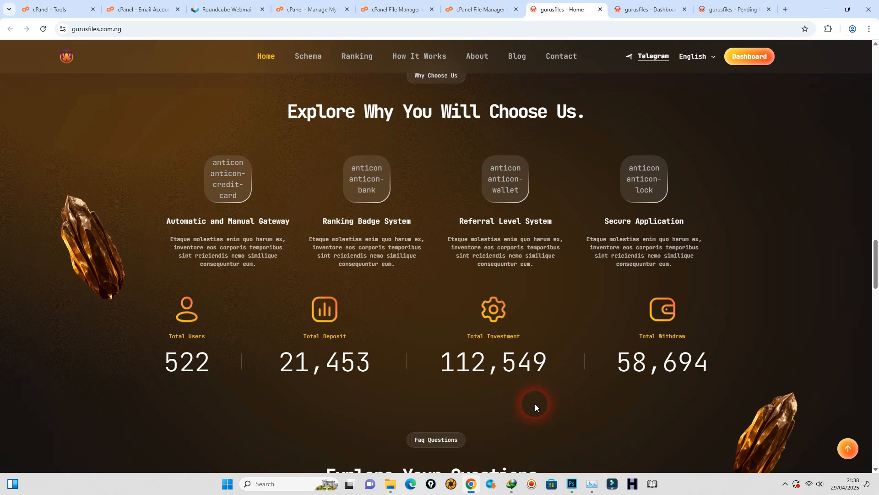
pyautogui.scroll(-2, 535, 403)
pyautogui.scroll(-1, 536, 407)
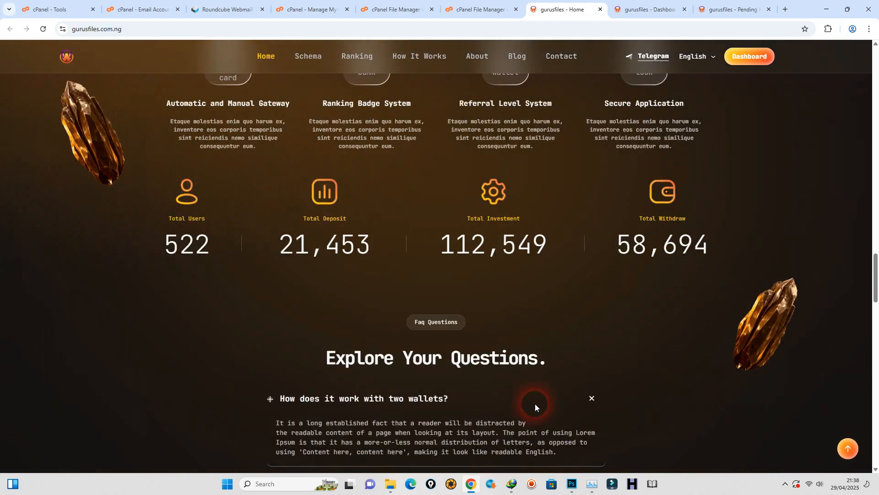
pyautogui.scroll(-6, 535, 403)
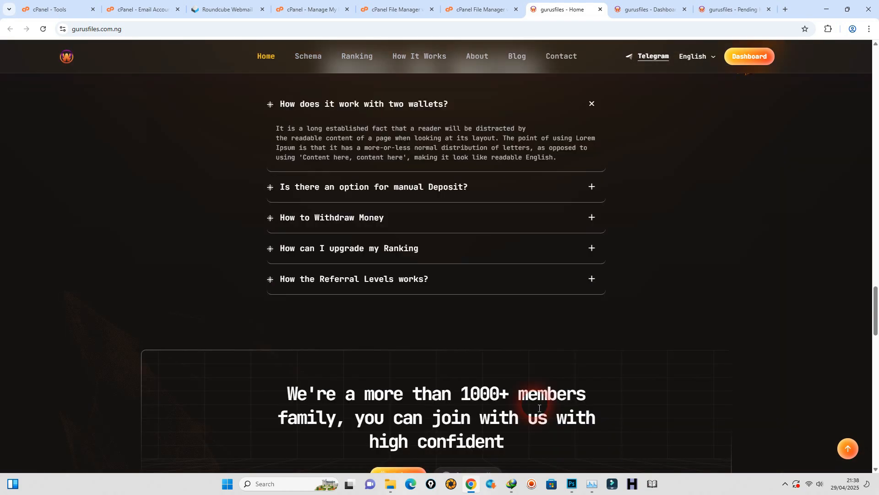
pyautogui.scroll(-9, 539, 408)
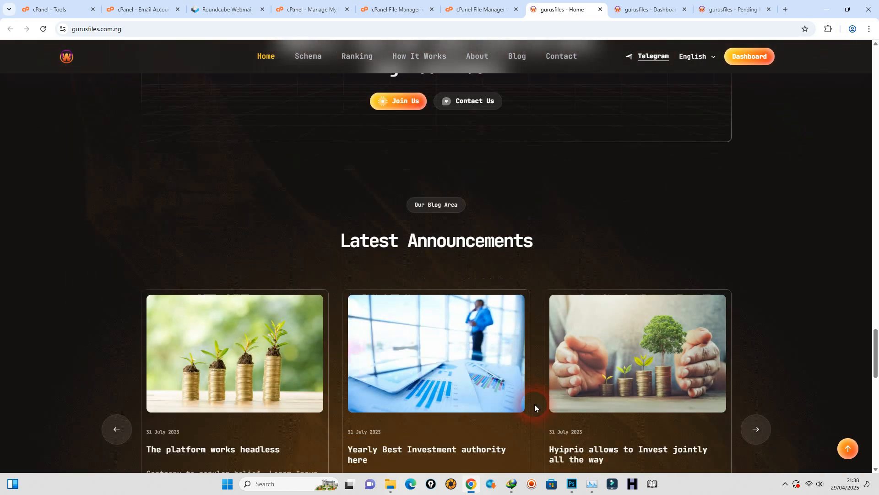
pyautogui.scroll(-8, 534, 403)
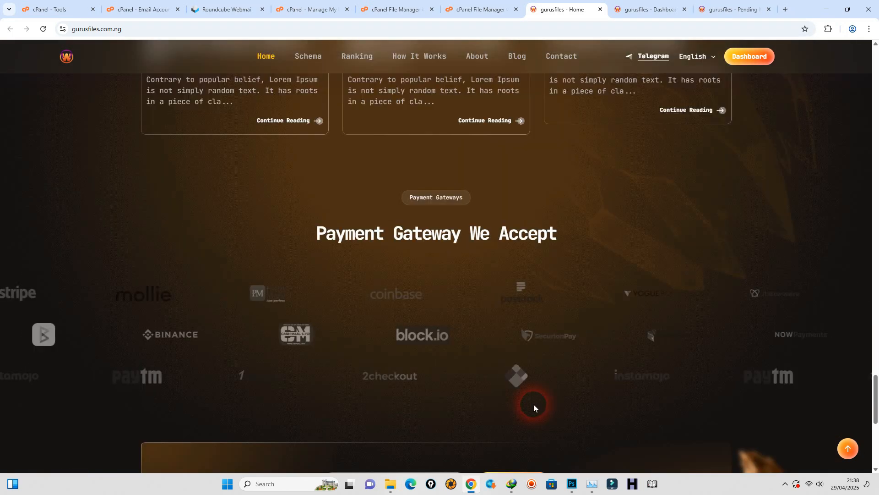
pyautogui.scroll(-1, 534, 404)
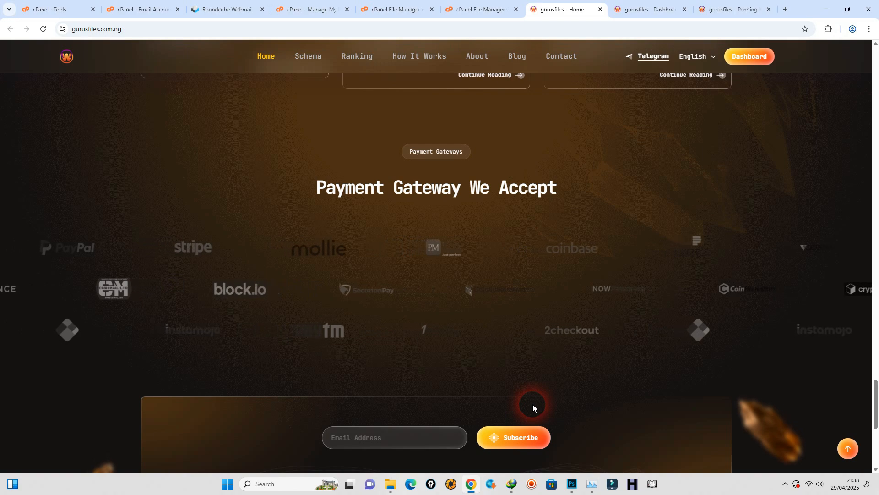
pyautogui.scroll(-6, 507, 408)
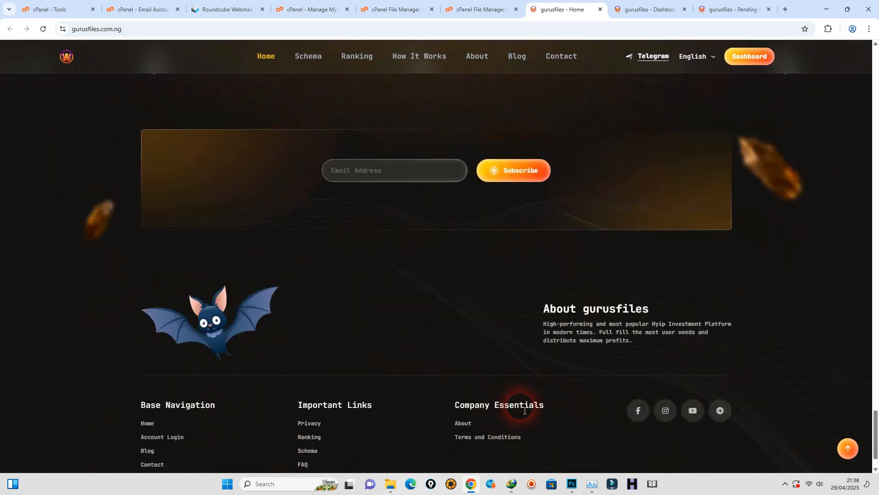
pyautogui.click(849, 451)
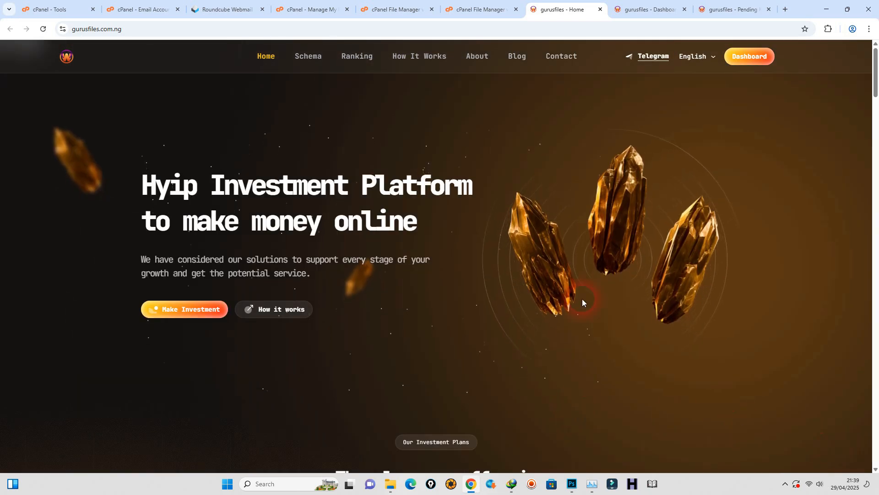
# Switch to the gurusfiles Dashboard tab and view the All Schemas investment plans page.
pyautogui.click(650, 14)
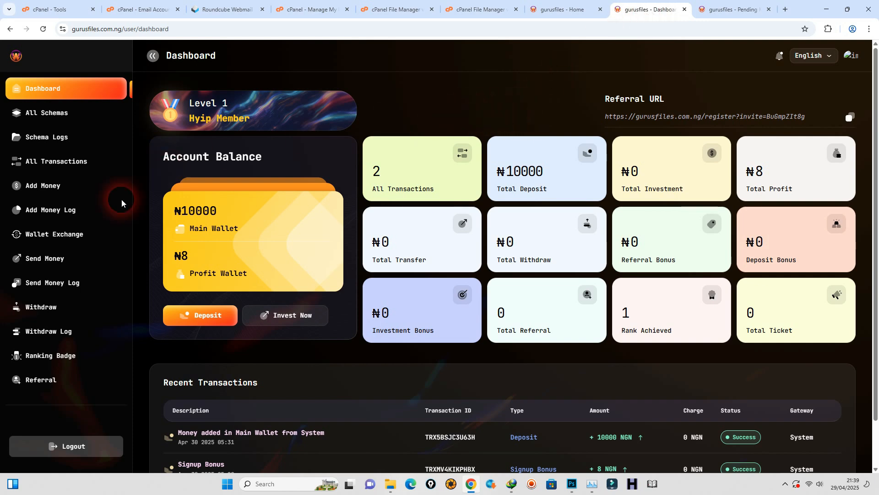
pyautogui.scroll(-1, 311, 234)
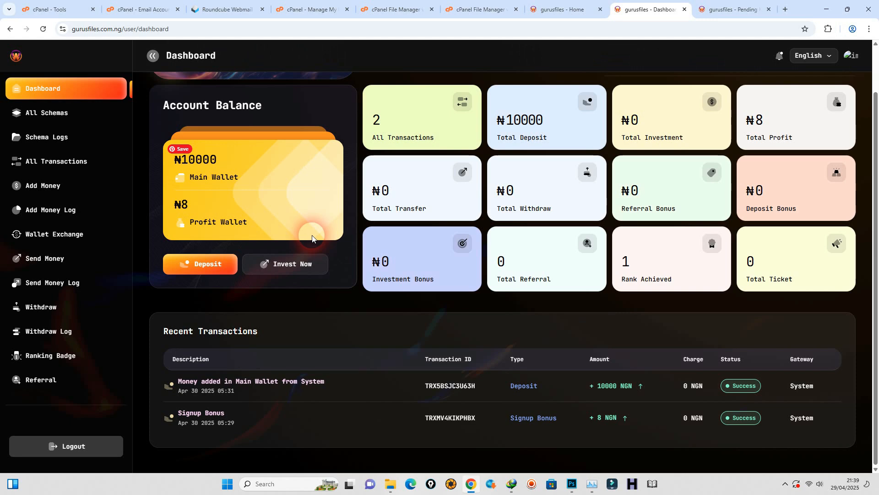
pyautogui.scroll(1, 312, 235)
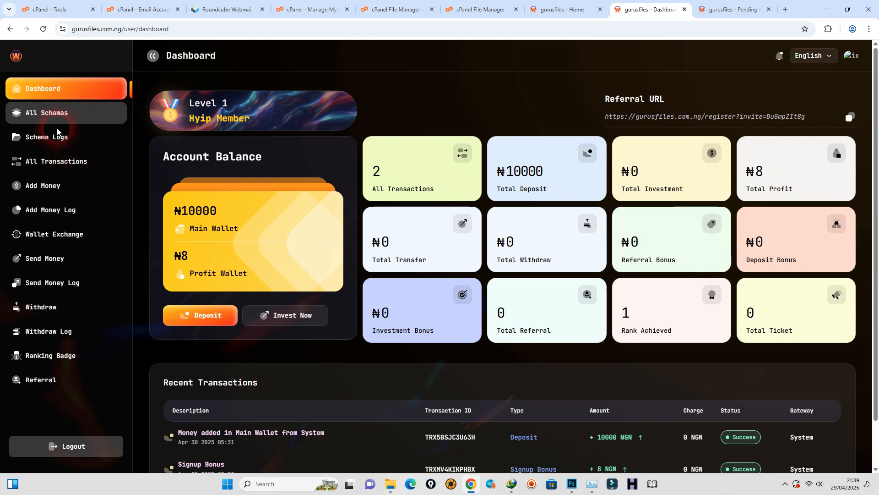
pyautogui.click(60, 131)
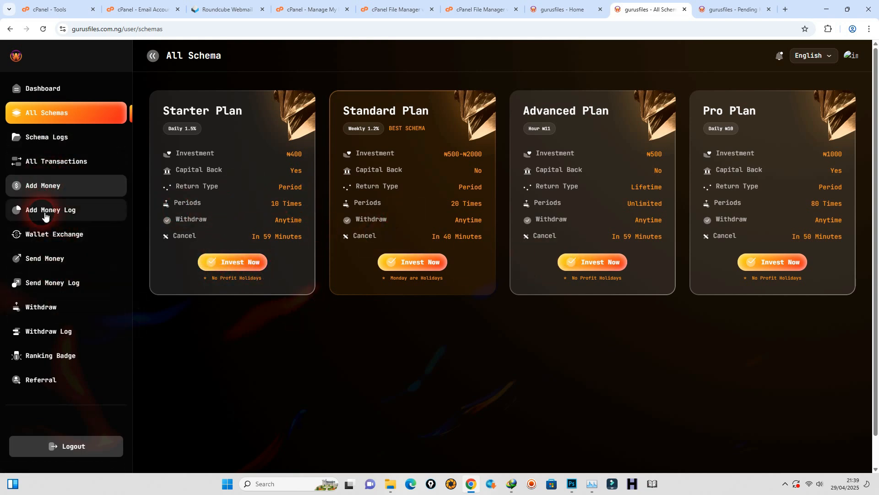
pyautogui.click(49, 241)
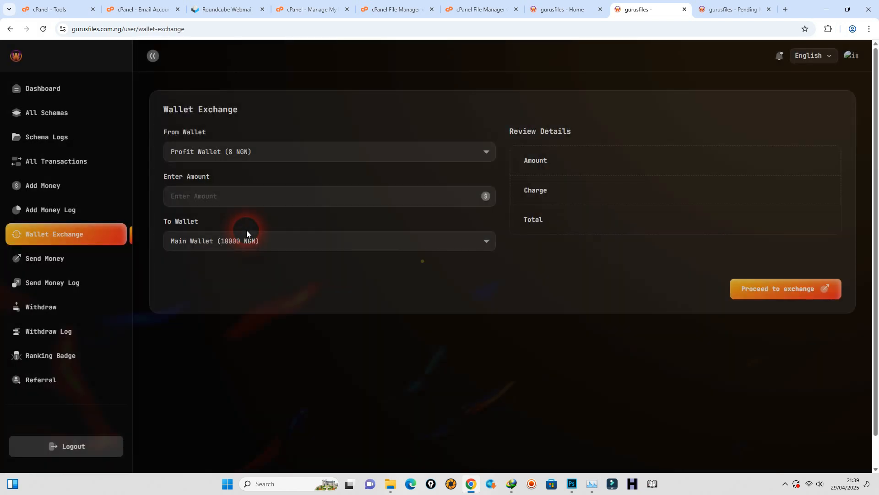
# Exchange 1000 from Main Wallet to Profit Wallet and confirm balances of ₦8999.5 and ₦1008.
pyautogui.click(253, 158)
pyautogui.click(245, 178)
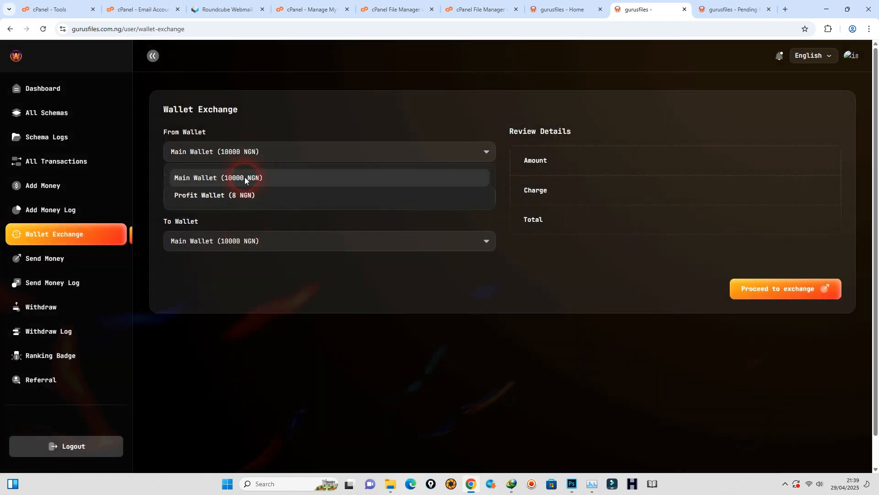
pyautogui.click(231, 158)
pyautogui.click(231, 158)
pyautogui.click(242, 239)
pyautogui.click(246, 285)
pyautogui.click(267, 196)
pyautogui.click(227, 222)
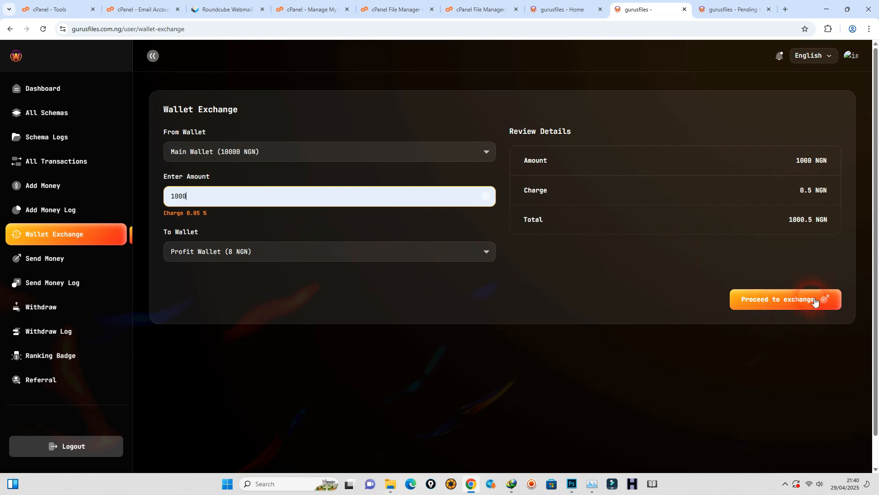
pyautogui.click(788, 304)
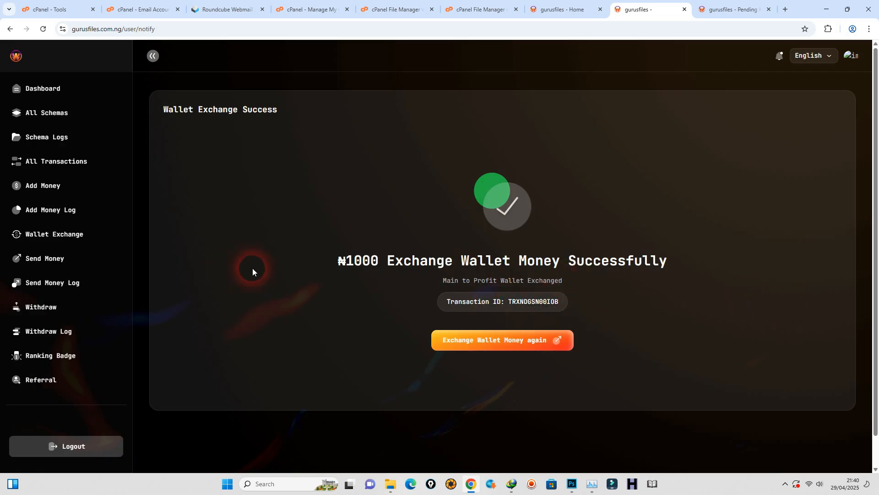
pyautogui.click(46, 88)
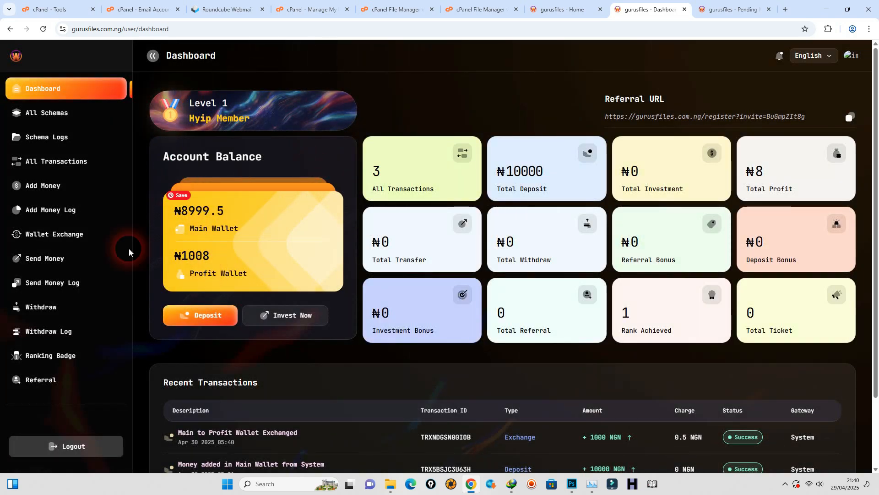
# Look over the Withdraw page's withdraw methods without picking one.
pyautogui.scroll(-2, 78, 256)
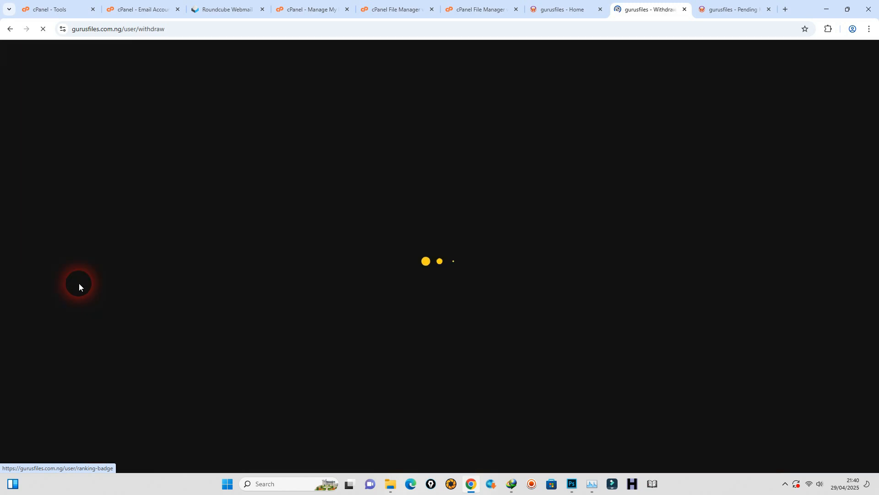
pyautogui.scroll(-2, 82, 287)
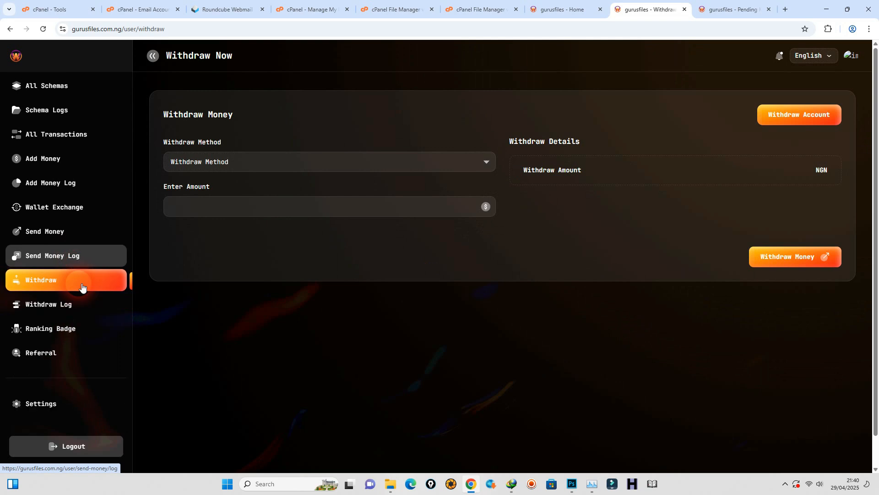
pyautogui.click(218, 165)
pyautogui.click(234, 261)
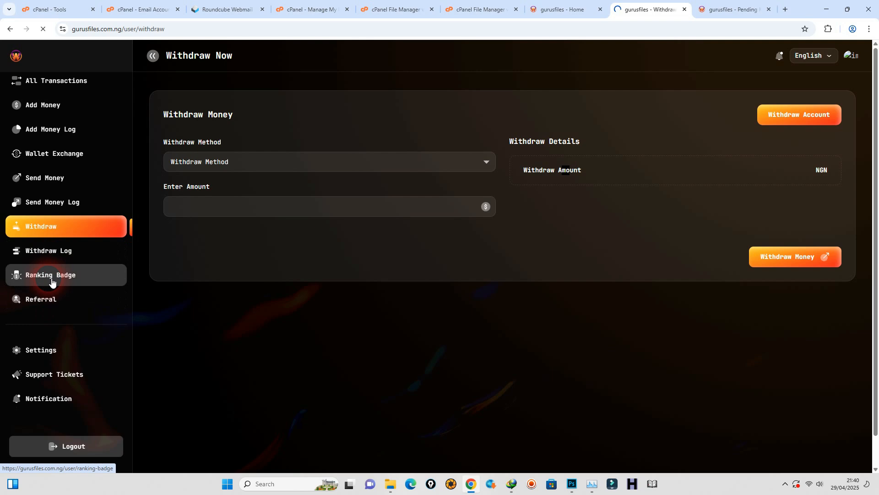
# View Ranking Badge and Referral pages, copy the referral invite link, and return to admin Pending KYC.
pyautogui.click(51, 279)
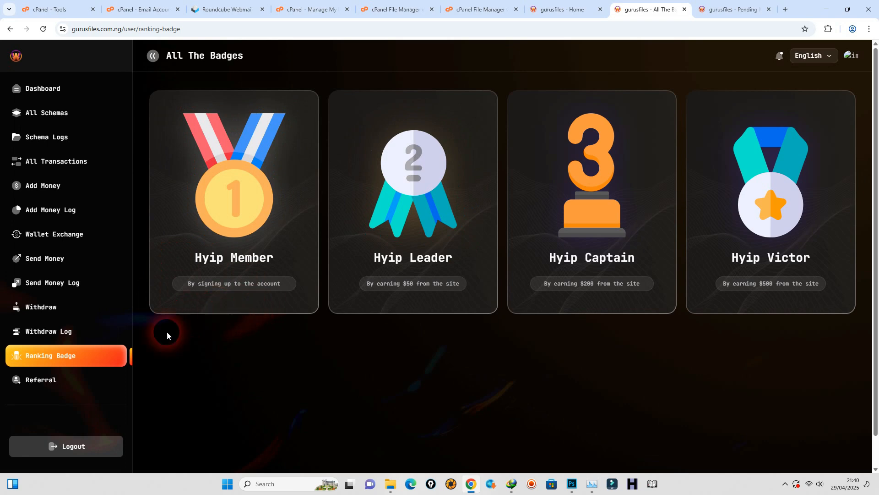
pyautogui.click(64, 383)
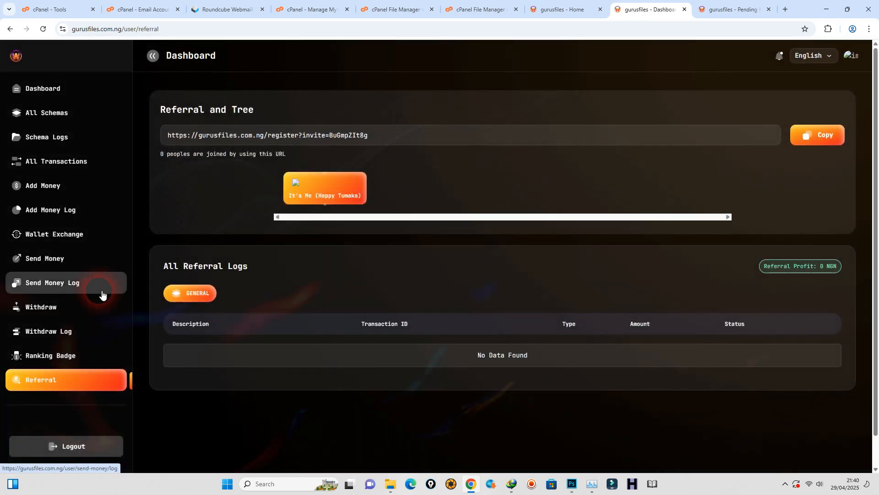
pyautogui.click(824, 136)
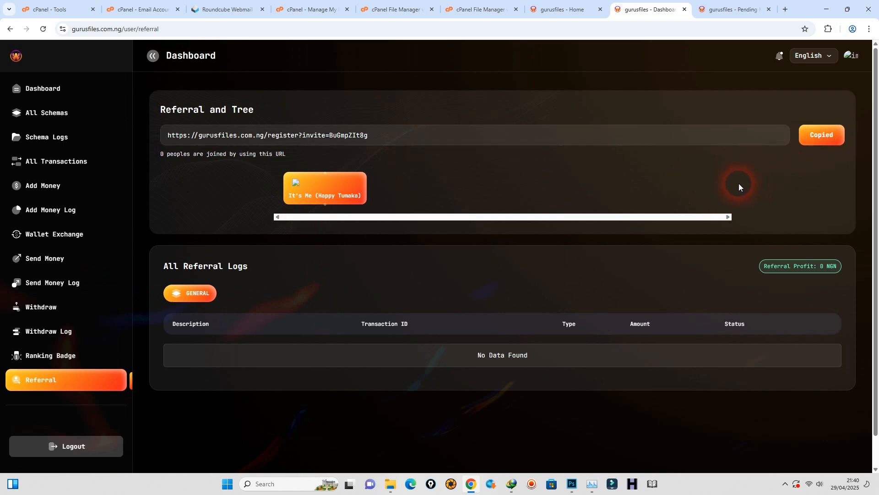
pyautogui.click(732, 10)
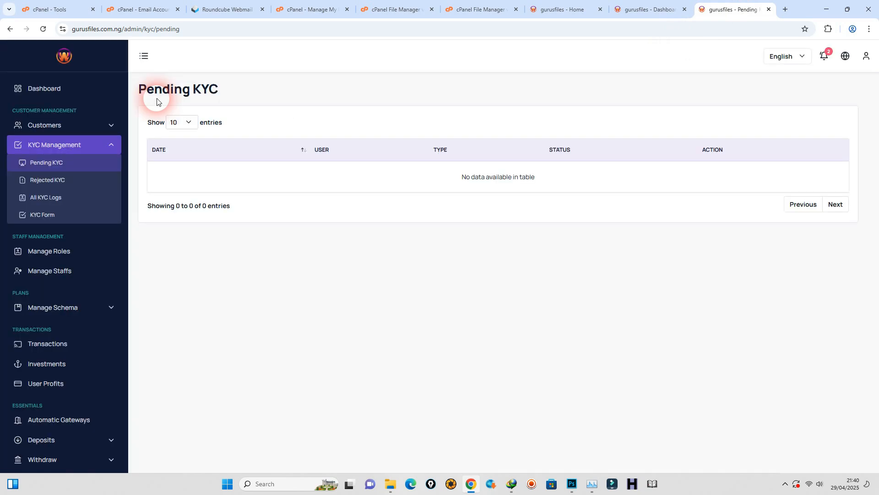
# Review the admin dashboard's site totals, charts and latest registered user, then go to Settings.
pyautogui.click(57, 90)
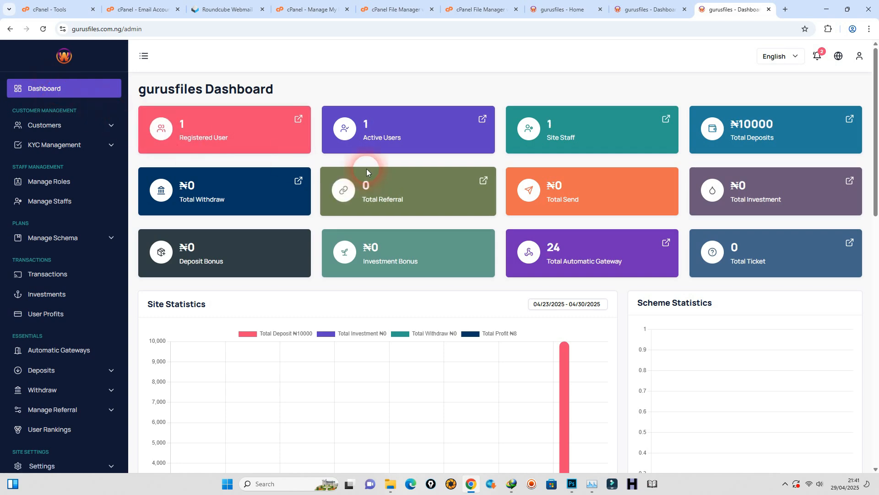
pyautogui.scroll(-2, 367, 168)
pyautogui.scroll(-10, 366, 171)
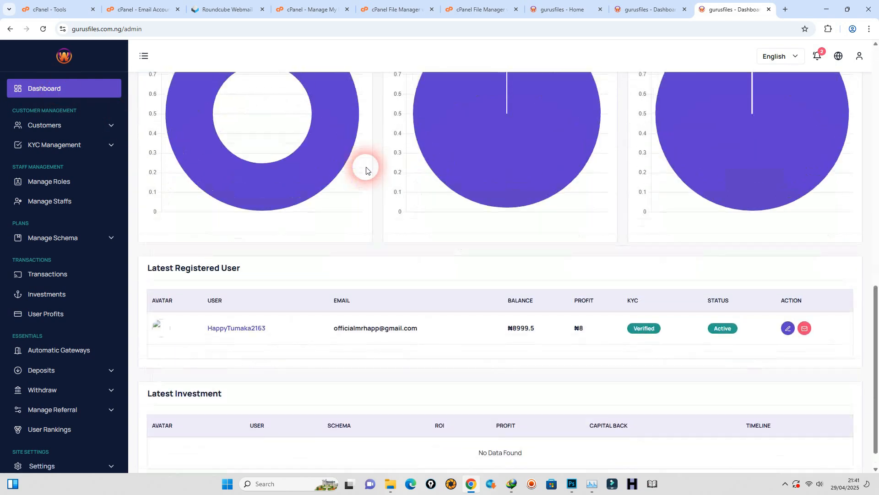
pyautogui.scroll(12, 362, 166)
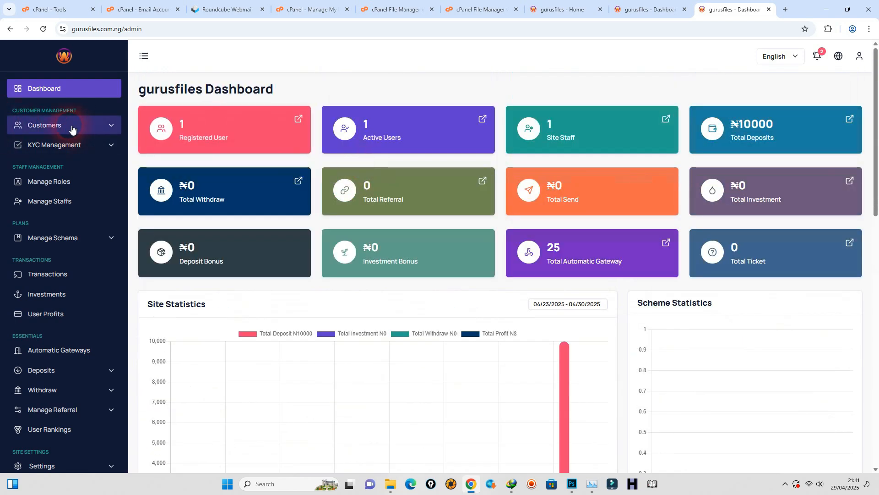
pyautogui.scroll(-2, 78, 165)
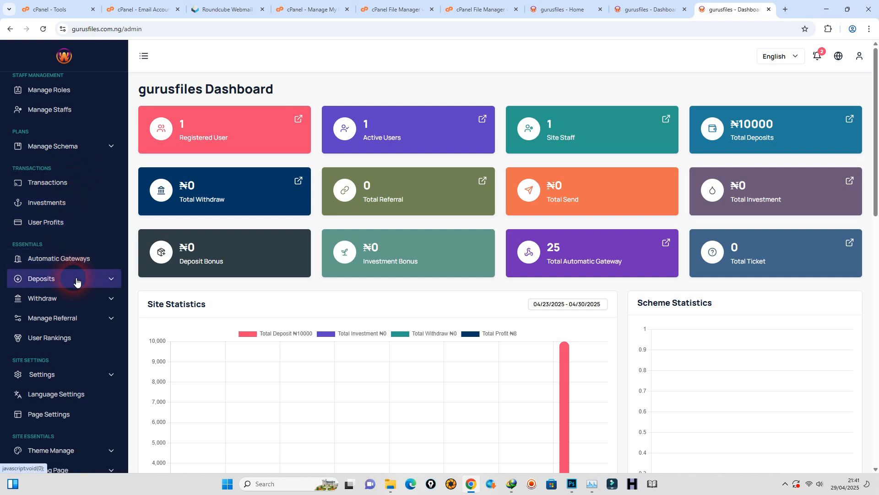
pyautogui.scroll(-2, 61, 300)
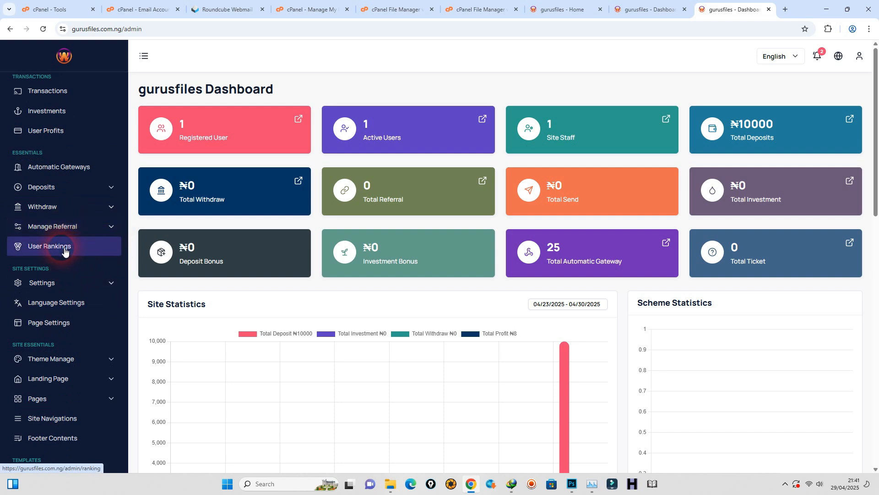
pyautogui.click(69, 284)
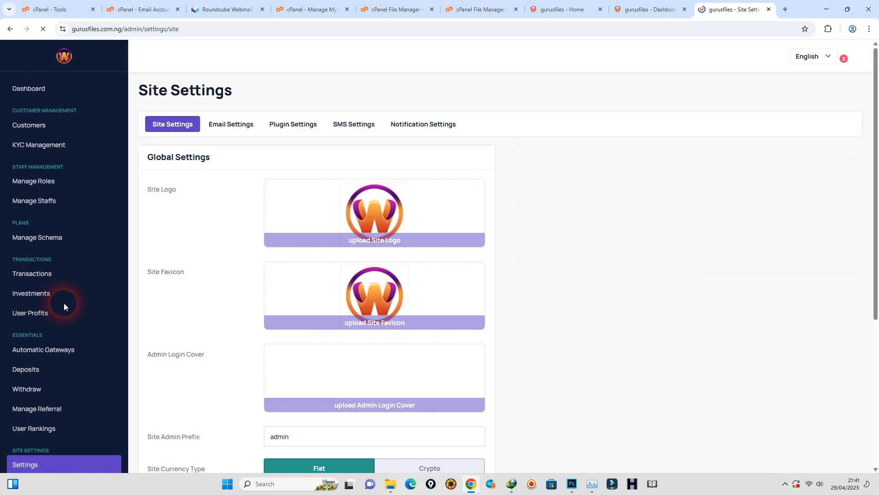
# Review Global Settings' currency, bonus, daily limit and GDPR sections, then go to Theme Manage > Site Theme.
pyautogui.scroll(-9, 393, 163)
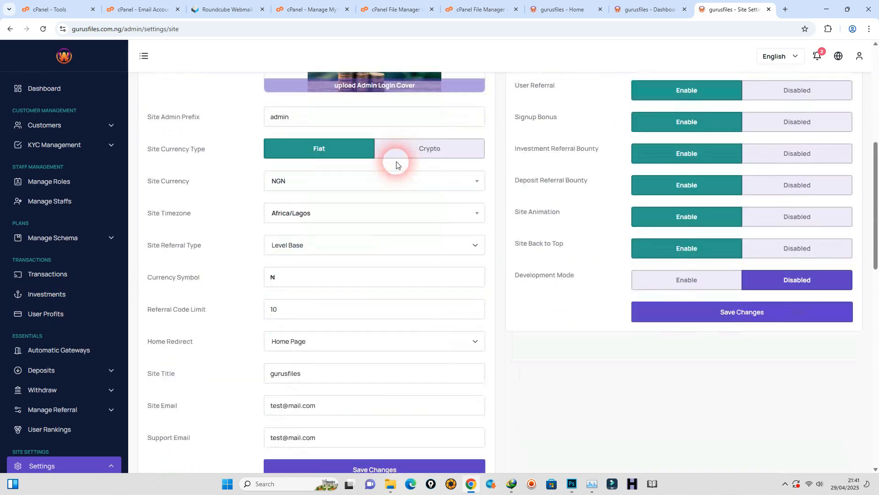
pyautogui.scroll(-10, 396, 164)
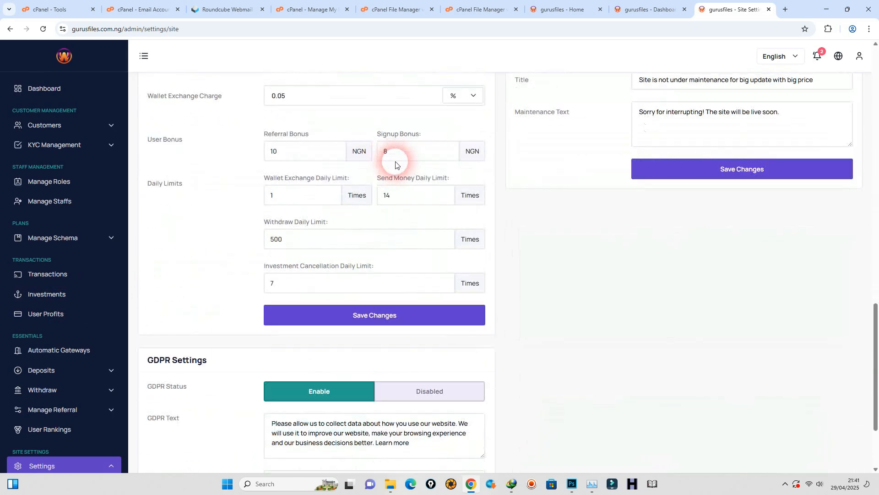
pyautogui.scroll(-3, 396, 165)
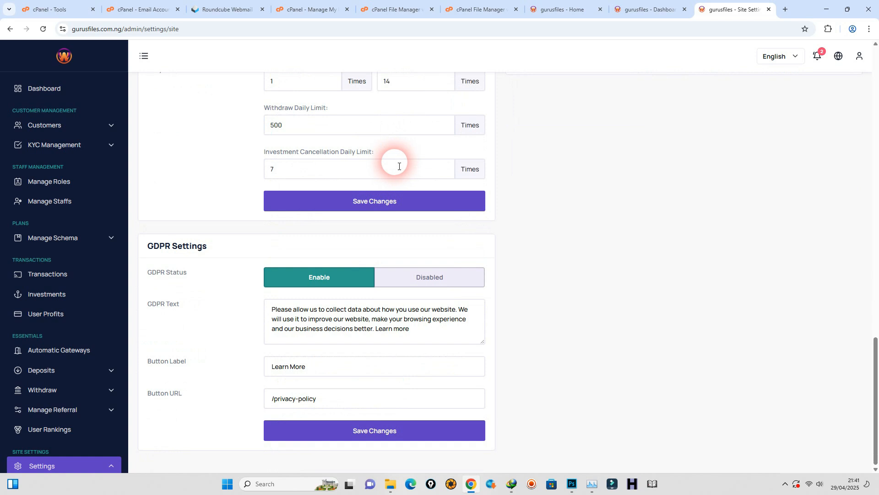
pyautogui.scroll(-3, 74, 247)
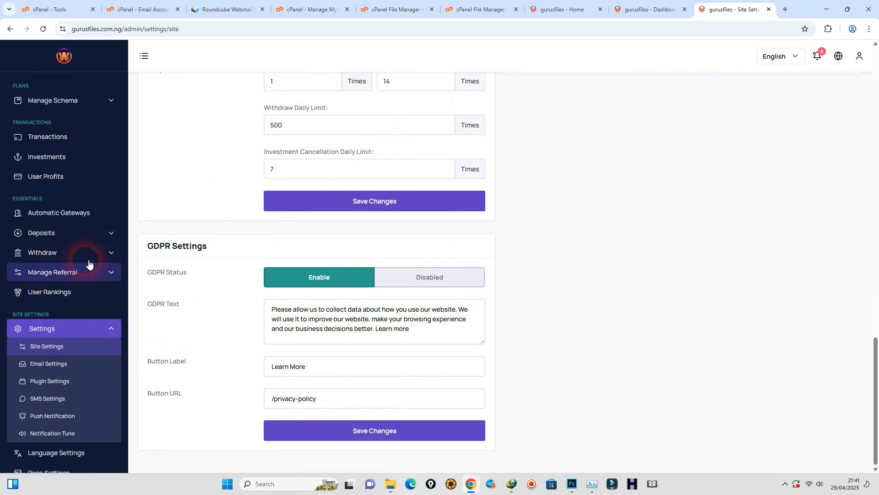
pyautogui.scroll(-5, 87, 261)
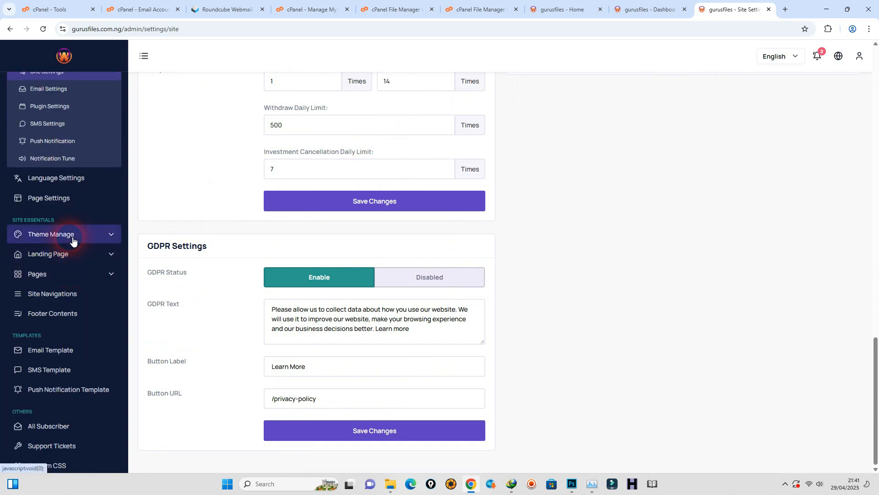
pyautogui.click(72, 239)
pyautogui.click(62, 168)
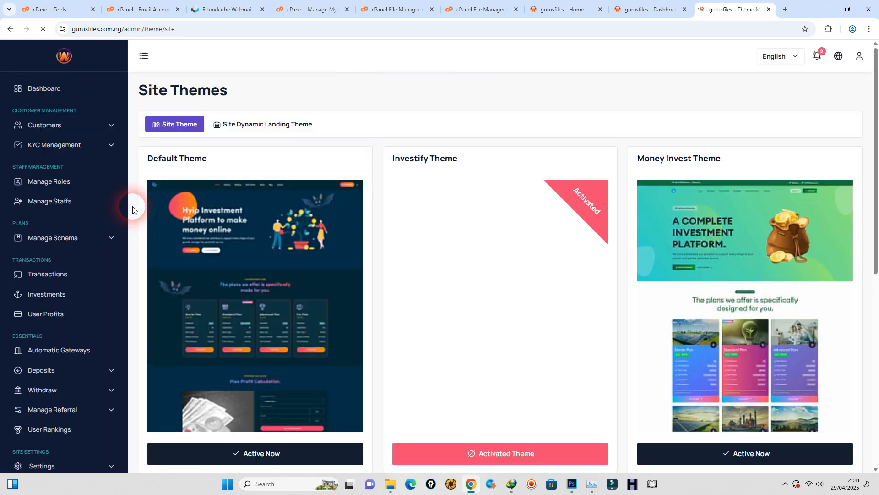
# Scroll through the Default, Investify and Money Invest theme previews.
pyautogui.scroll(-3, 270, 160)
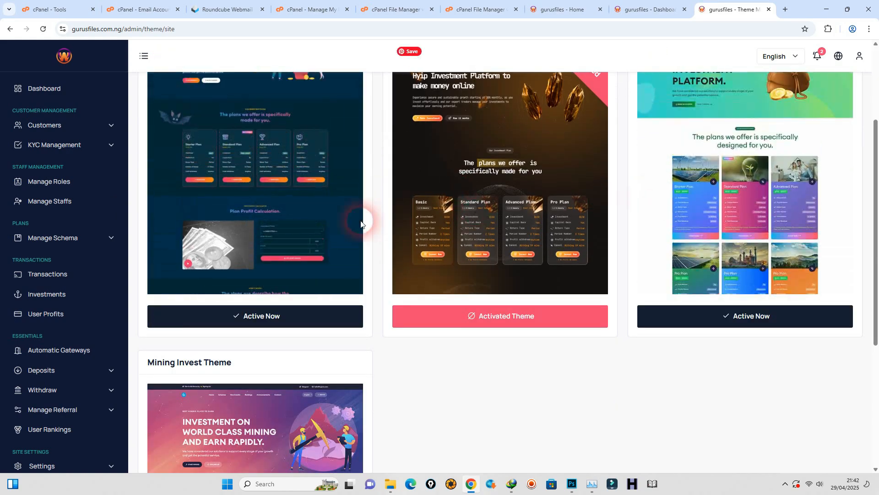
pyautogui.scroll(-5, 244, 229)
pyautogui.scroll(8, 475, 245)
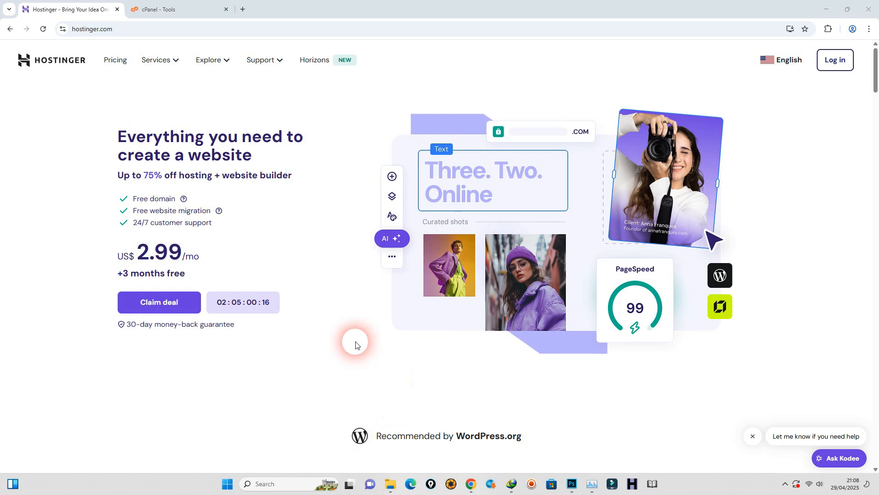
# Scroll the Hostinger homepage to compare the web hosting plans' prices and features.
pyautogui.click(309, 241)
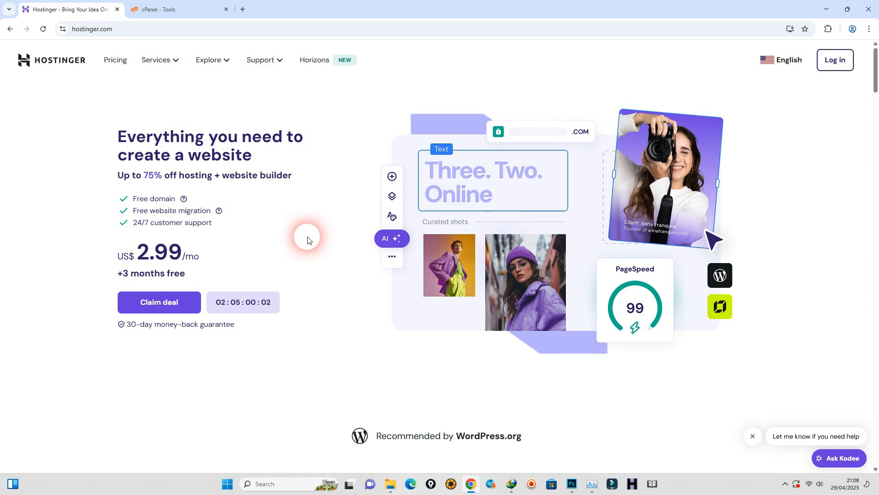
pyautogui.scroll(-10, 308, 239)
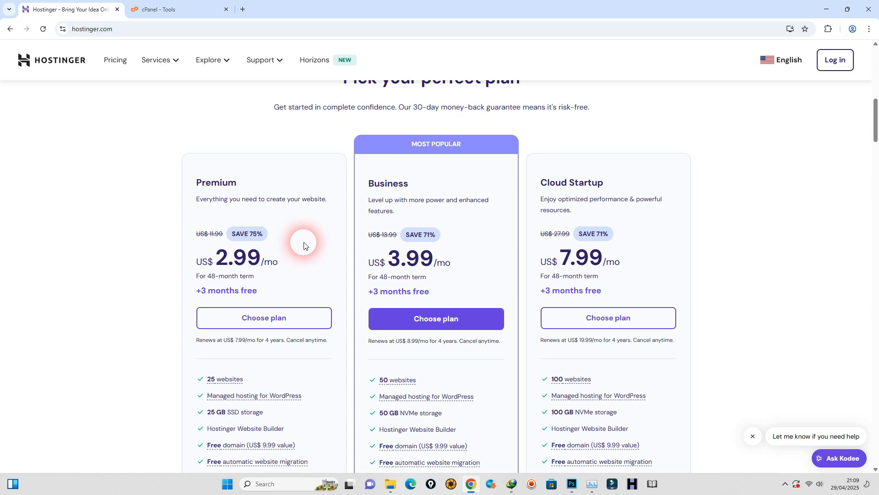
pyautogui.scroll(-3, 304, 246)
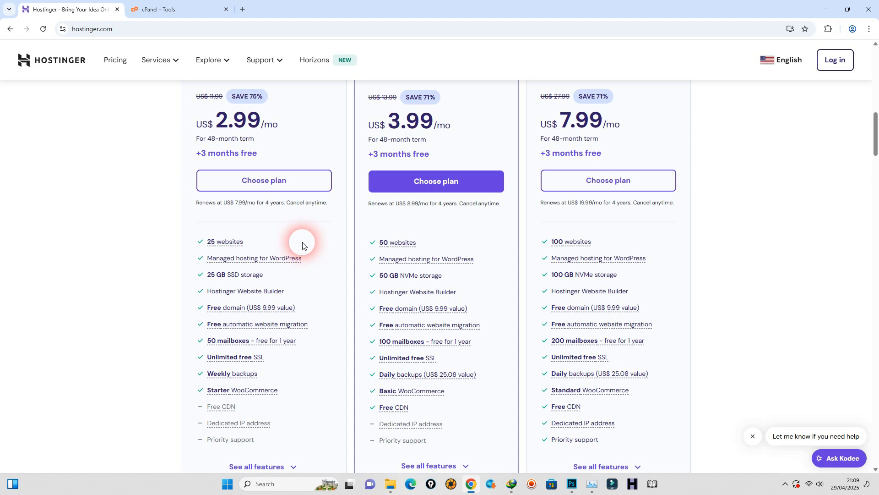
pyautogui.scroll(-1, 293, 243)
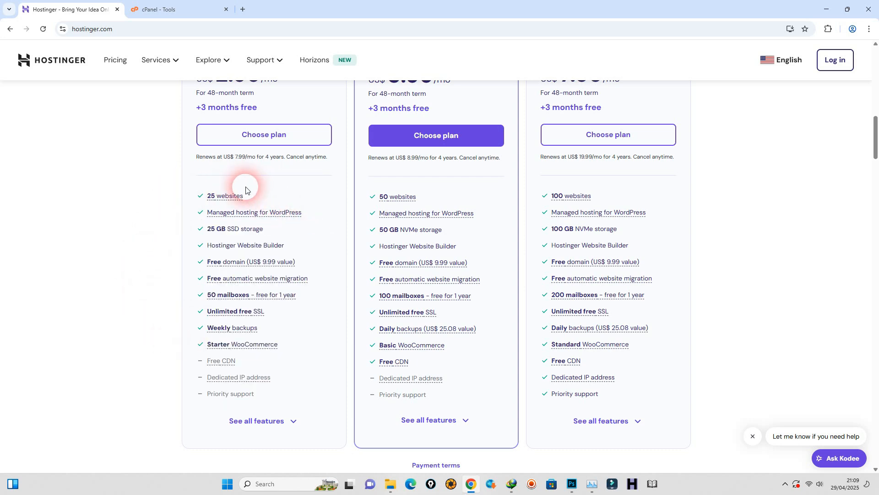
pyautogui.scroll(4, 312, 312)
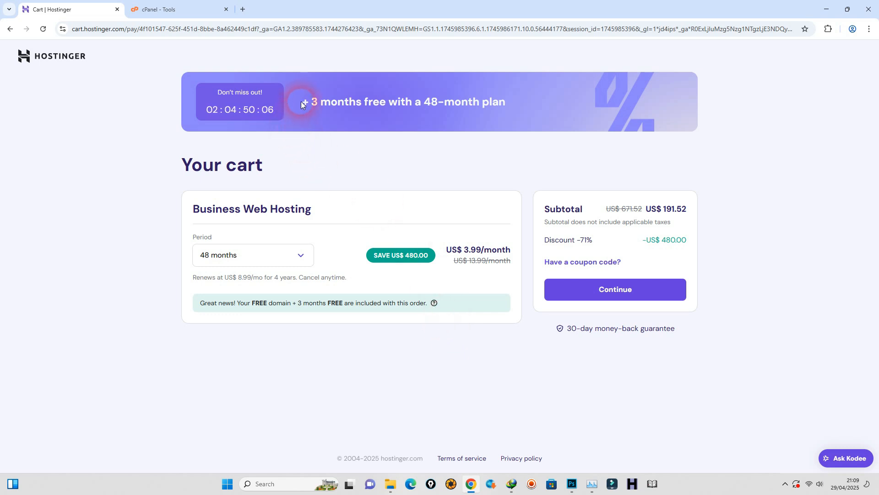
# Check the banner's free-months offer and try the 1-month billing period for Business hosting.
pyautogui.moveTo(302, 103); pyautogui.dragTo(321, 103)
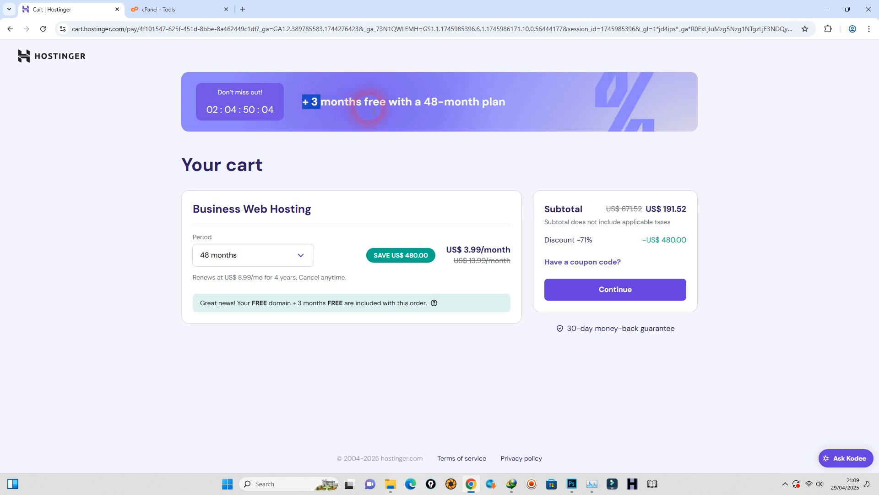
pyautogui.click(378, 145)
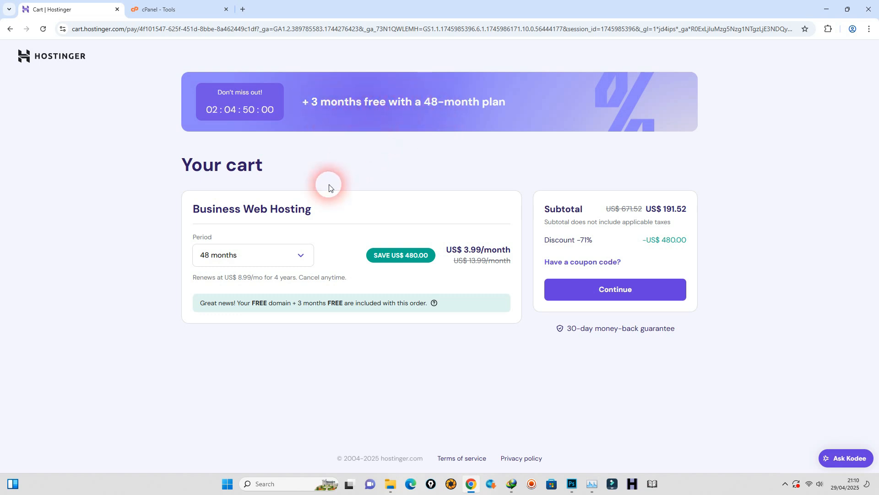
pyautogui.click(302, 259)
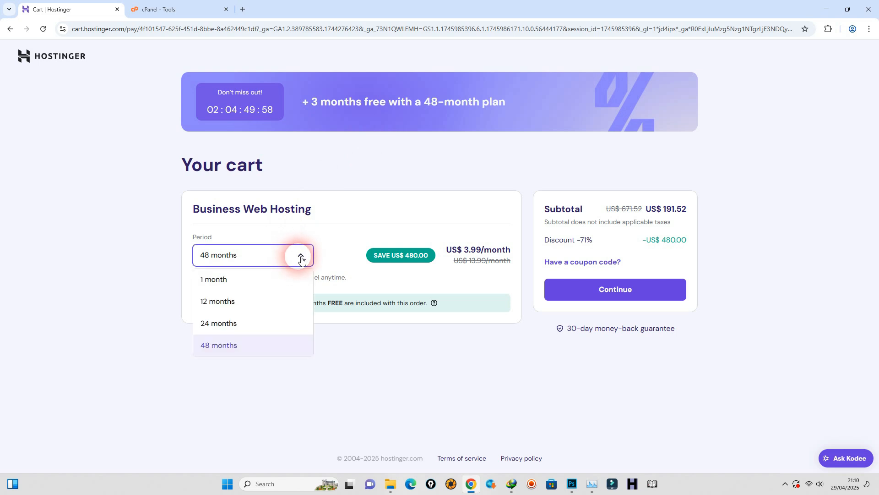
pyautogui.click(284, 284)
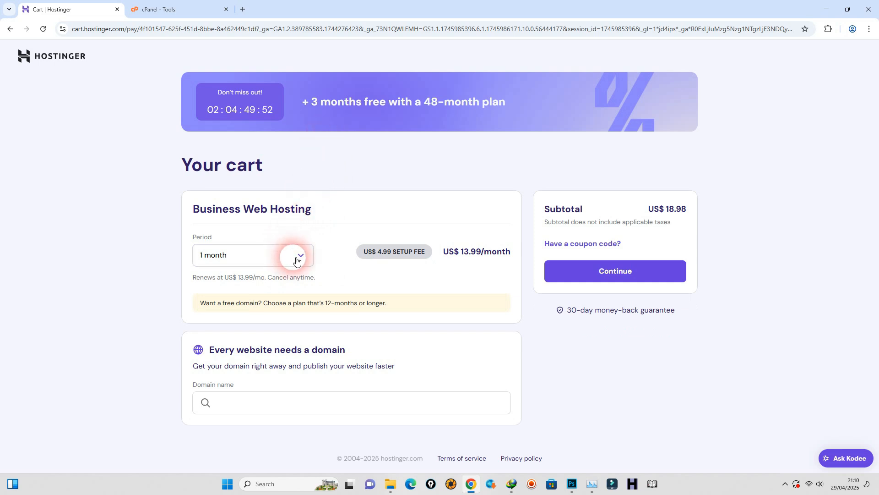
pyautogui.doubleClick(436, 101)
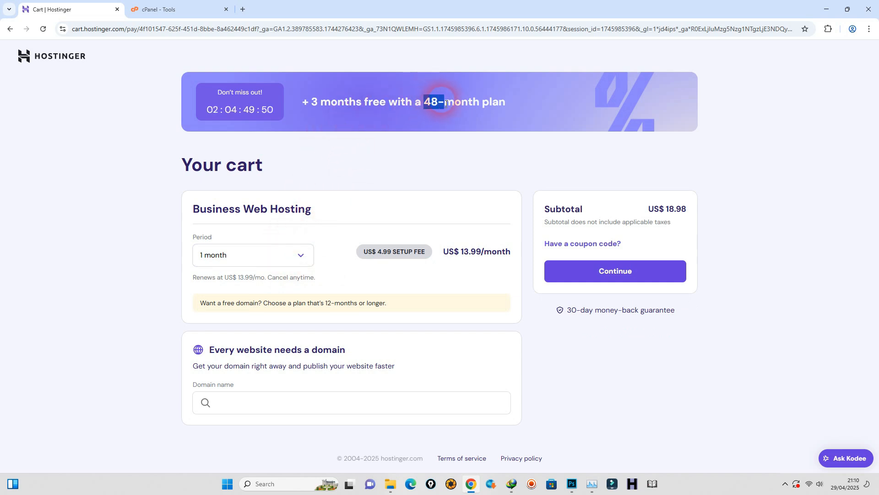
pyautogui.click(367, 154)
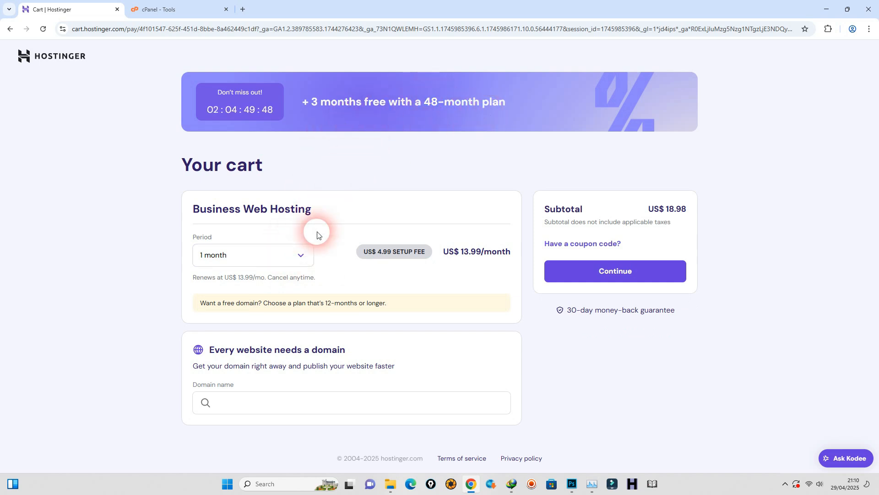
# Set the period to 48 months, check the US$480.00 discount and US$191.52 subtotal, and continue.
pyautogui.click(301, 260)
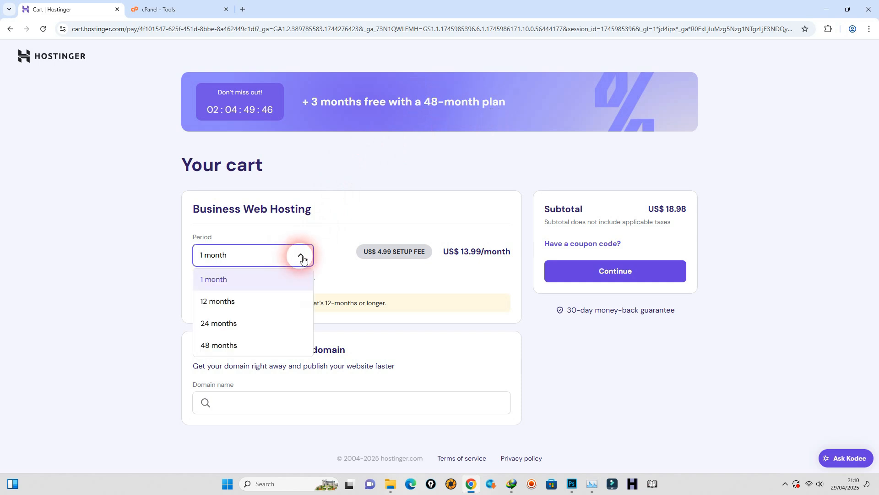
pyautogui.moveTo(283, 281); pyautogui.dragTo(247, 328)
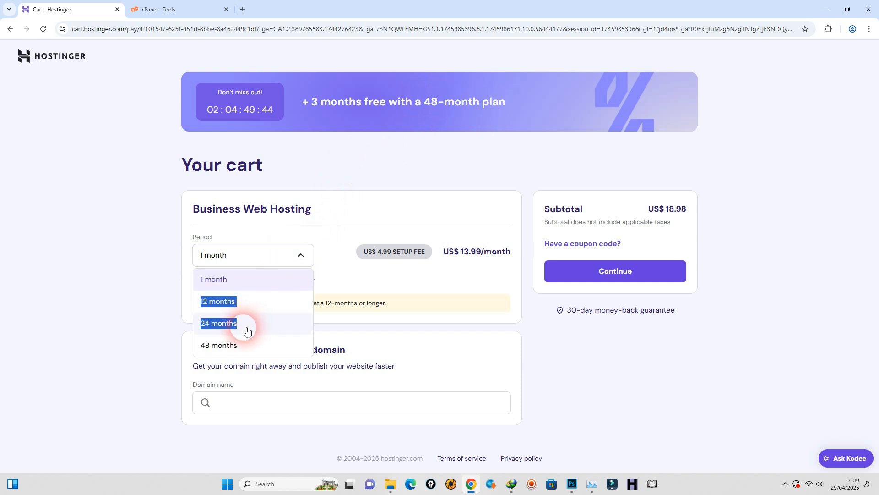
pyautogui.click(231, 346)
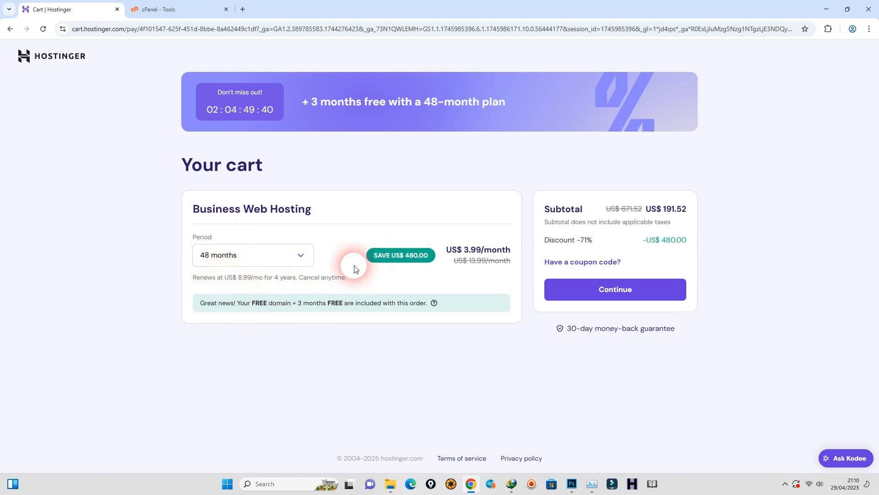
pyautogui.moveTo(304, 100); pyautogui.dragTo(360, 105)
pyautogui.click(360, 106)
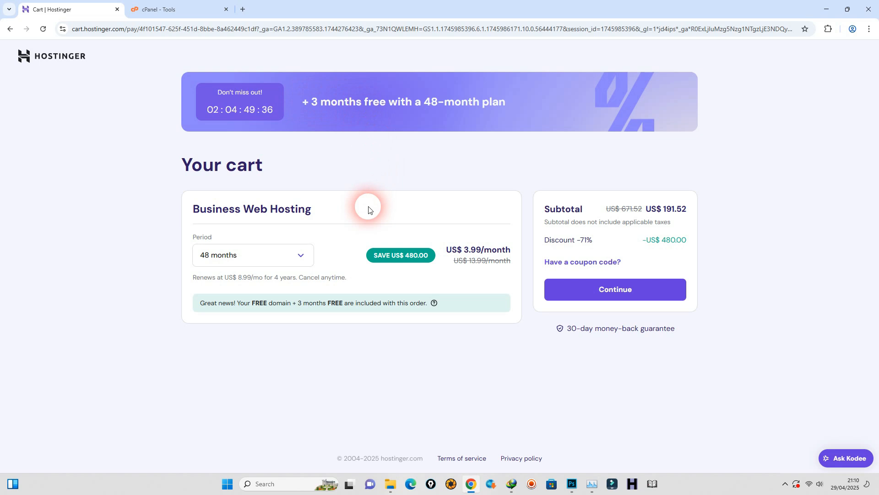
pyautogui.doubleClick(671, 240)
pyautogui.moveTo(647, 208)
pyautogui.mouseDown()
pyautogui.moveTo(673, 208)
pyautogui.moveTo(663, 214)
pyautogui.mouseUp()
pyautogui.click(663, 214)
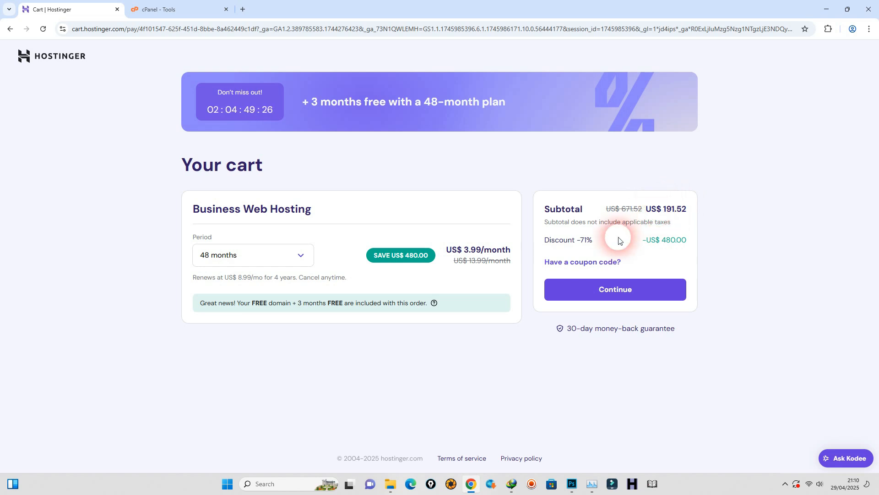
pyautogui.click(615, 295)
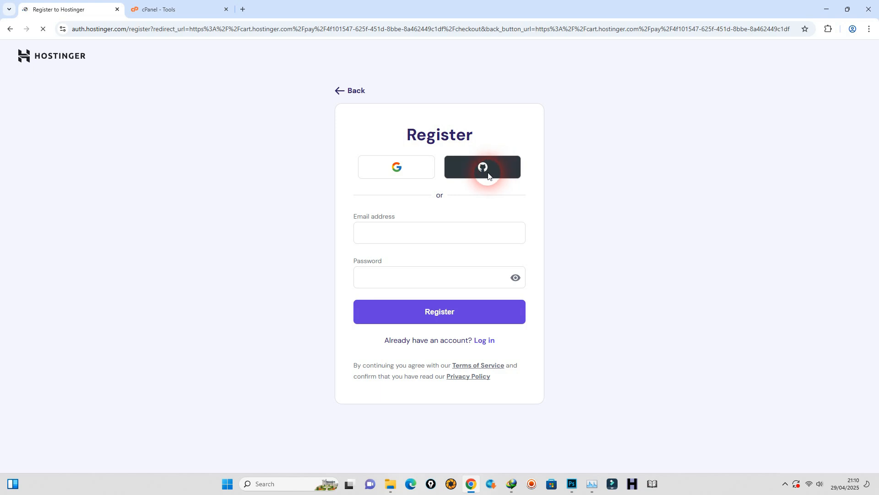
# Close the 'Register to Hostinger' tab to return to the cPanel Tools page.
pyautogui.click(117, 10)
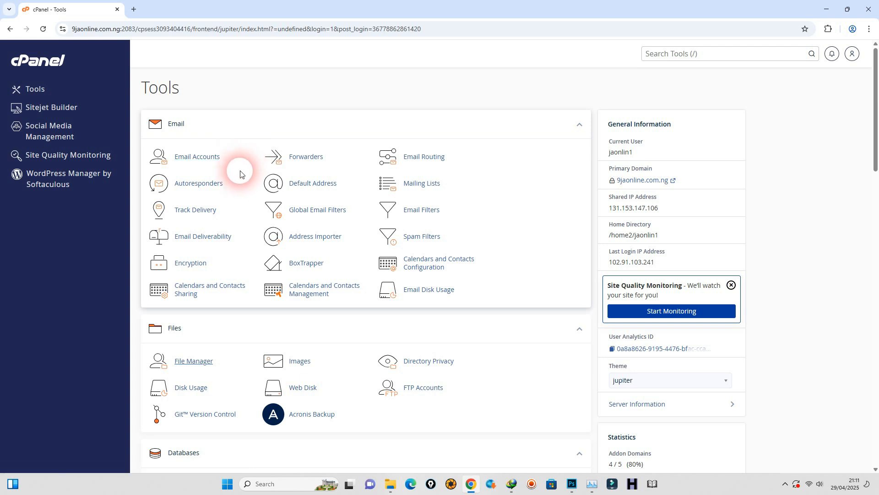
# Open File Manager from the Files section in a new tab and show the home directory.
pyautogui.scroll(-5, 238, 173)
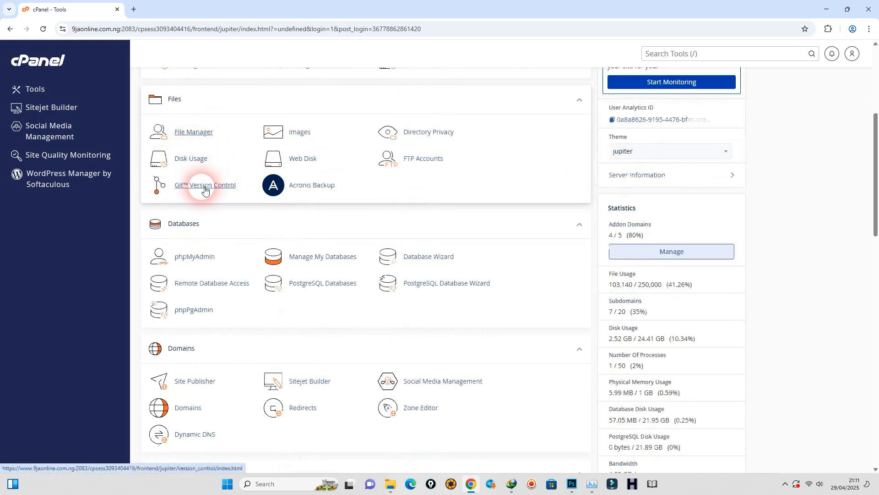
pyautogui.rightClick(208, 132)
pyautogui.click(230, 141)
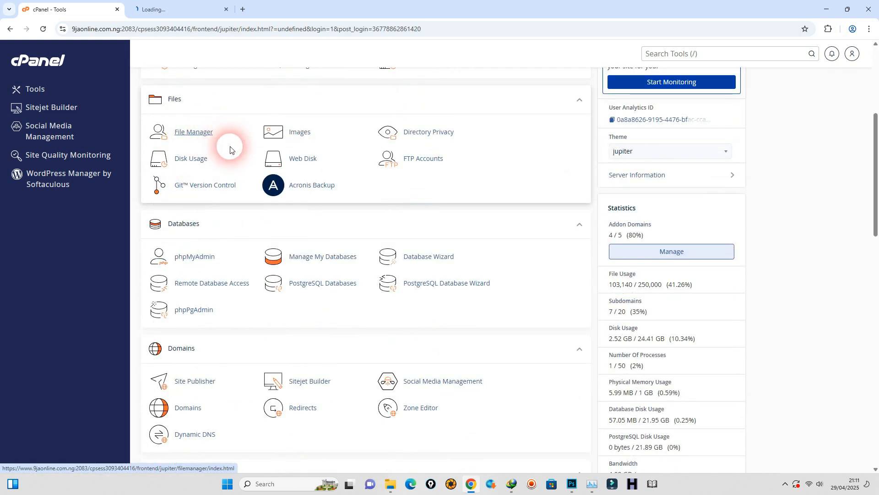
pyautogui.click(173, 9)
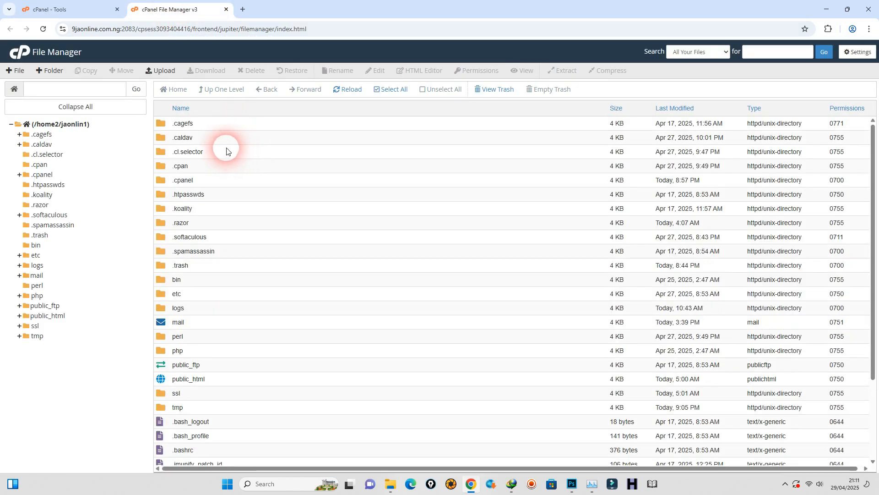
# Expand public_html, open the gurusfiles folder and select HYIP-Rio-2.5.1-Nulled-Latest.zip.
pyautogui.click(21, 316)
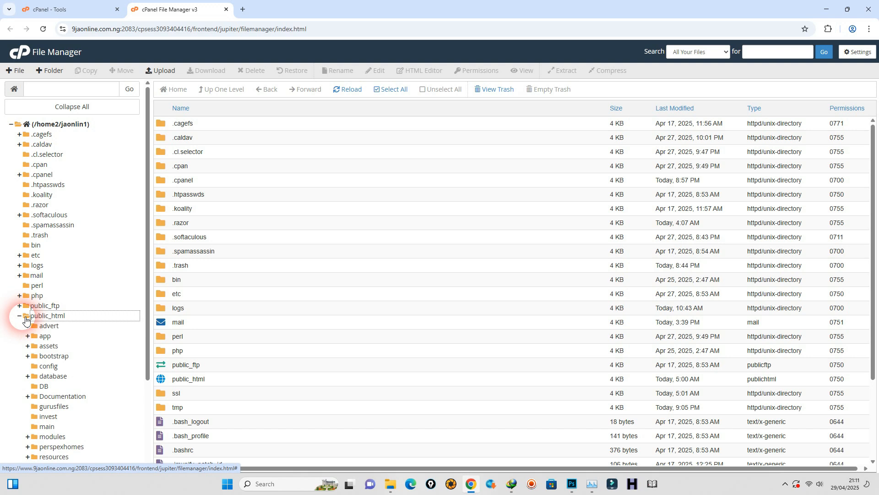
pyautogui.scroll(-1, 34, 332)
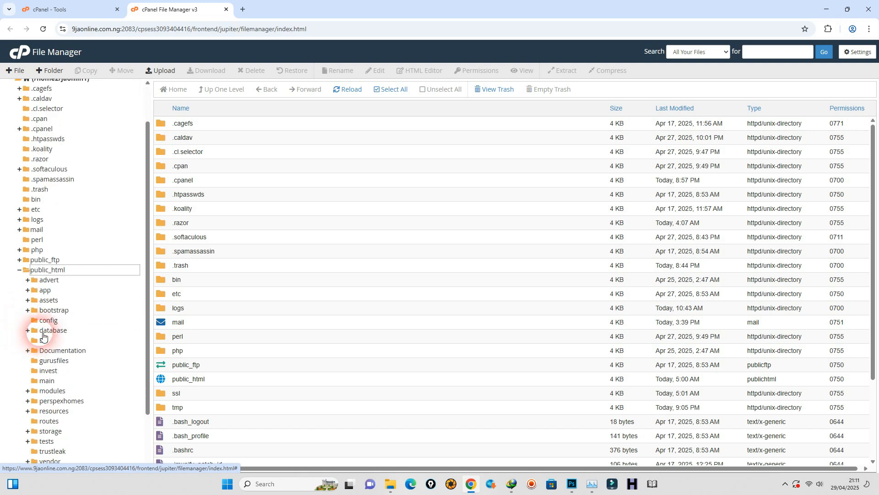
pyautogui.click(53, 360)
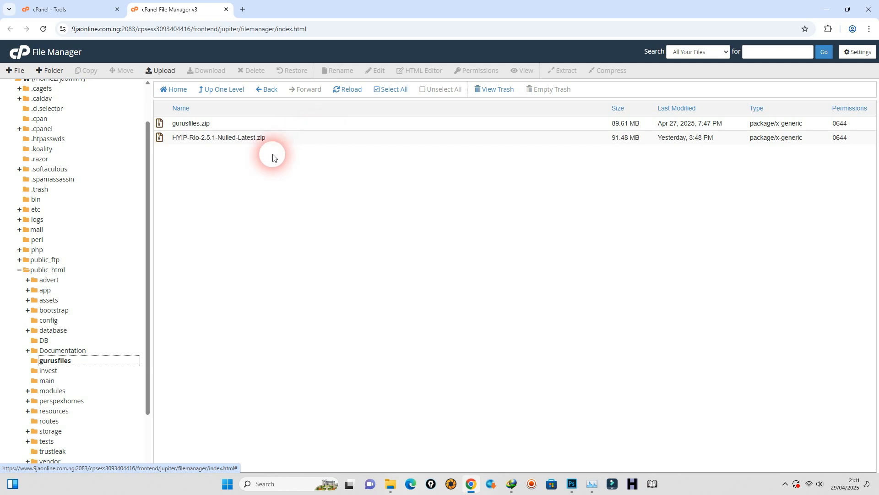
pyautogui.click(288, 139)
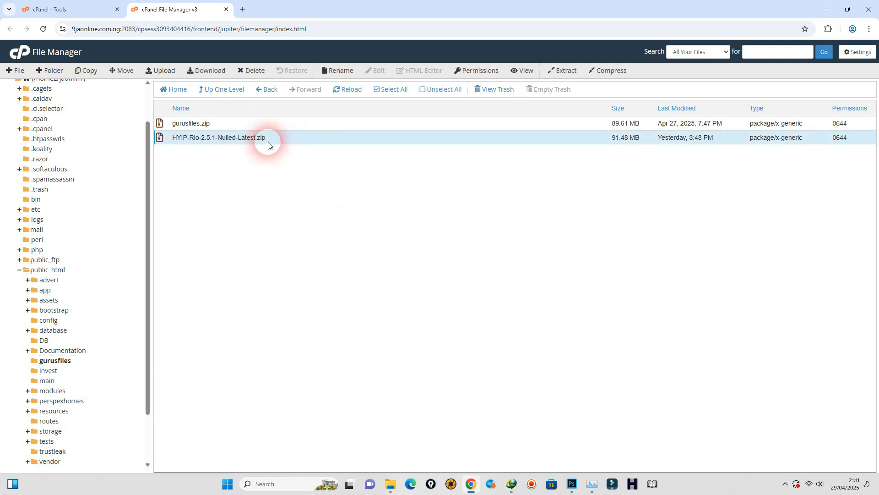
# Check the gurusfiles upload page, return, and start extracting HYIP-Rio-2.5.1-Nulled-Latest.zip into /public_html/gurusfiles.
pyautogui.click(165, 74)
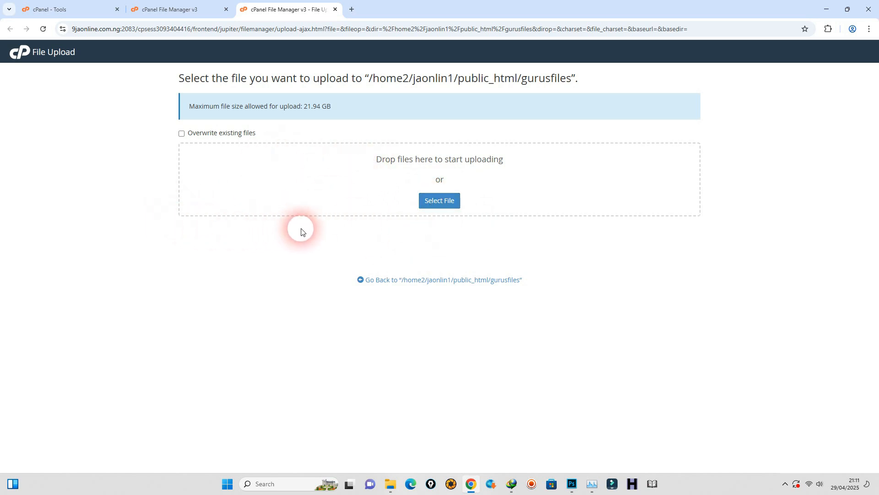
pyautogui.click(437, 280)
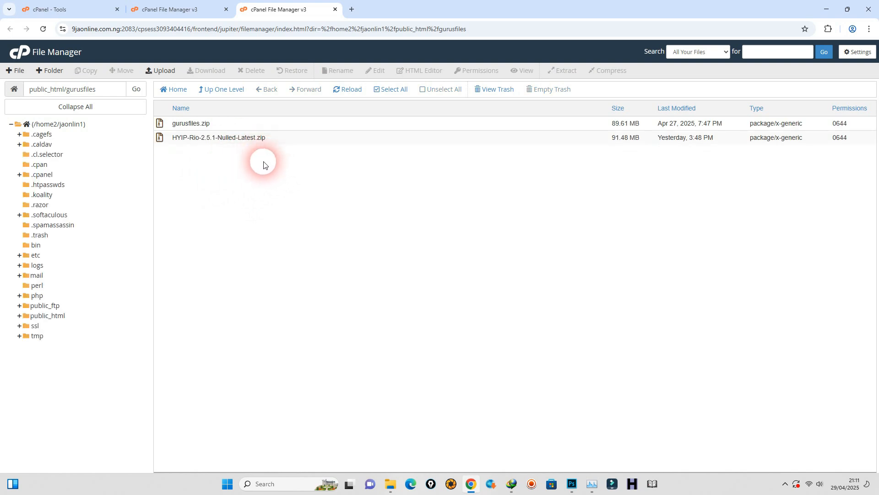
pyautogui.click(277, 137)
pyautogui.rightClick(277, 138)
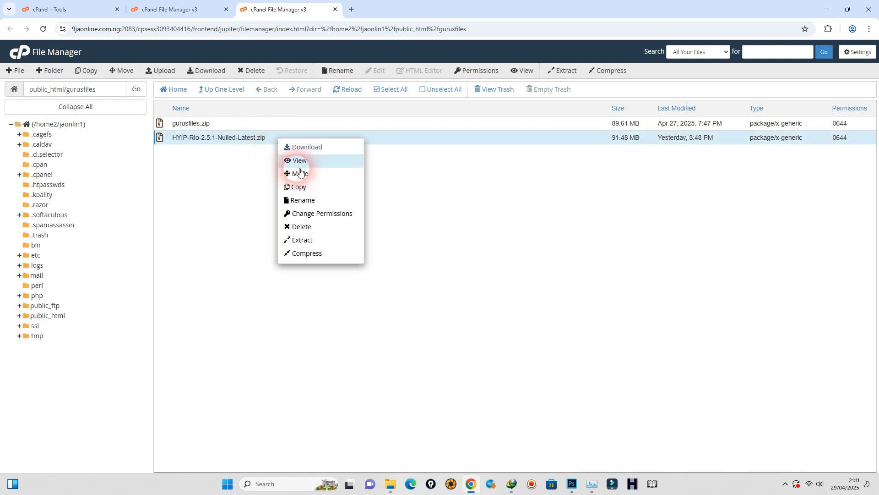
pyautogui.click(313, 243)
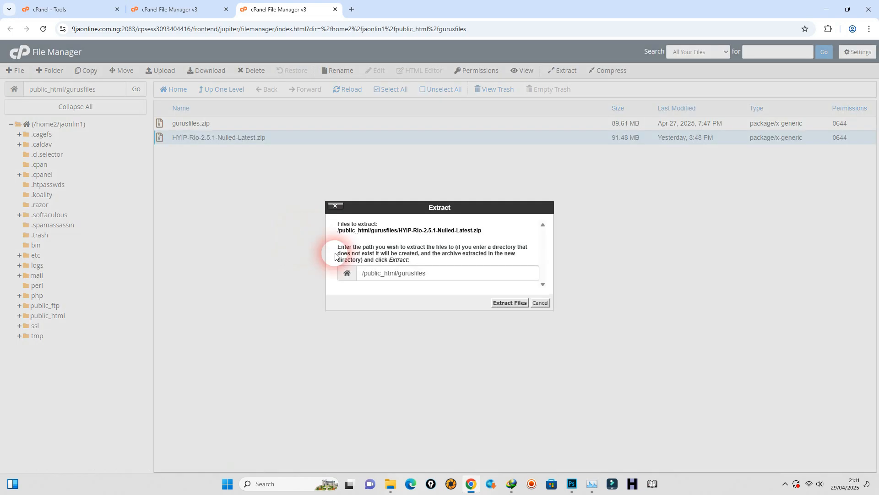
# Extract the HYIP-Rio archive into public_html/gurusfiles, reload to show vendor, artisan and index.php, then open a blank tab.
pyautogui.click(503, 303)
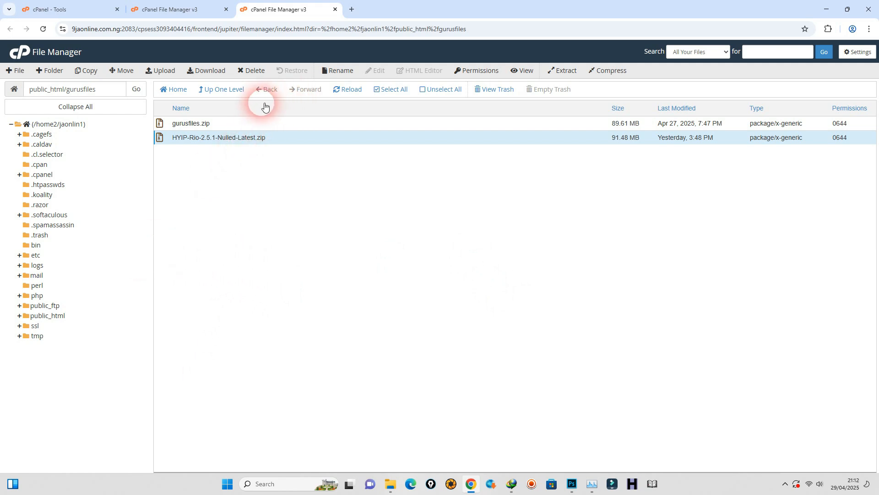
pyautogui.click(338, 96)
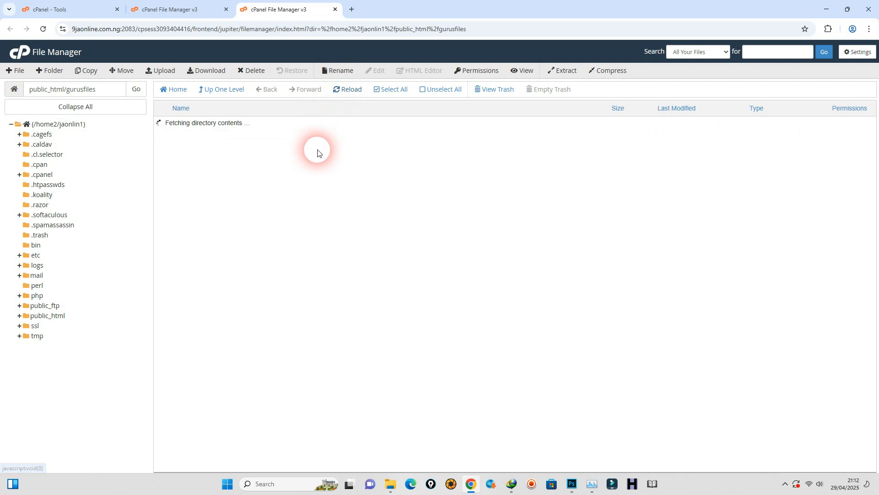
pyautogui.scroll(-3, 210, 222)
pyautogui.scroll(-2, 210, 222)
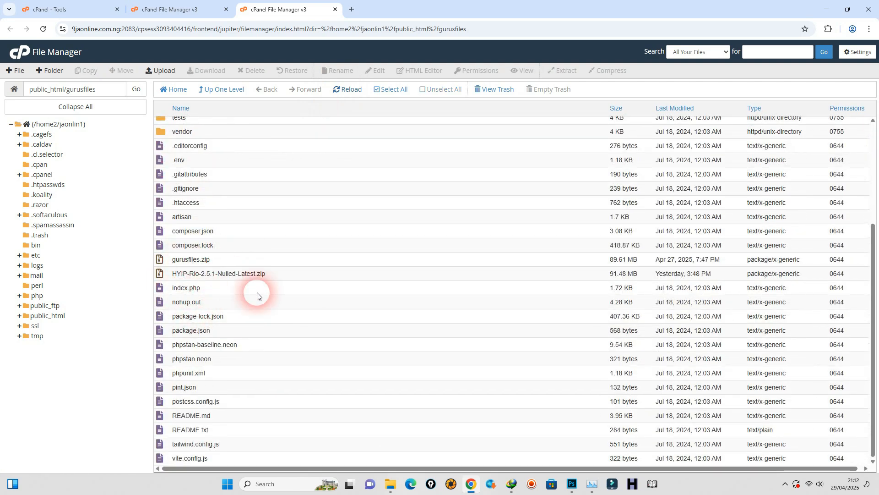
pyautogui.click(356, 13)
pyautogui.click(359, 27)
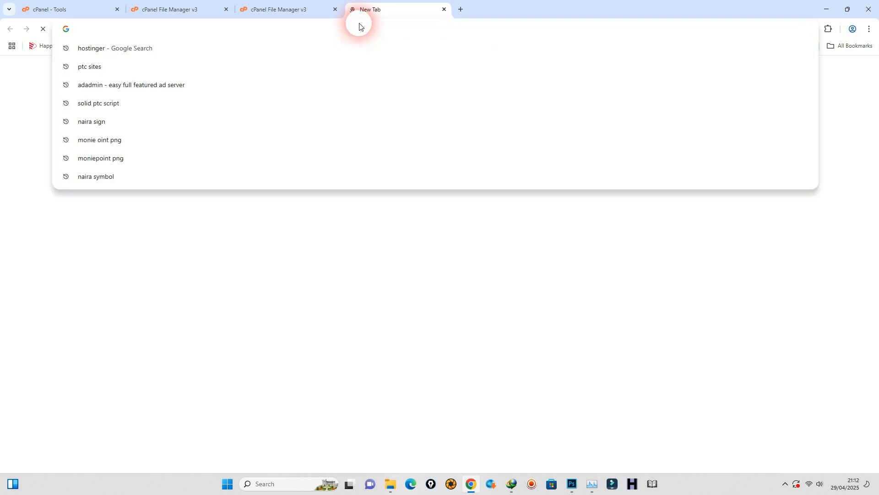
# Go to gurusfiles.com.ng/install to reach the installer's License Activation step.
pyautogui.write('g')
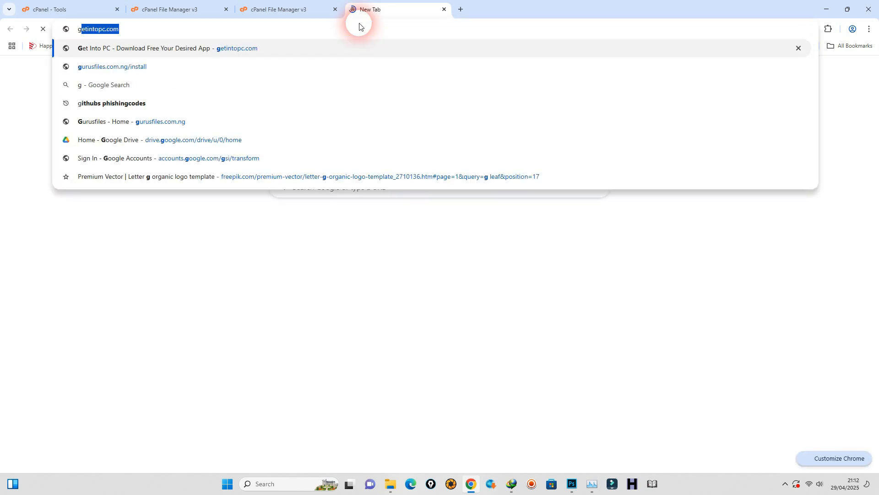
pyautogui.write('u')
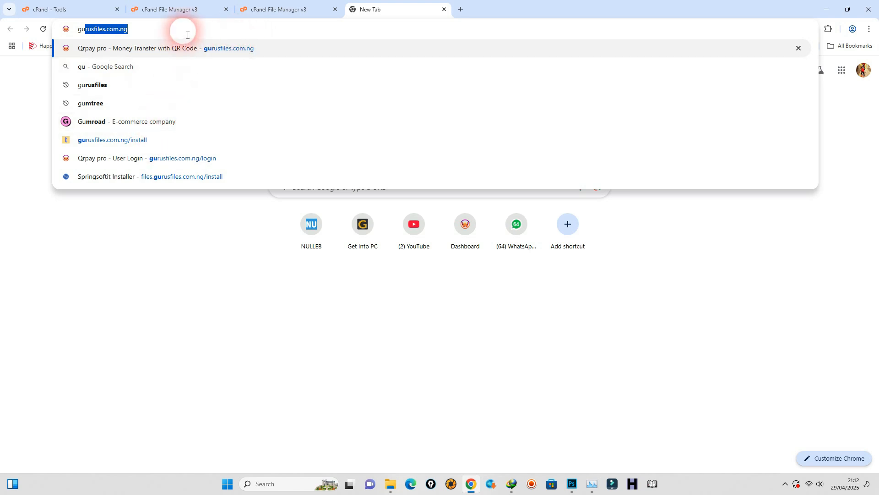
pyautogui.press('Right')
pyautogui.write('/')
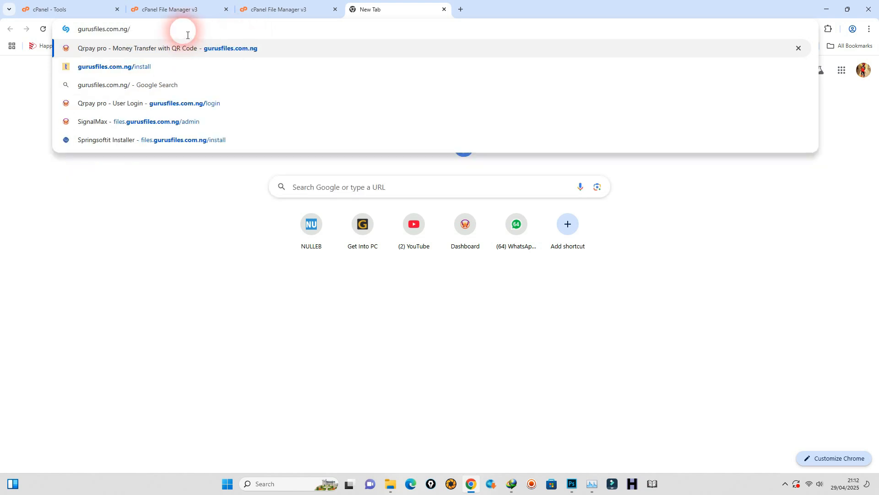
pyautogui.click(151, 66)
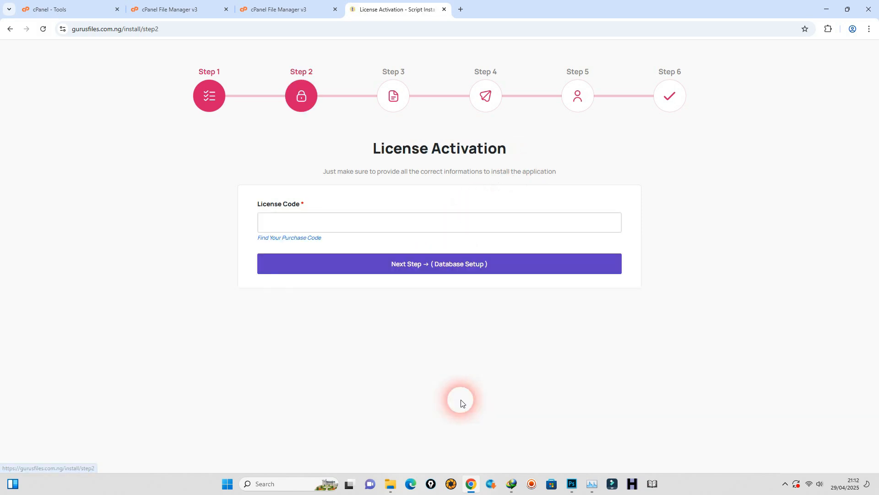
# Enter the purchase licence code and continue to the Database Setup step.
pyautogui.click(364, 225)
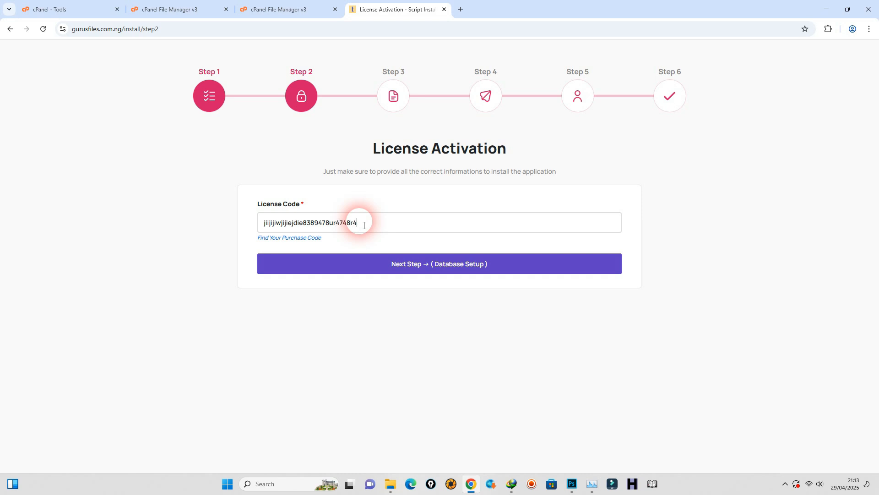
pyautogui.click(435, 271)
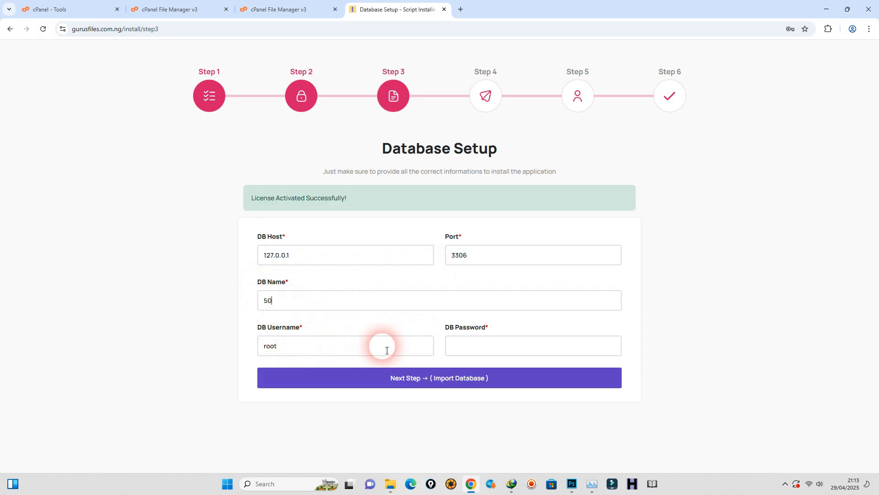
# Open Manage My Databases from the cPanel Tools page in a new tab and switch to it.
pyautogui.click(73, 9)
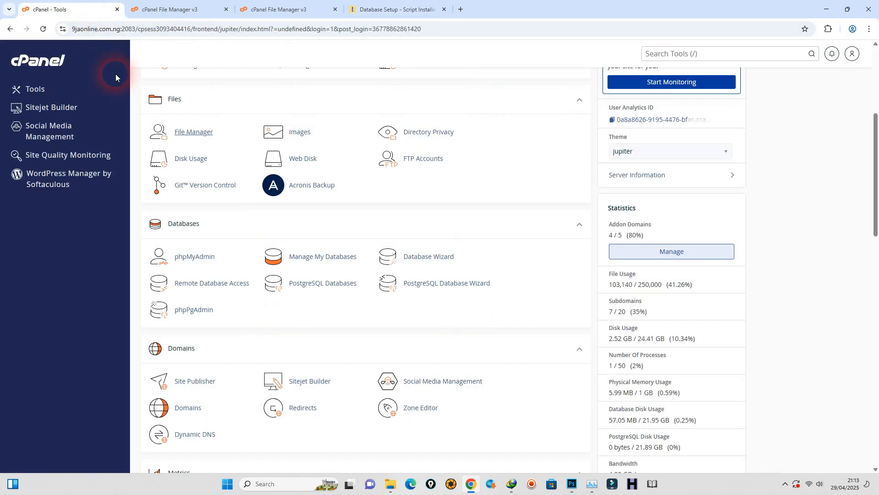
pyautogui.rightClick(304, 264)
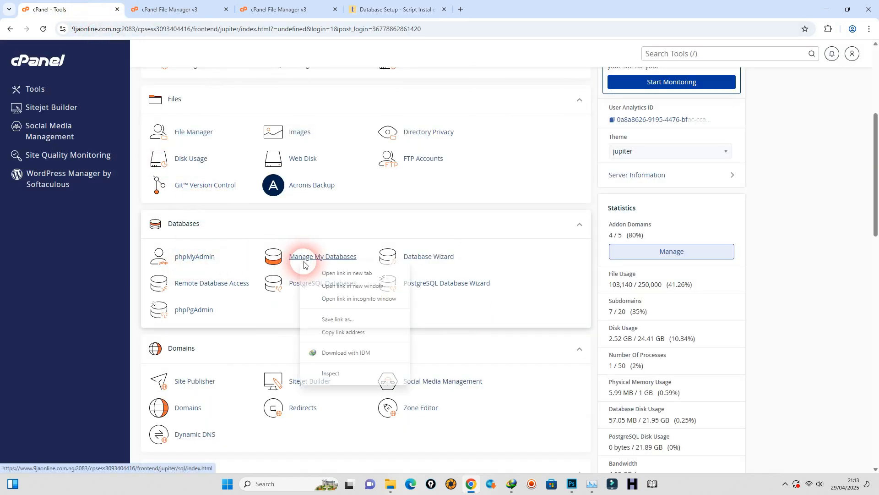
pyautogui.click(331, 273)
pyautogui.click(167, 9)
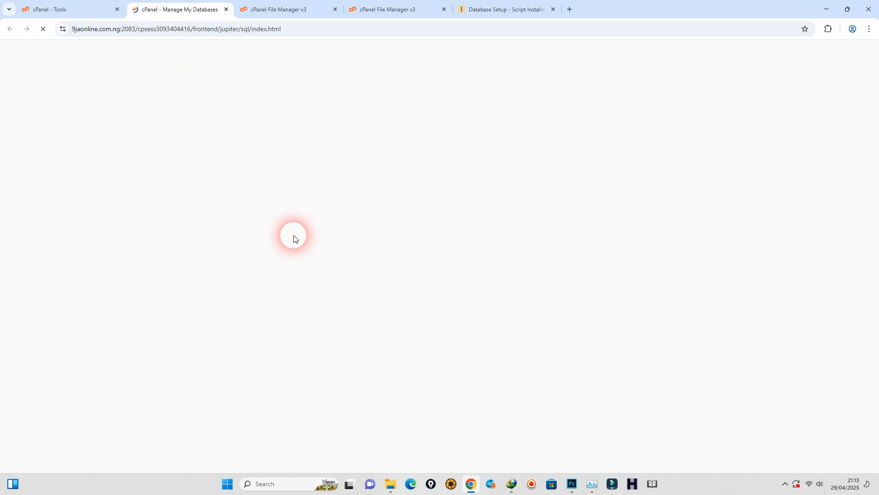
# Create the new database gurusfiles (jaonlin1_gurusfiles) and return to the databases page.
pyautogui.click(258, 196)
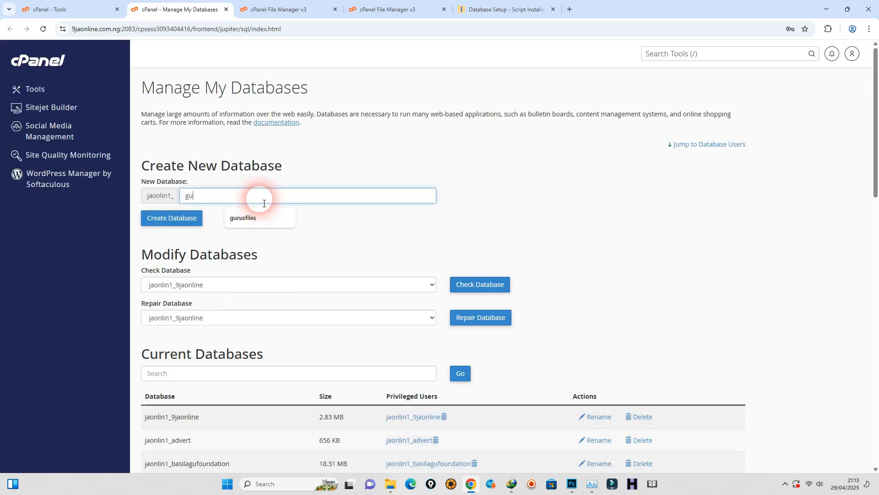
pyautogui.write('gu')
pyautogui.click(241, 218)
pyautogui.doubleClick(197, 195)
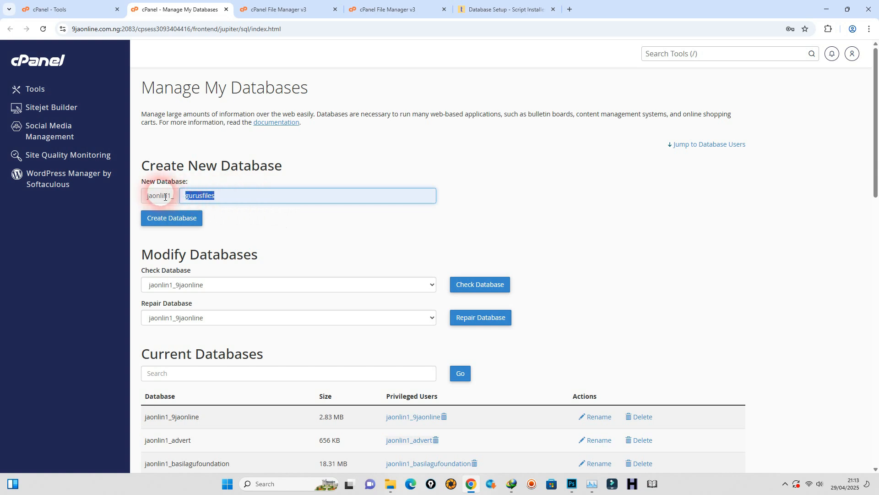
pyautogui.click(185, 219)
pyautogui.click(384, 198)
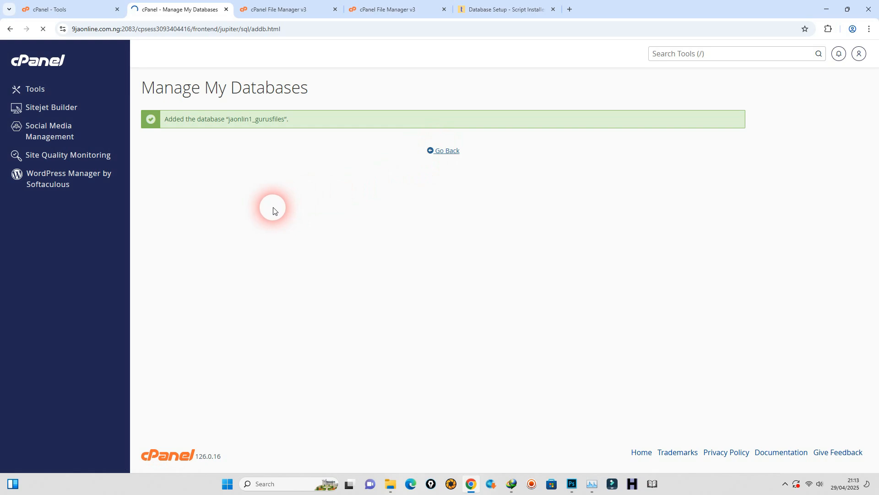
pyautogui.scroll(-15, 273, 211)
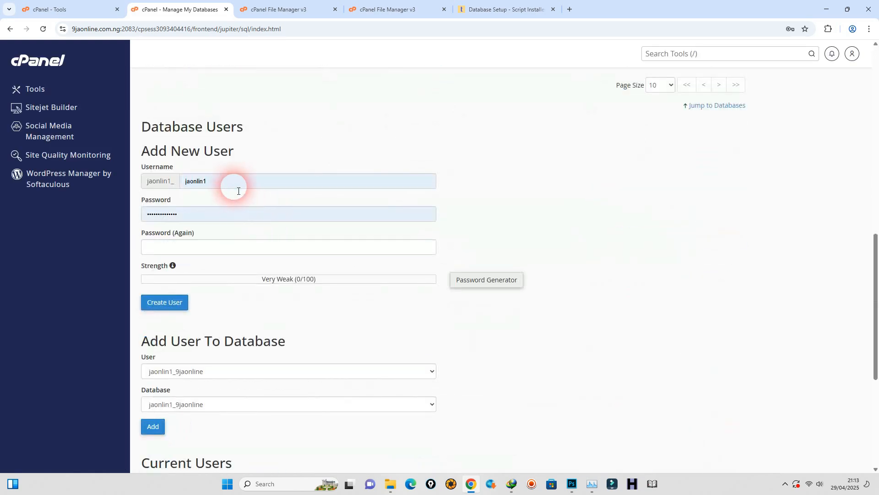
pyautogui.doubleClick(234, 184)
pyautogui.write('gurusfiles')
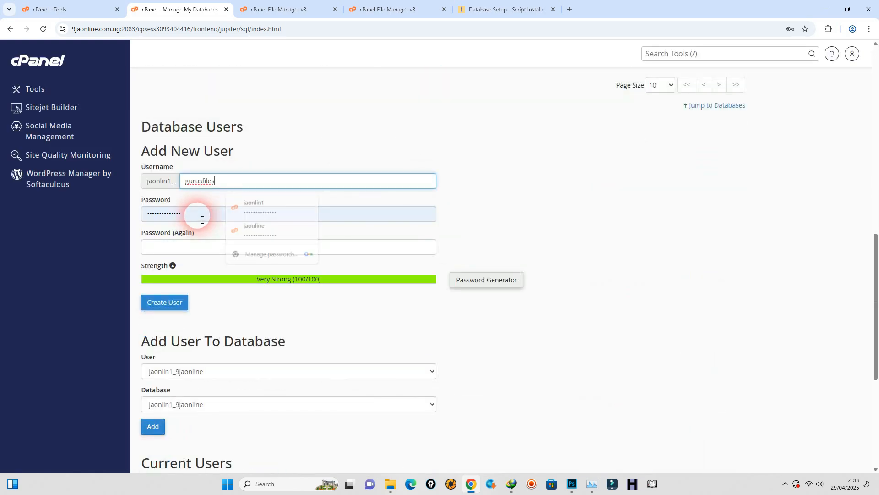
pyautogui.click(202, 220)
pyautogui.write('••')
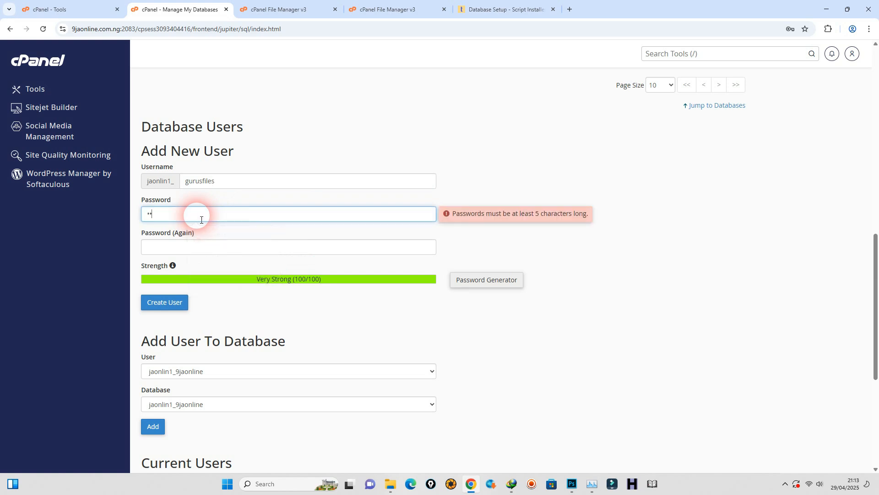
pyautogui.write('••••')
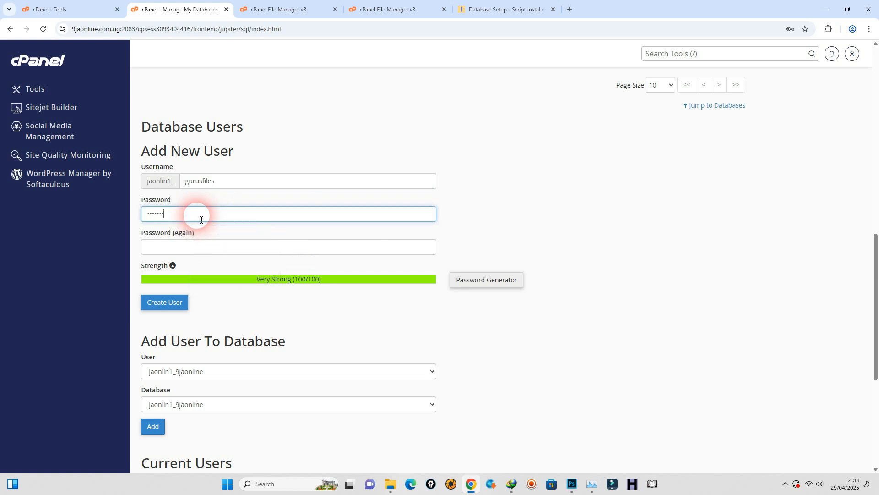
pyautogui.write('•')
pyautogui.press('Tab')
pyautogui.write('•')
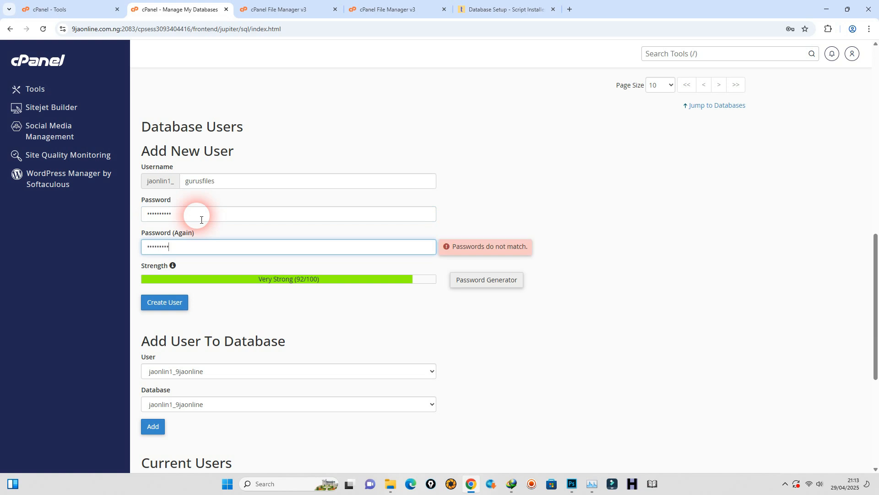
pyautogui.write('•')
pyautogui.click(172, 302)
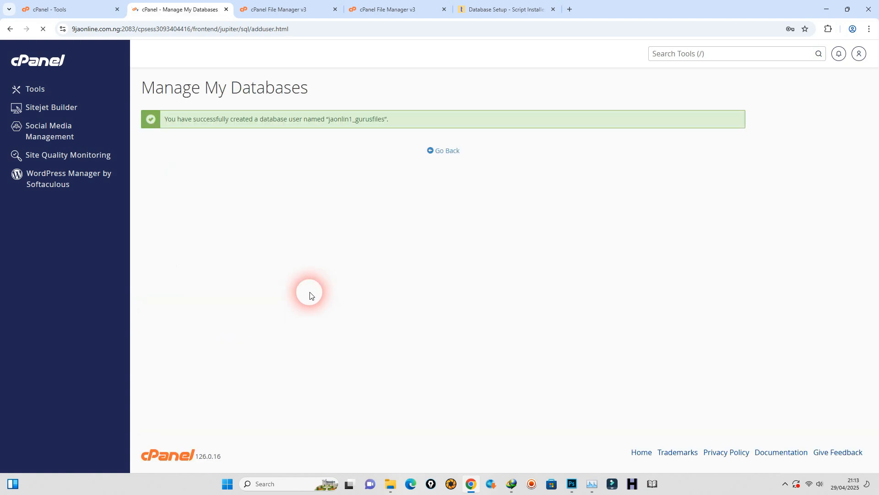
# Add user jaonlin1_gurusfiles to database jaonlin1_gurusfiles with ALL PRIVILEGES.
pyautogui.click(444, 153)
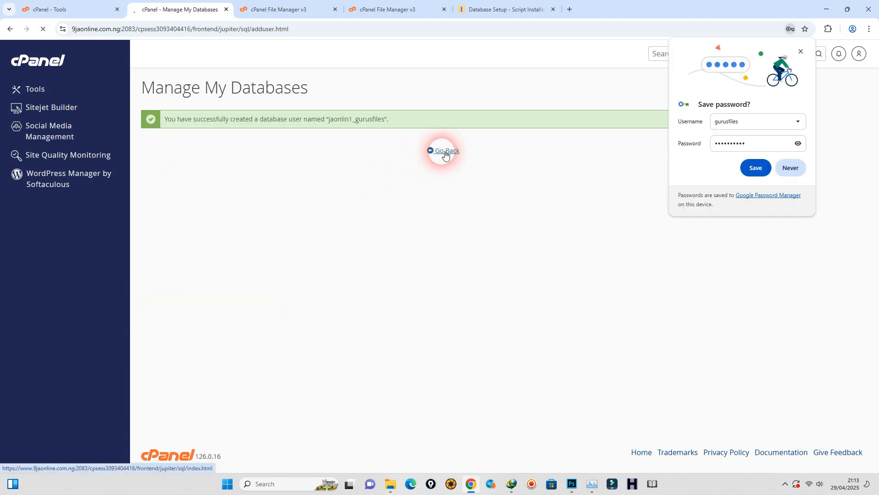
pyautogui.click(795, 169)
pyautogui.scroll(-15, 362, 182)
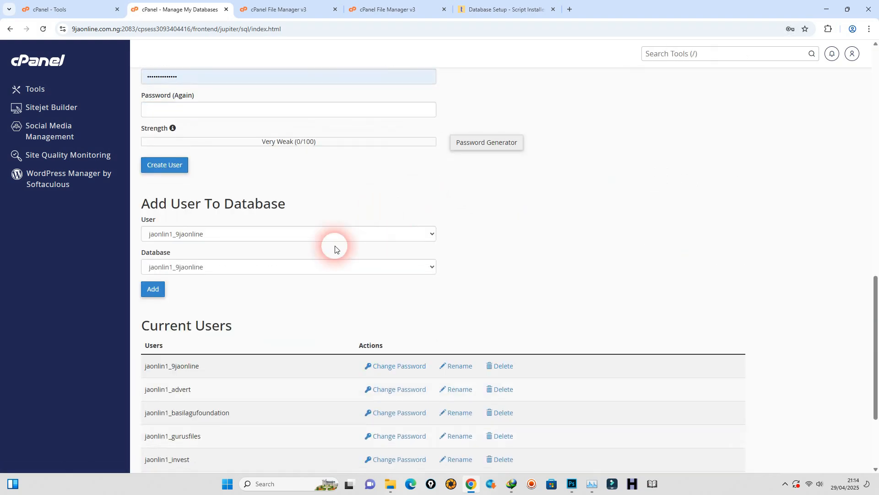
pyautogui.click(227, 236)
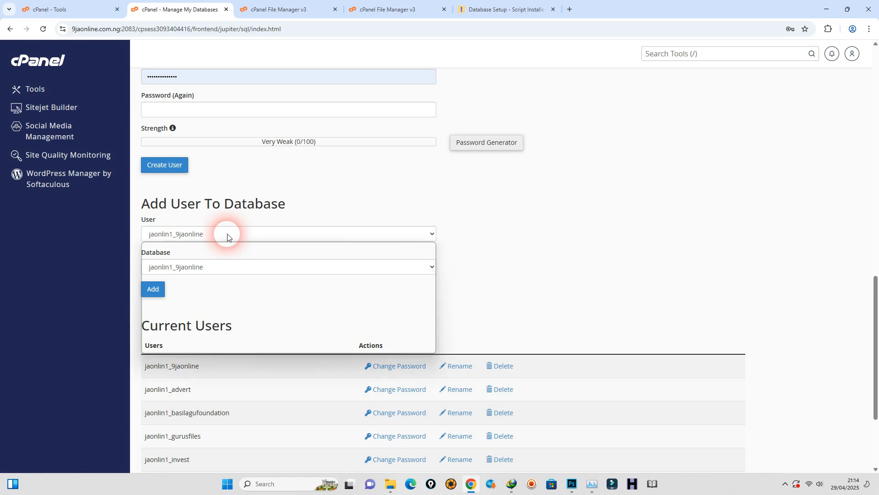
pyautogui.click(211, 284)
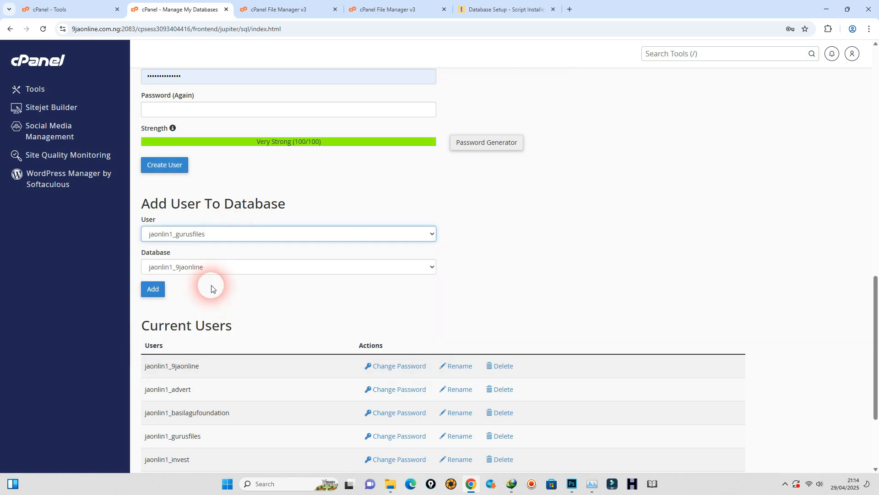
pyautogui.click(222, 267)
pyautogui.click(221, 317)
pyautogui.click(153, 289)
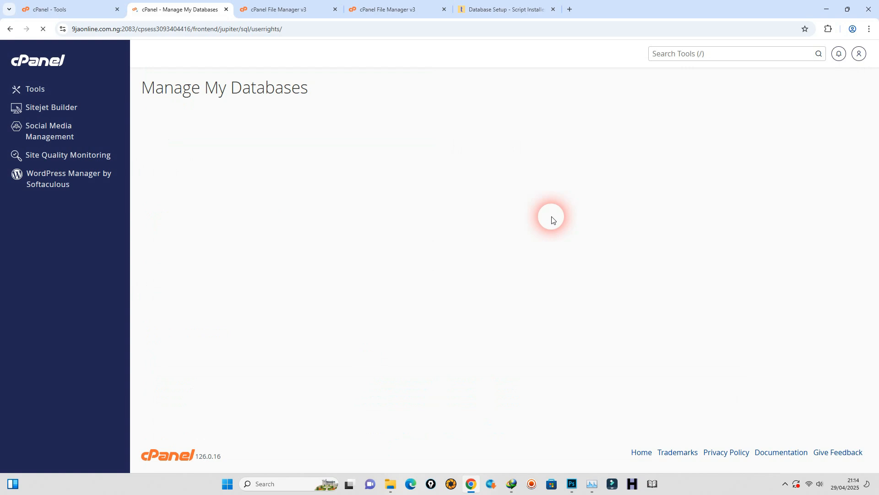
pyautogui.click(147, 168)
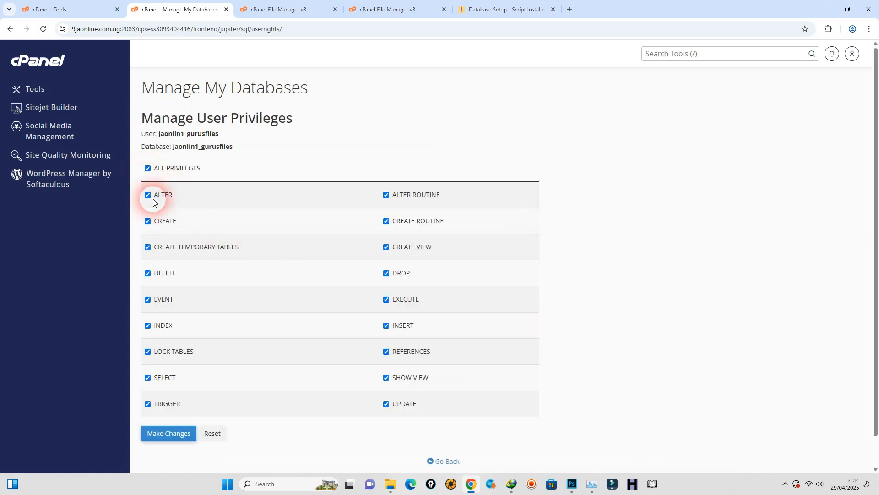
pyautogui.click(188, 432)
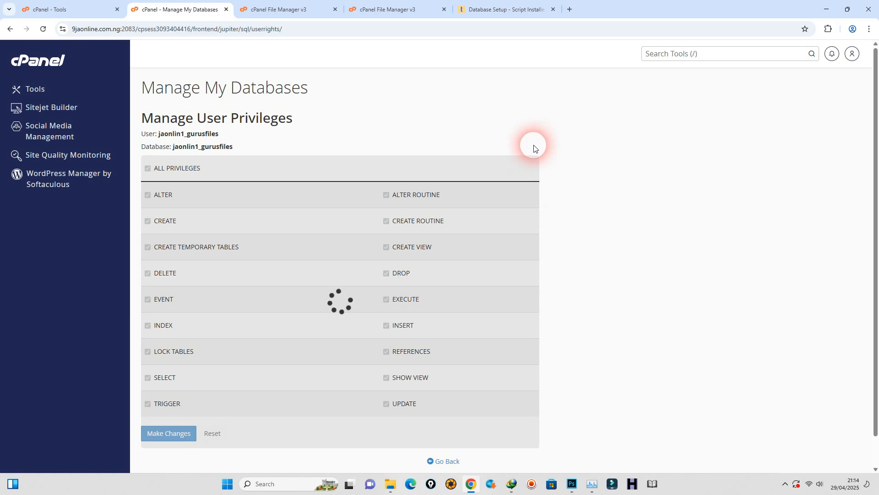
# Copy the database name jaonlin1_gurusfiles and return to the installer's Database Setup page.
pyautogui.rightClick(223, 153)
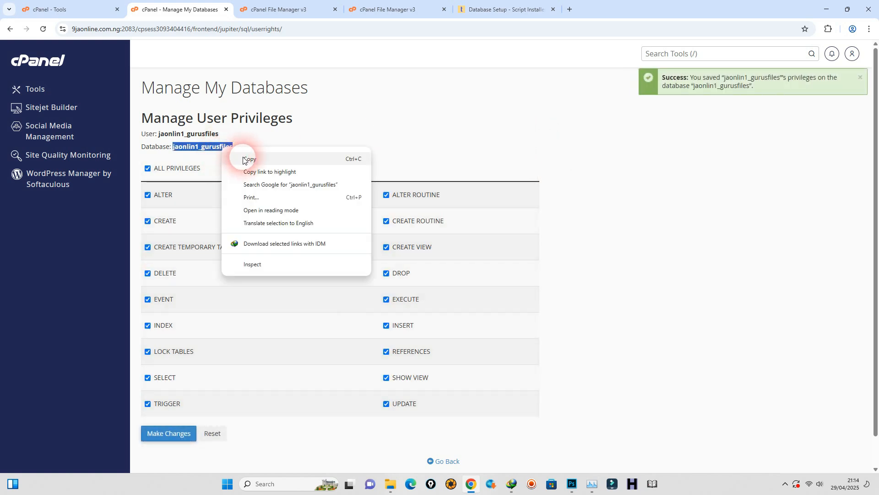
pyautogui.click(246, 158)
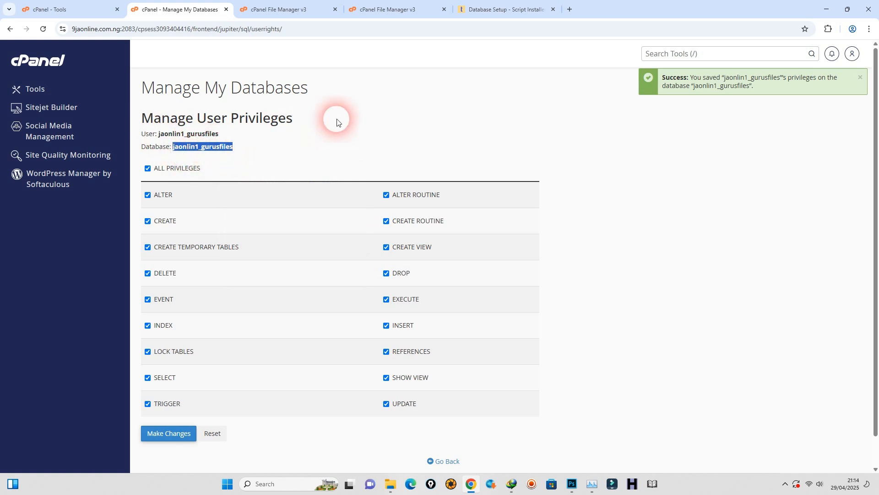
pyautogui.click(504, 10)
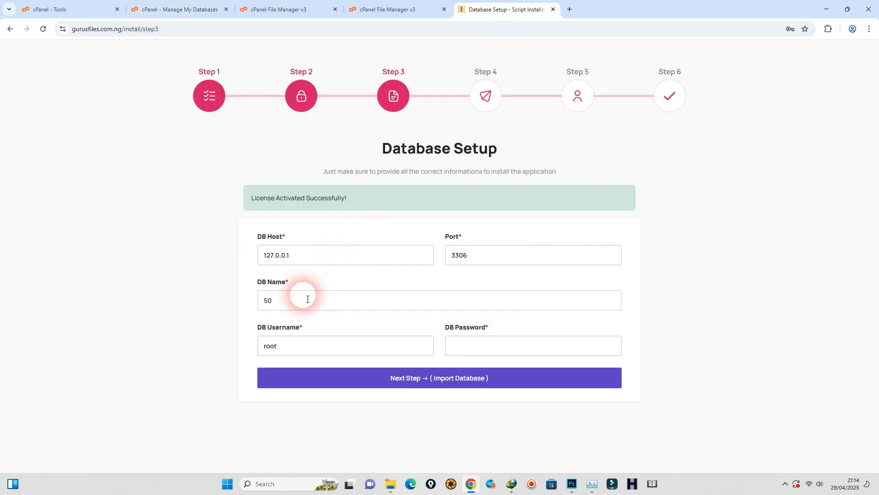
pyautogui.moveTo(308, 299); pyautogui.dragTo(225, 310)
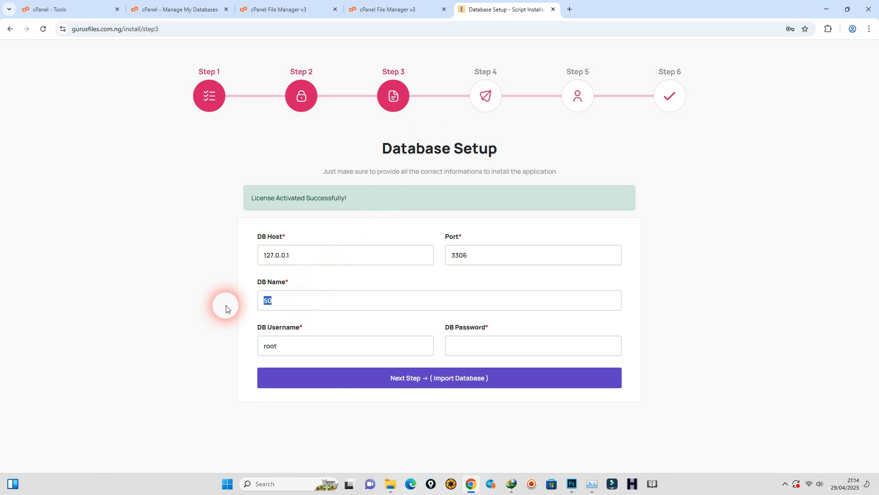
pyautogui.hotkey('ctrl', 'v')
pyautogui.moveTo(304, 339); pyautogui.dragTo(188, 355)
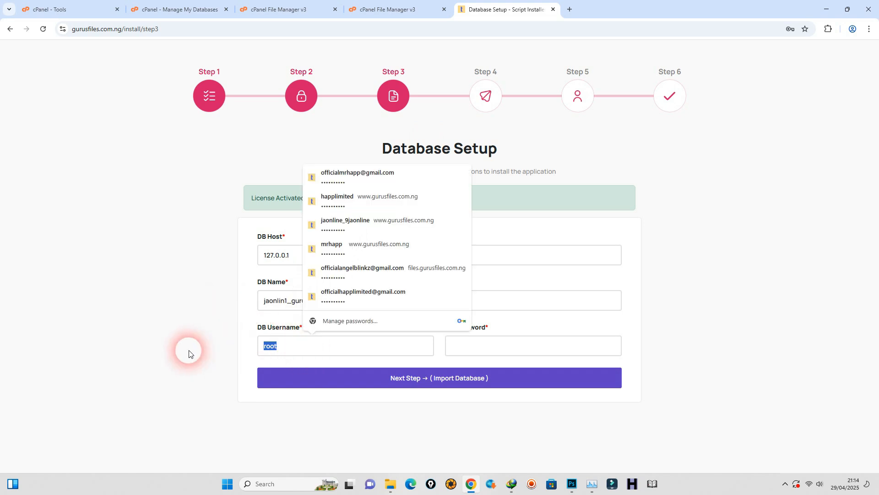
pyautogui.hotkey('ctrl', 'v')
pyautogui.click(488, 351)
pyautogui.write('ja')
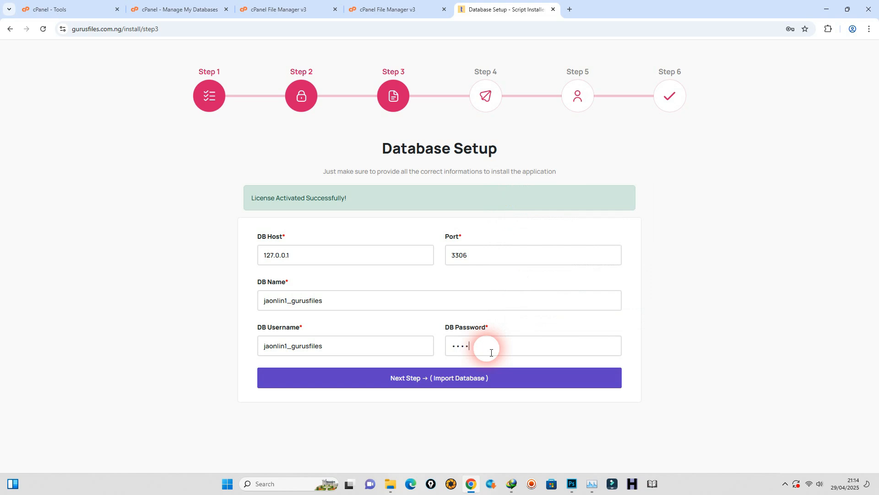
pyautogui.press('BackSpace')
pyautogui.press('BackSpace')
pyautogui.press('BackSpace')
pyautogui.press('BackSpace')
pyautogui.write('ja')
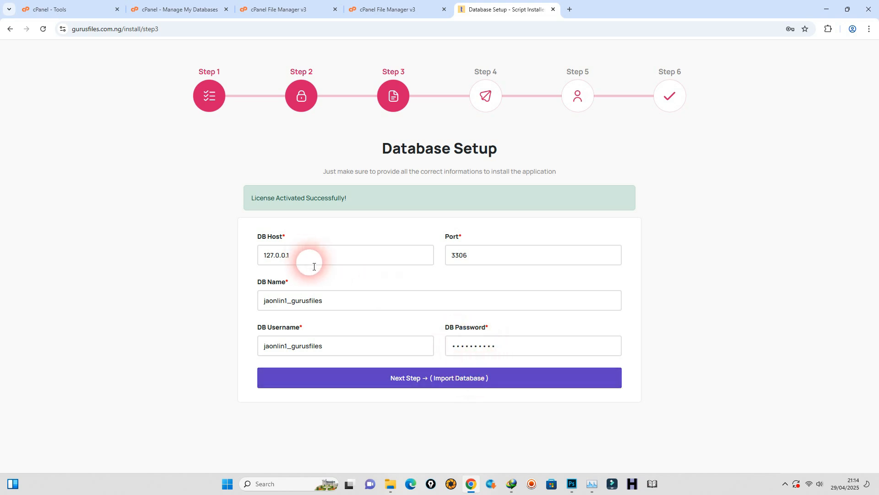
pyautogui.moveTo(313, 261); pyautogui.dragTo(238, 257)
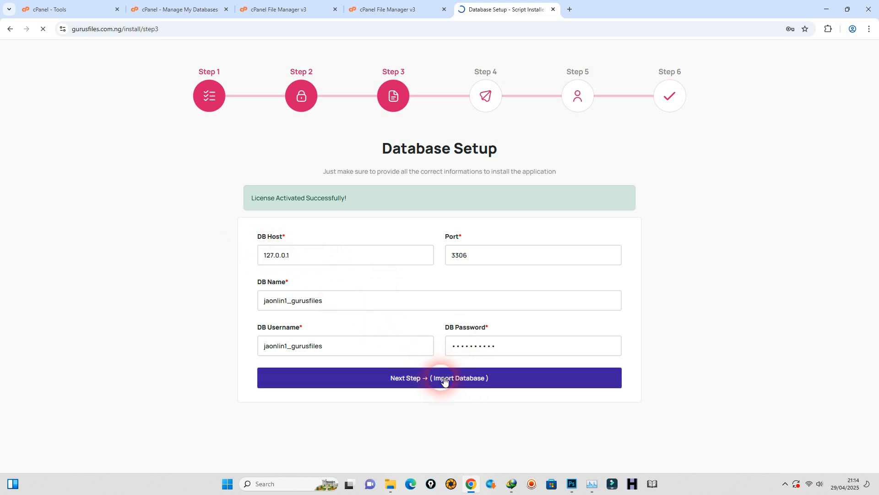
pyautogui.click(787, 170)
pyautogui.click(457, 235)
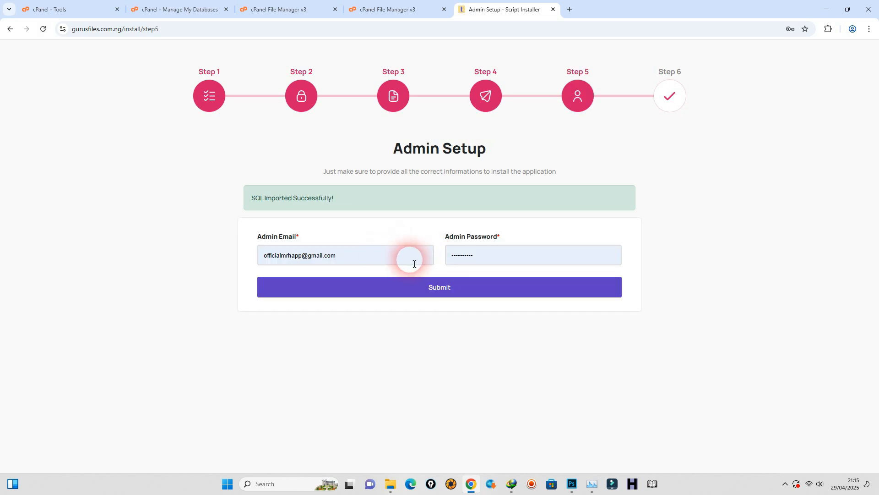
# Fill in a saved admin email and the admin password, then submit the Admin Setup form.
pyautogui.click(493, 262)
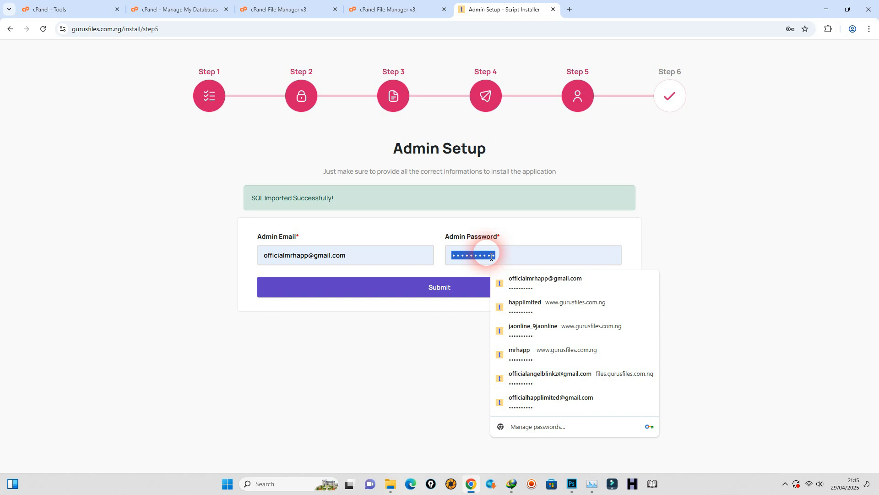
pyautogui.doubleClick(365, 261)
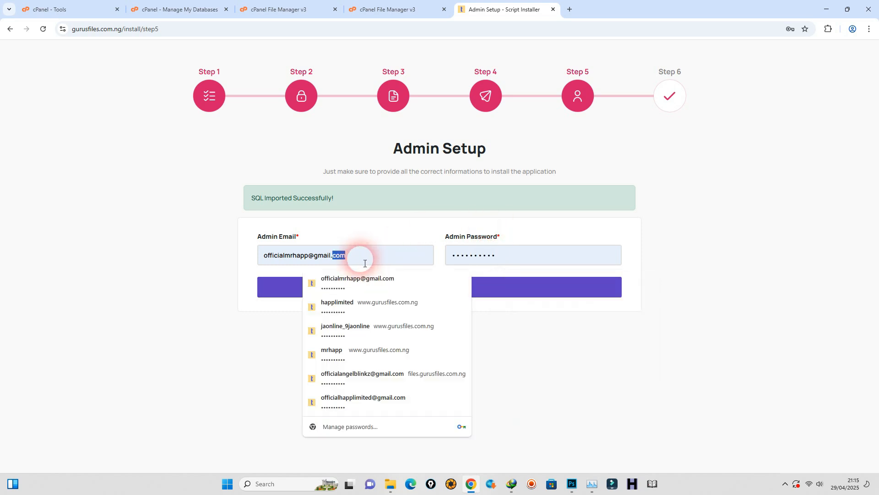
pyautogui.click(411, 402)
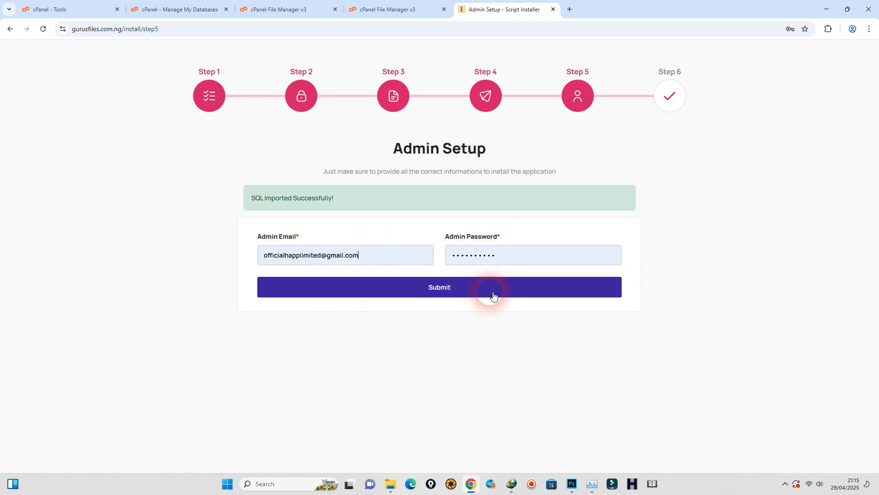
pyautogui.press('Tab')
pyautogui.write('••')
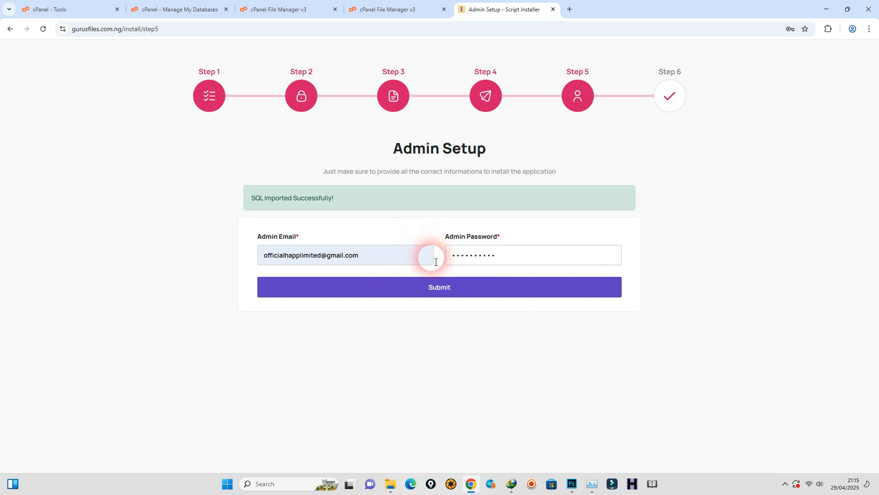
pyautogui.click(452, 287)
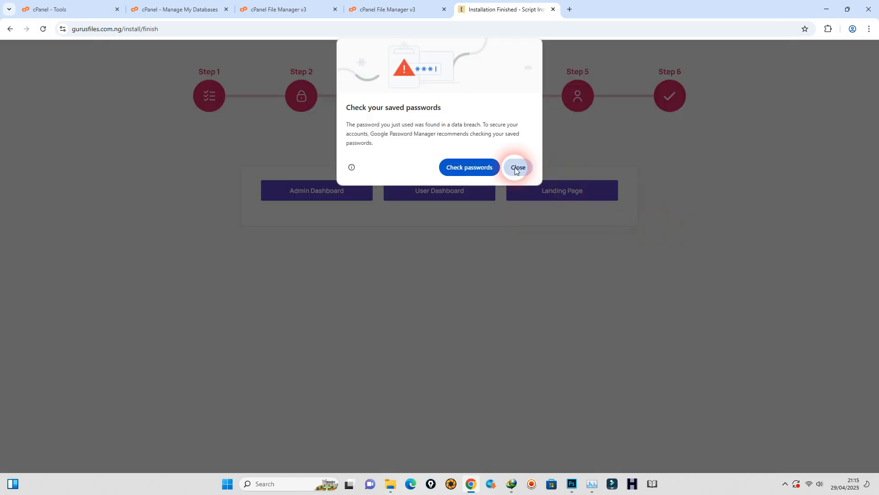
# Open the Hyiprio landing page and admin dashboard in new tabs, then close the installer tab.
pyautogui.click(516, 166)
pyautogui.rightClick(567, 193)
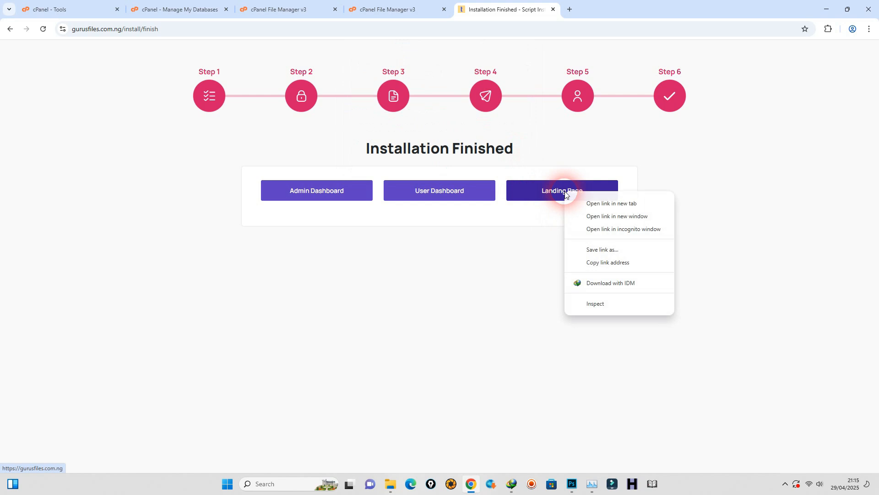
pyautogui.click(588, 201)
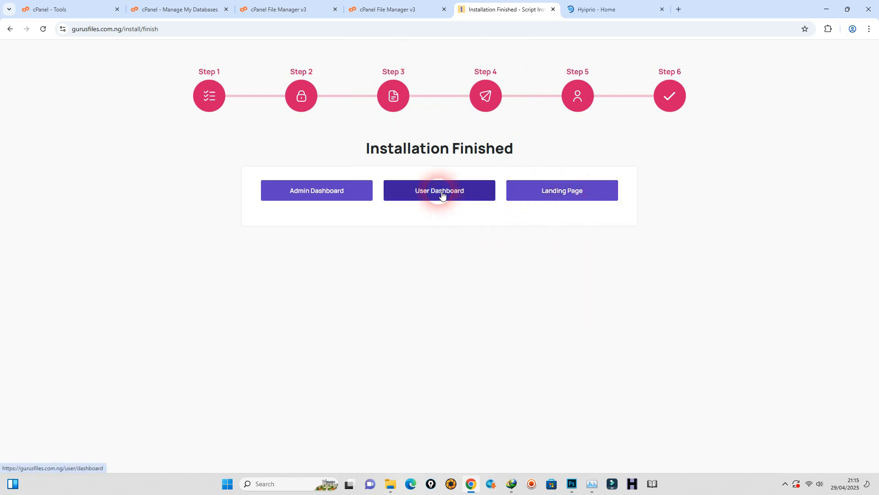
pyautogui.rightClick(345, 192)
pyautogui.click(365, 198)
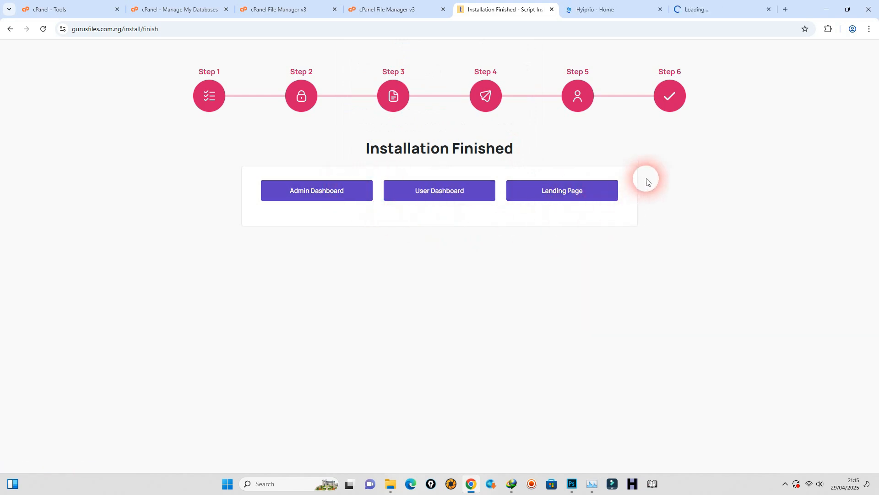
pyautogui.click(552, 9)
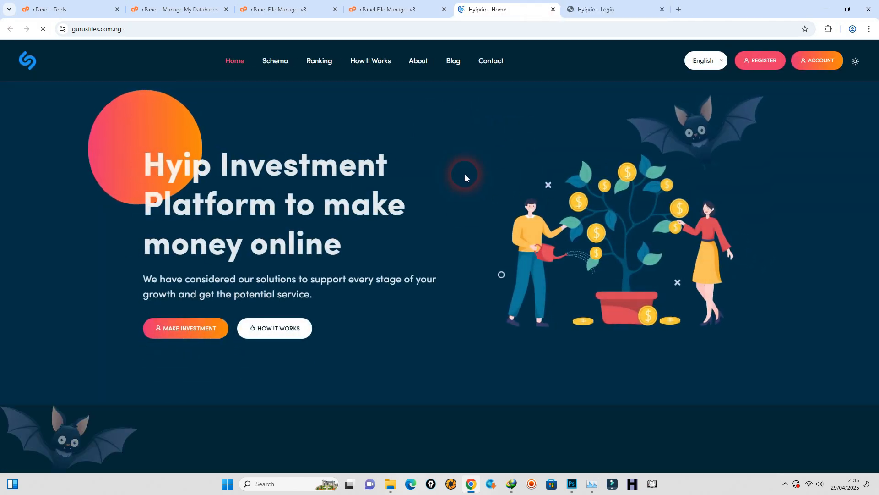
# Preview the home page and enter 400 for the Starter Plan in the profit calculator.
pyautogui.scroll(-10, 465, 177)
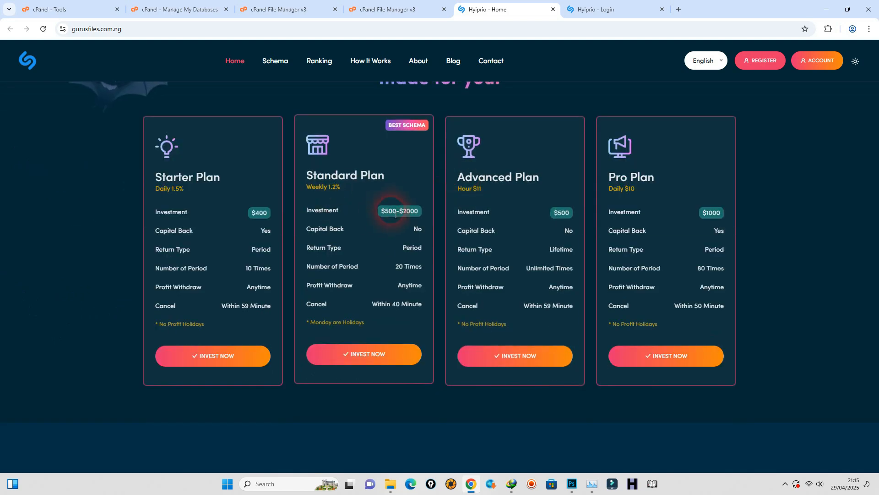
pyautogui.scroll(-1, 616, 228)
pyautogui.scroll(-4, 618, 225)
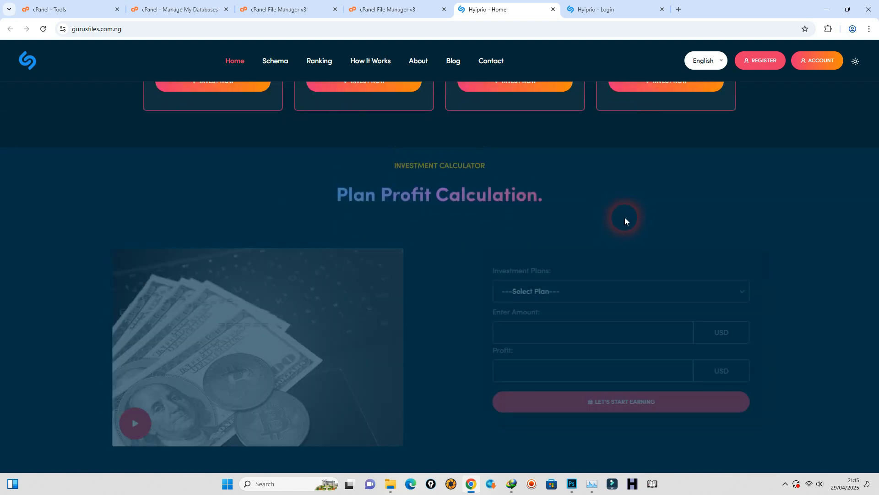
pyautogui.scroll(-5, 564, 211)
pyautogui.scroll(4, 558, 210)
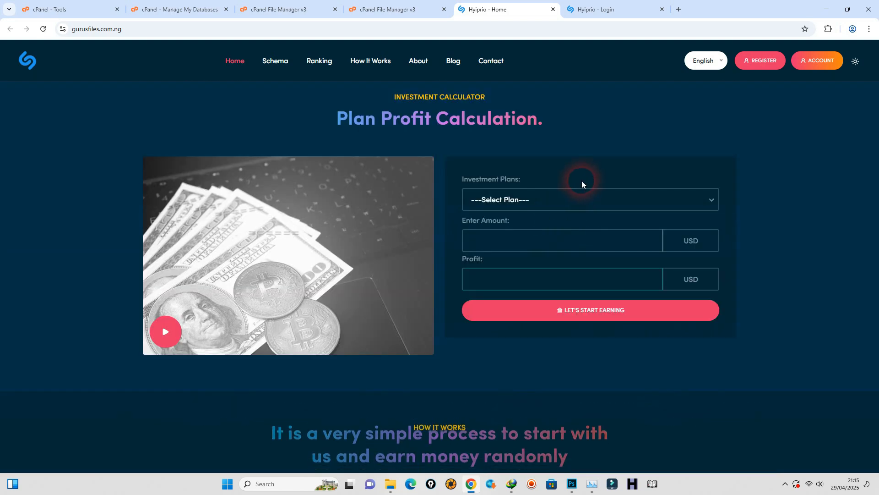
pyautogui.click(584, 198)
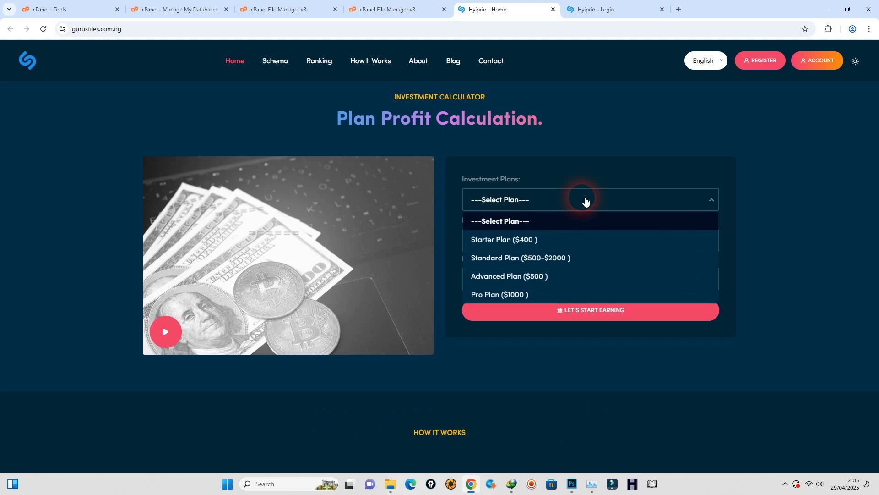
pyautogui.click(506, 239)
pyautogui.click(586, 239)
pyautogui.write('400')
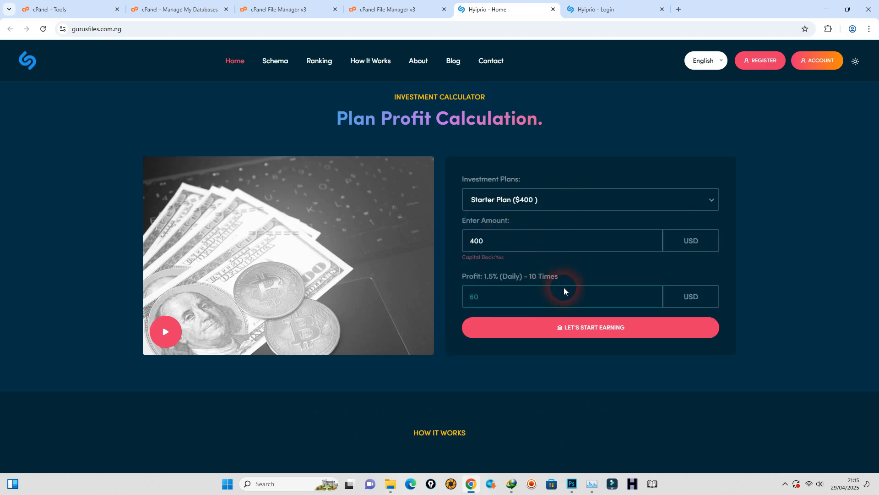
# Browse the rest of the landing page and switch the site to light mode.
pyautogui.scroll(-9, 569, 278)
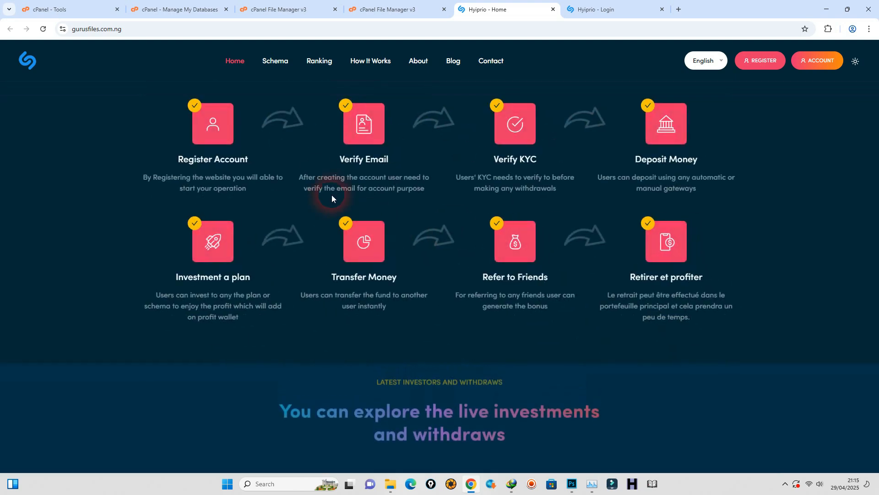
pyautogui.scroll(2, 402, 169)
pyautogui.scroll(-5, 441, 212)
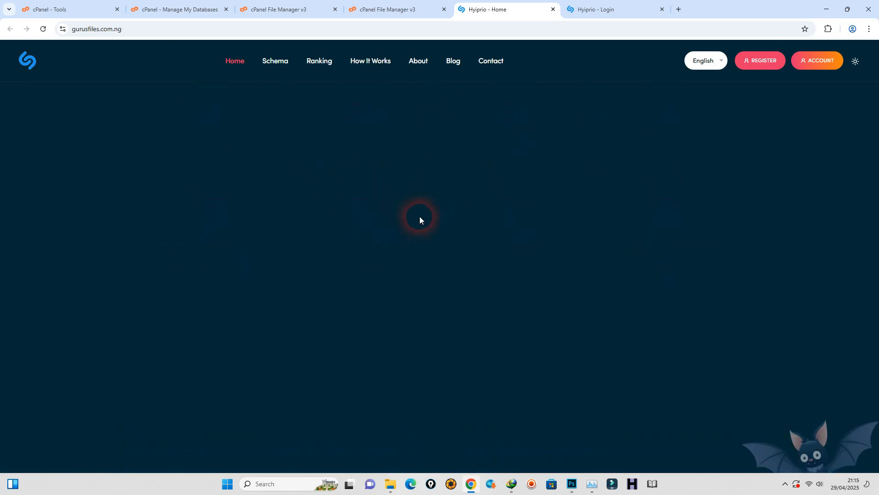
pyautogui.scroll(-3, 417, 212)
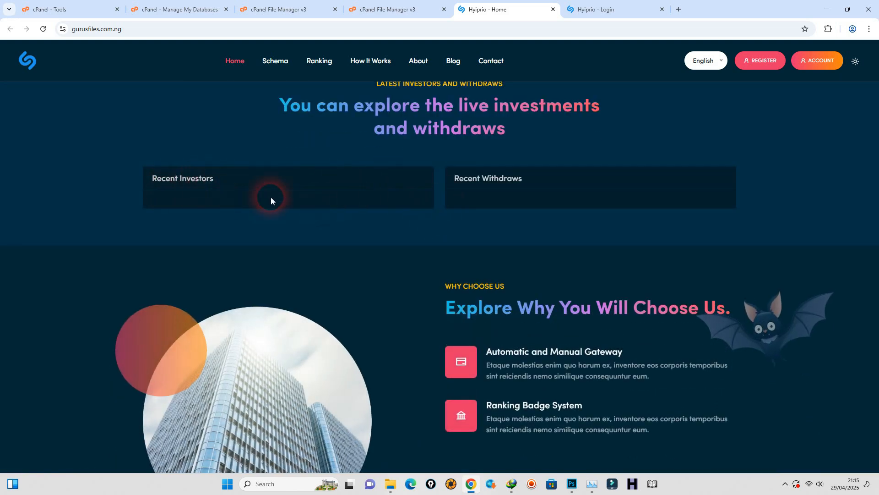
pyautogui.scroll(-12, 539, 210)
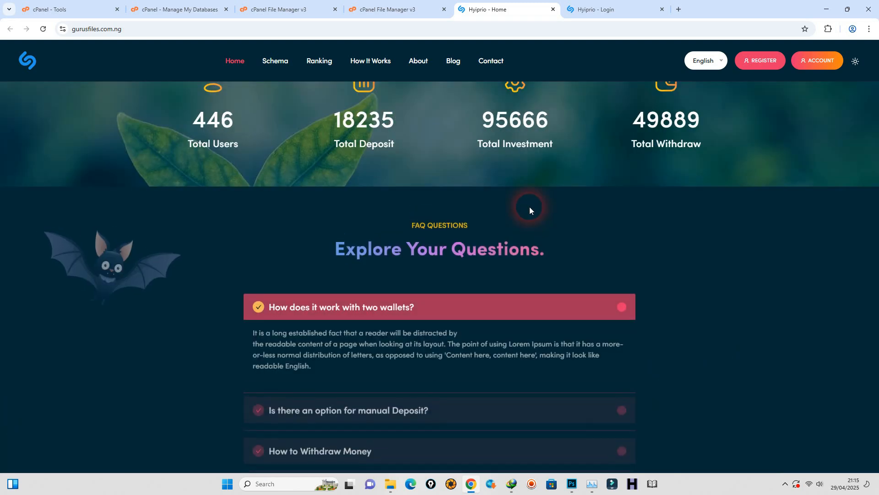
pyautogui.scroll(-7, 530, 209)
pyautogui.scroll(-11, 579, 208)
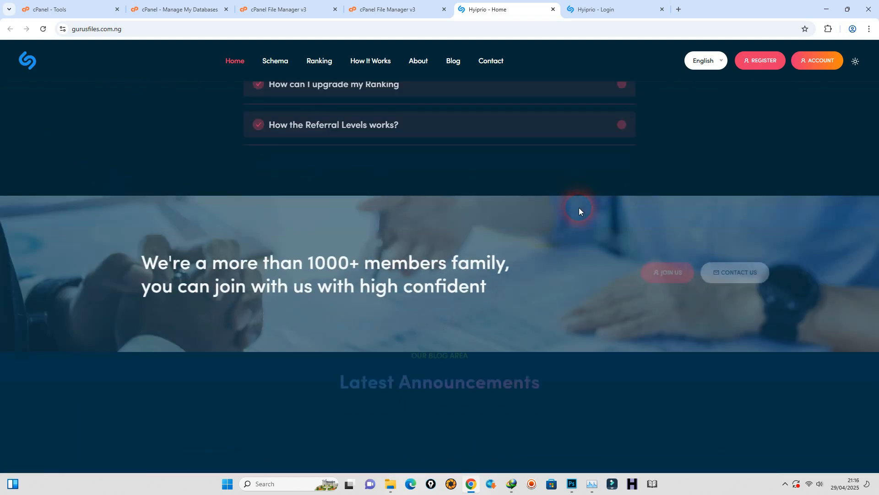
pyautogui.scroll(-5, 579, 207)
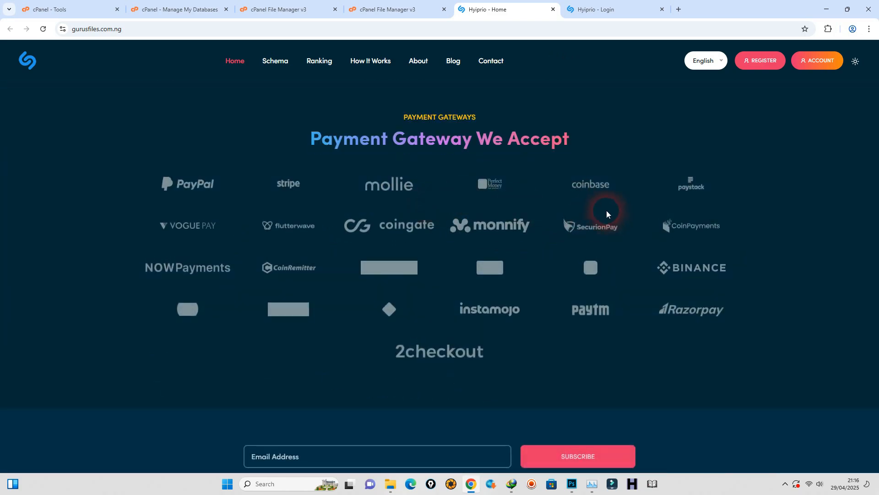
pyautogui.scroll(-5, 607, 211)
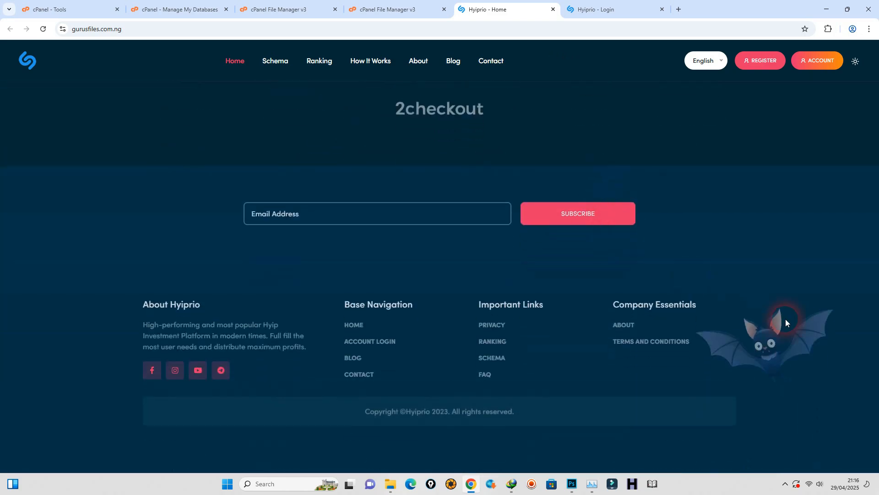
pyautogui.scroll(20, 763, 317)
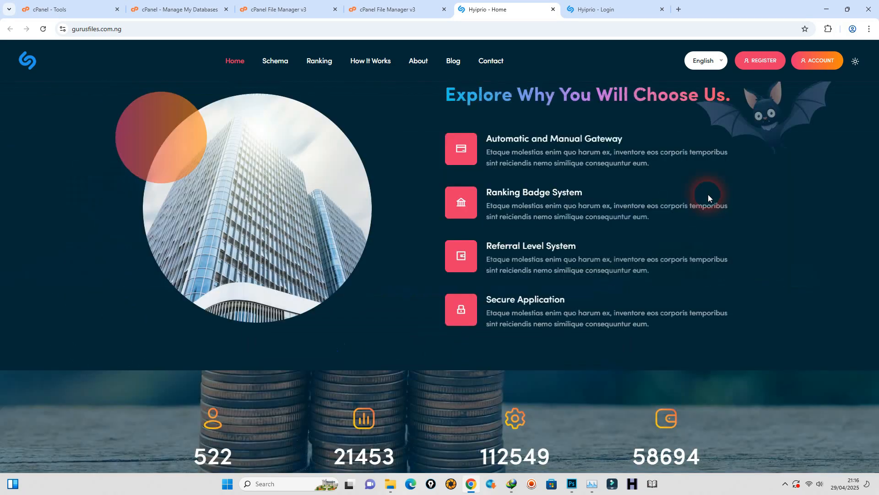
pyautogui.scroll(7, 707, 194)
pyautogui.click(856, 61)
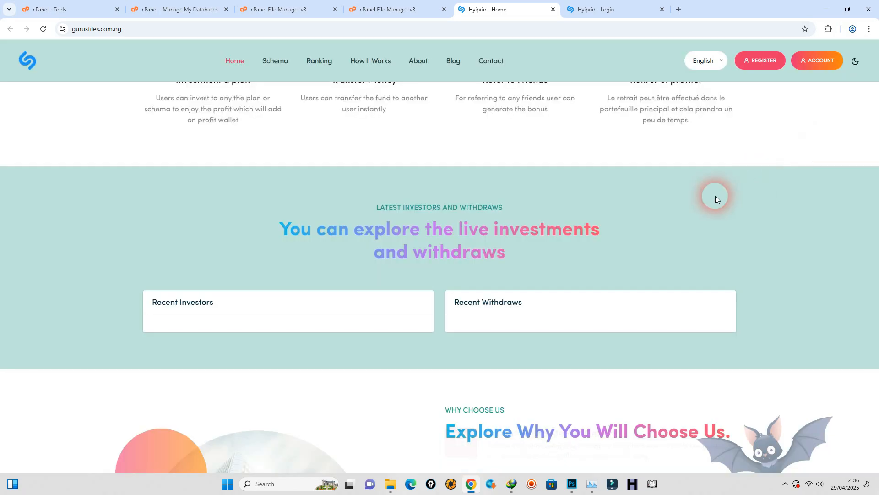
pyautogui.scroll(15, 715, 196)
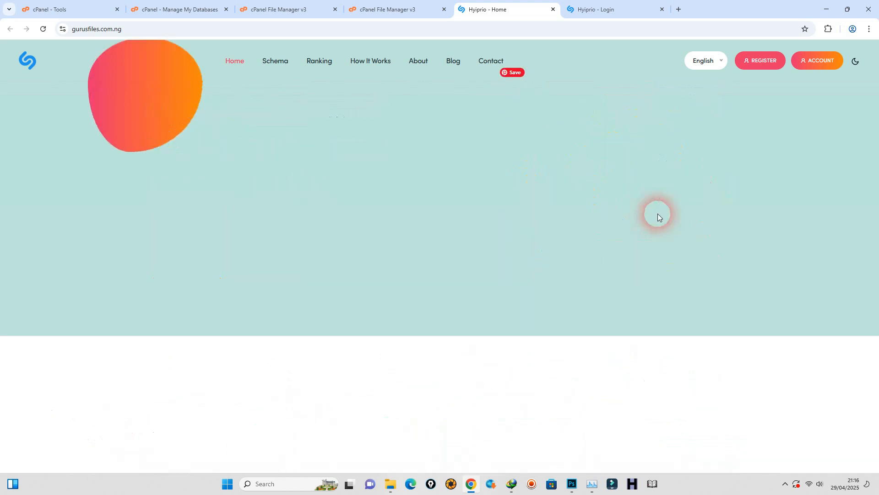
# Sign in via ADMIN LOGIN, dismiss the success and password notices, and expand customer management.
pyautogui.click(595, 10)
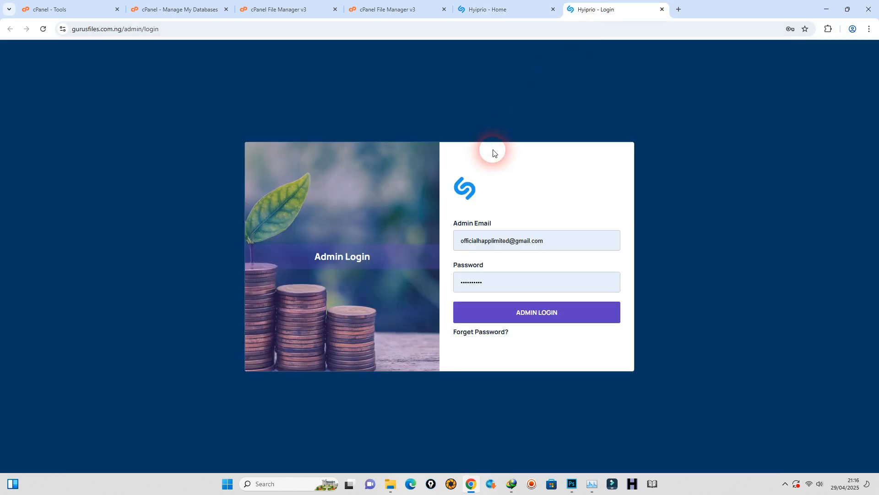
pyautogui.click(531, 316)
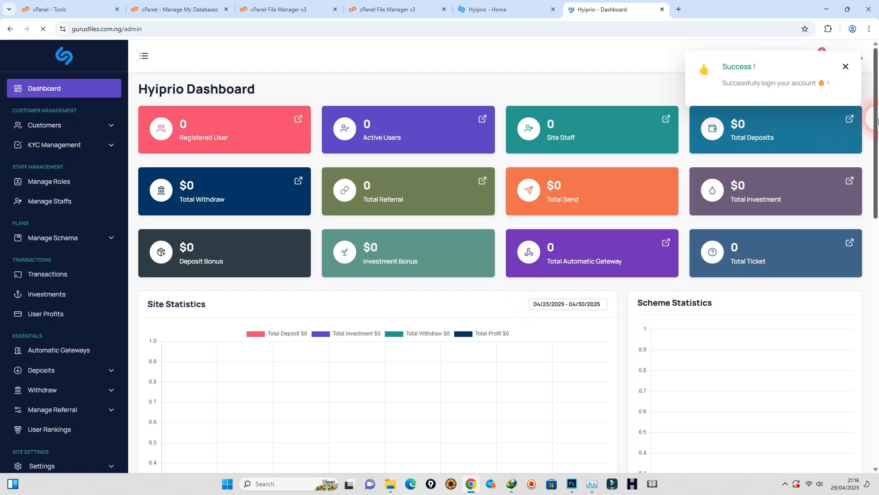
pyautogui.click(846, 67)
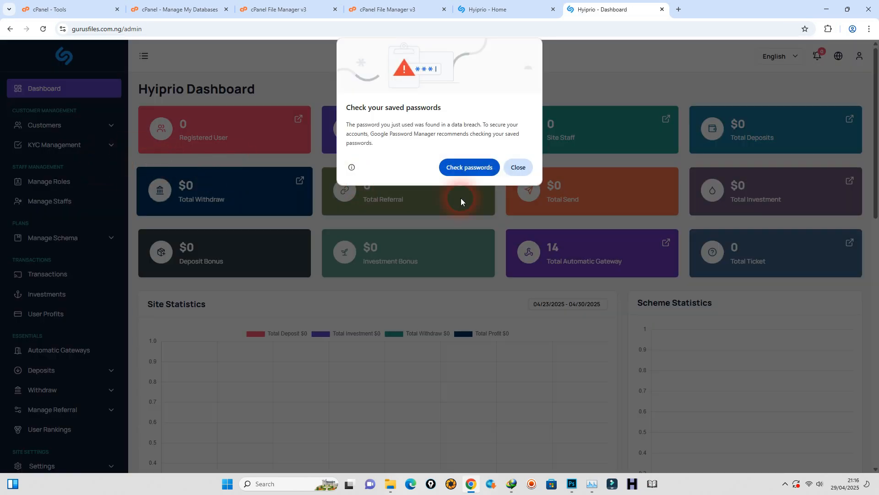
pyautogui.click(527, 161)
pyautogui.click(83, 125)
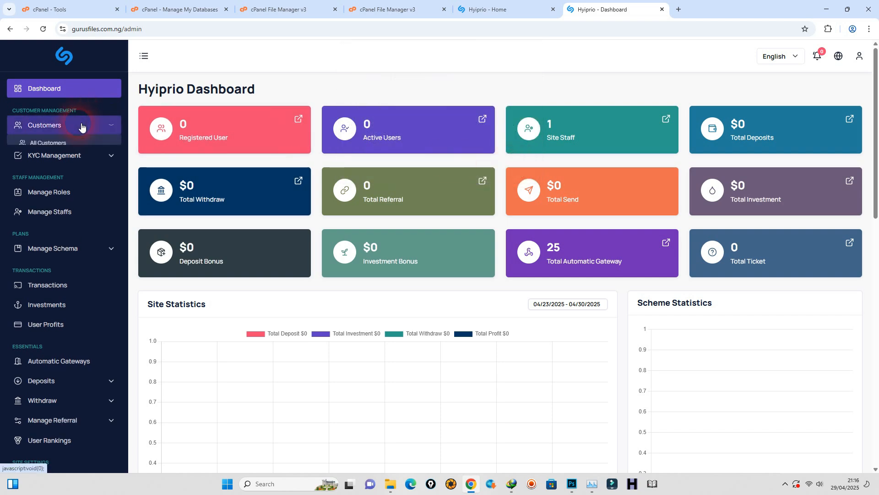
# View all and active customers, then start an email to all customers with subject 'hello'.
pyautogui.click(67, 146)
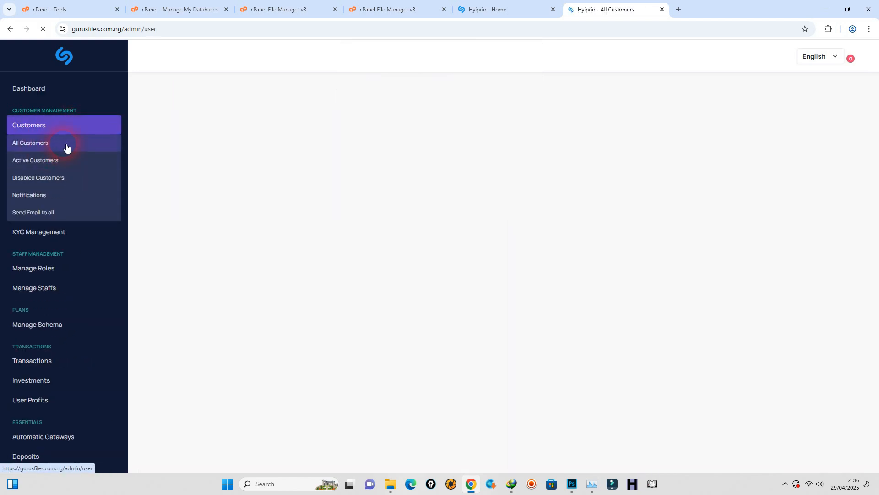
pyautogui.click(74, 169)
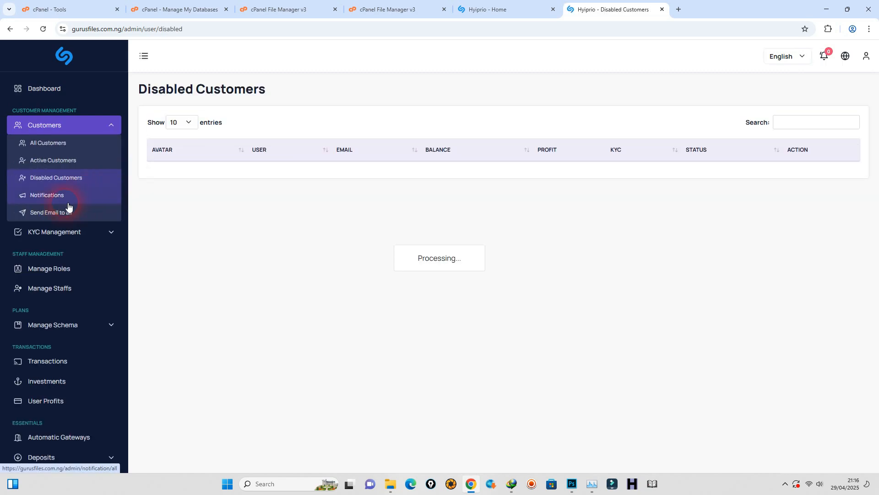
pyautogui.click(94, 217)
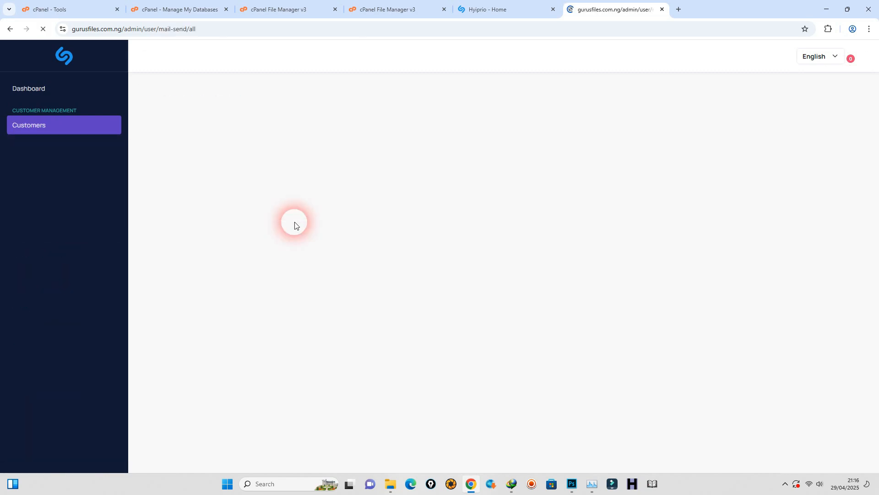
pyautogui.click(209, 142)
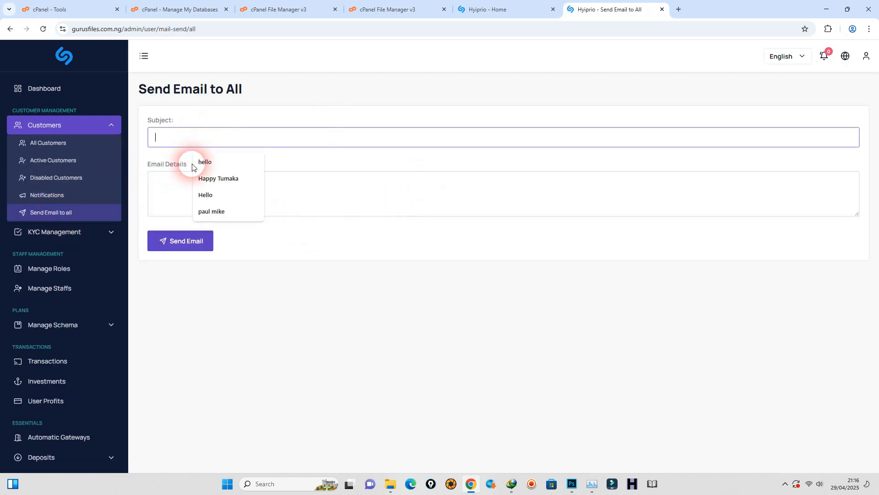
pyautogui.click(206, 162)
pyautogui.click(193, 198)
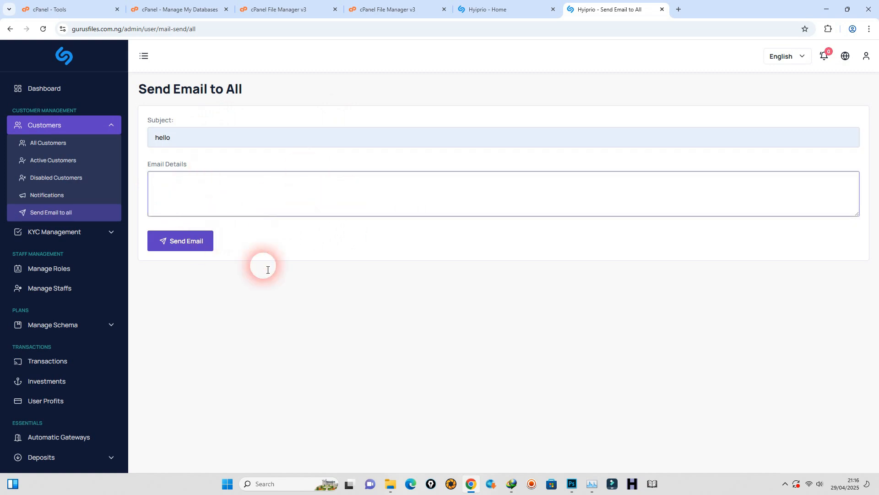
# Check the empty KYC logs and KYC forms lists, then start adding a new KYC form.
pyautogui.click(68, 231)
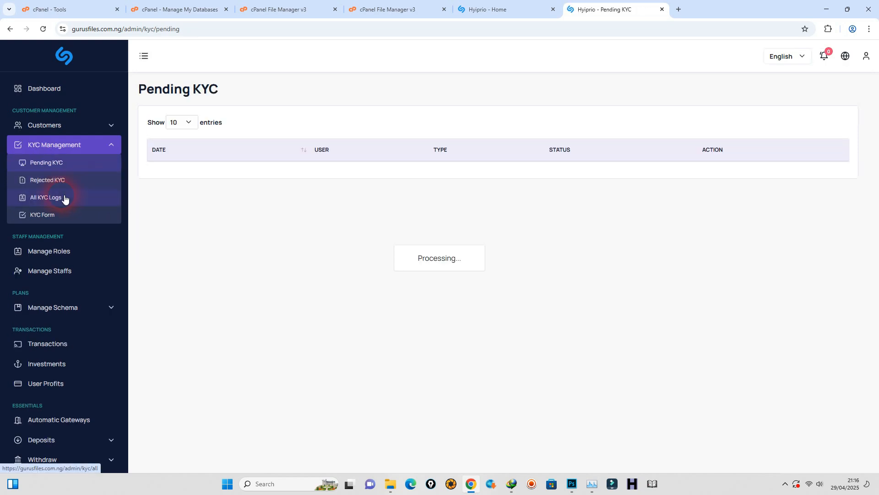
pyautogui.click(59, 181)
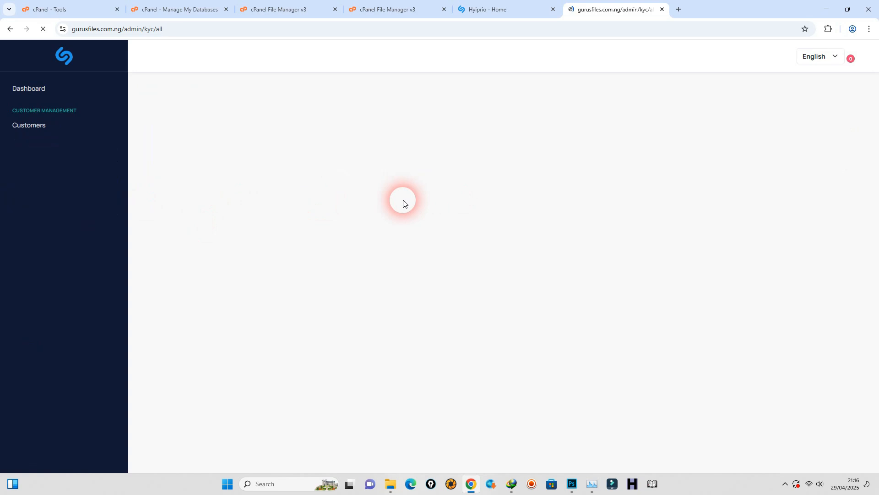
pyautogui.click(45, 216)
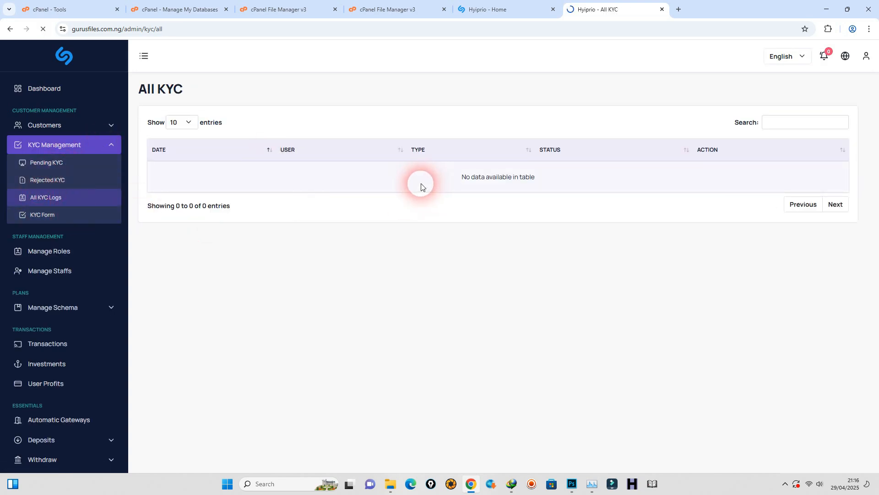
pyautogui.click(847, 89)
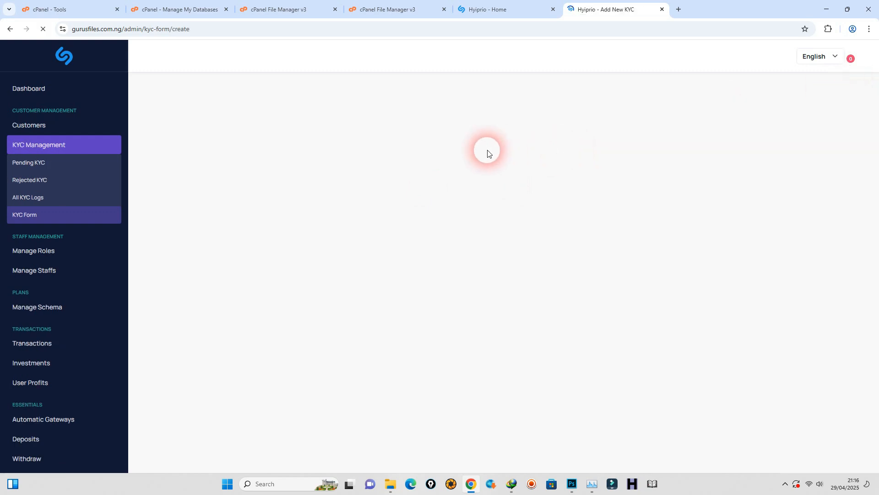
# Name the form 'KYC Form' and add First Name, Last Name and ID Number fields.
pyautogui.click(317, 145)
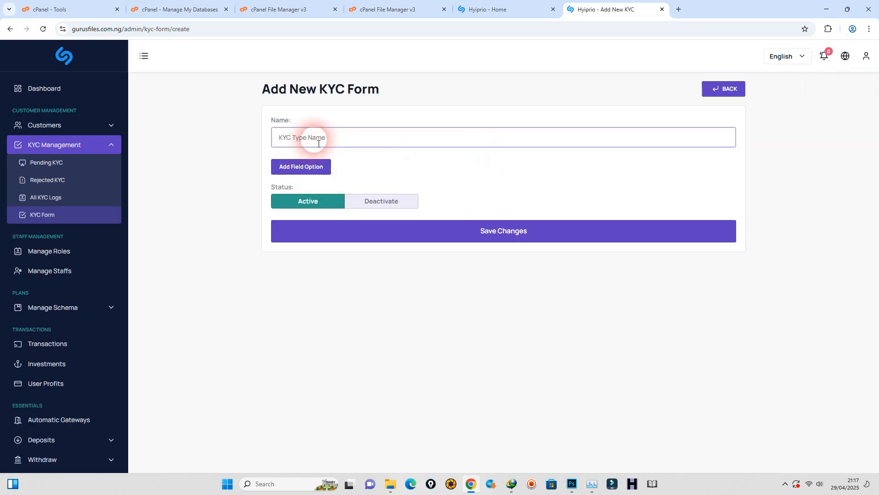
pyautogui.click(329, 164)
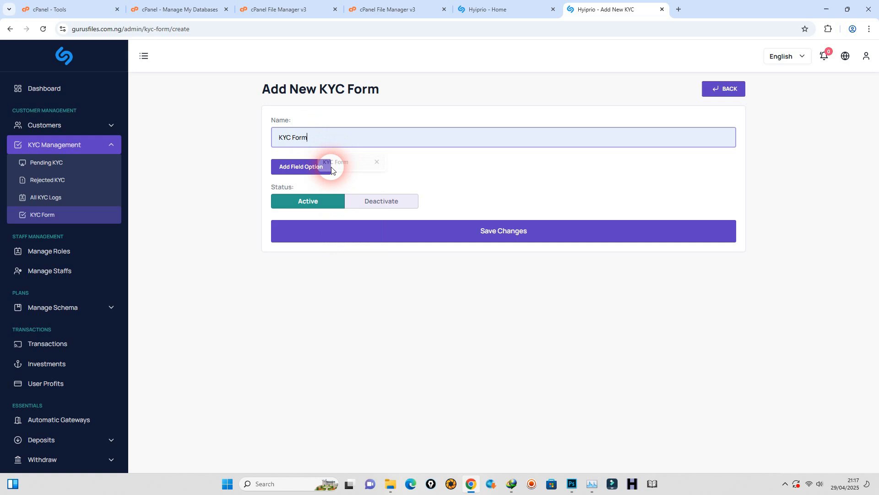
pyautogui.click(306, 167)
pyautogui.click(343, 192)
pyautogui.click(336, 216)
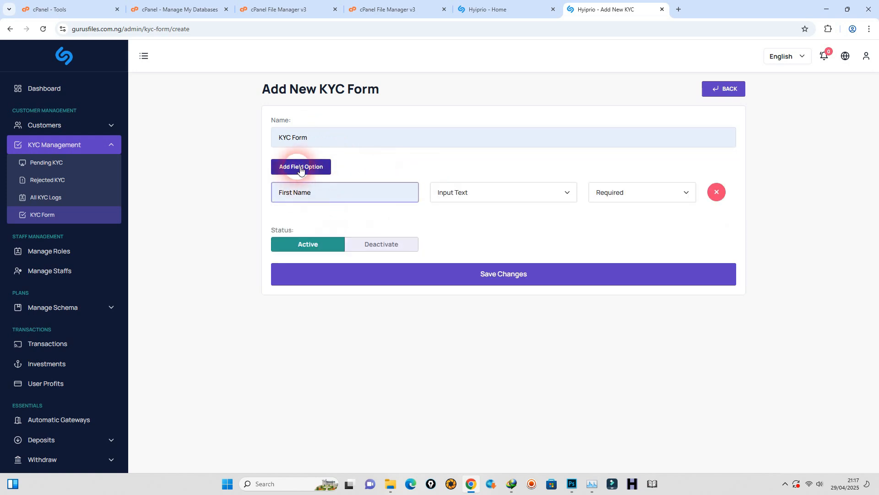
pyautogui.click(305, 167)
pyautogui.click(296, 233)
pyautogui.click(323, 257)
pyautogui.click(304, 167)
pyautogui.click(309, 289)
pyautogui.click(323, 316)
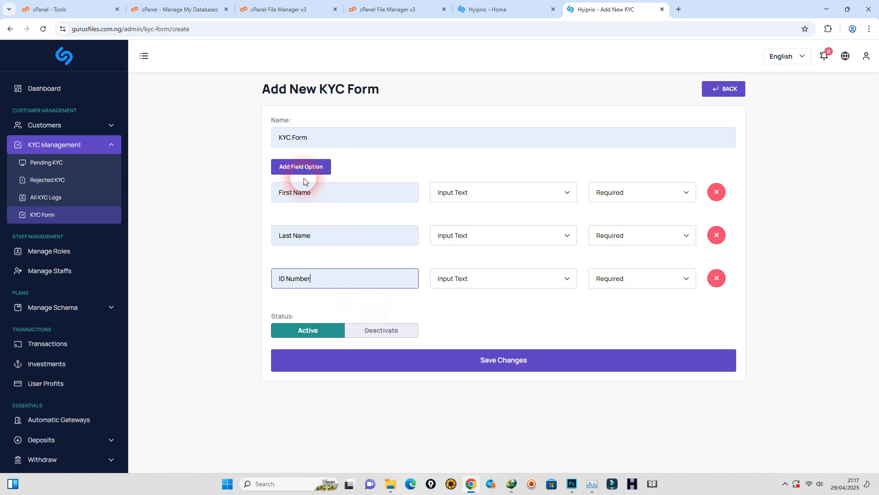
# Add an 'ID picture' field of type File upload and save the KYC form.
pyautogui.click(302, 170)
pyautogui.click(316, 329)
pyautogui.click(327, 358)
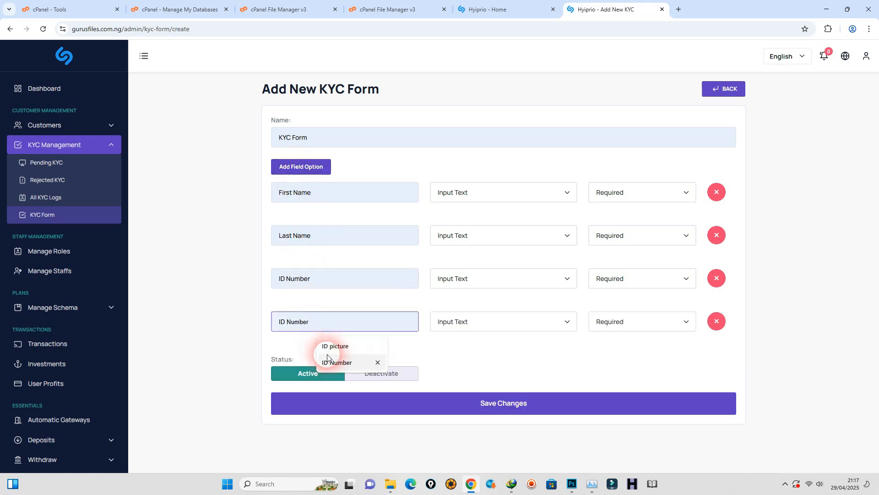
pyautogui.click(333, 345)
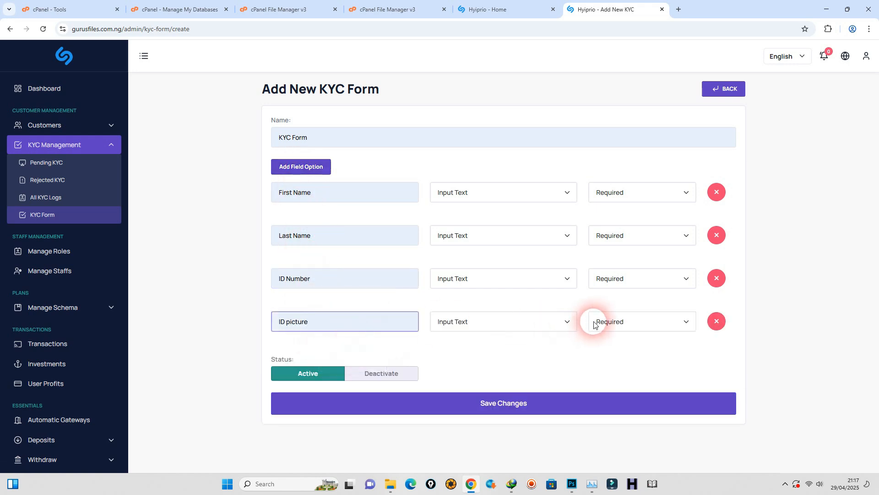
pyautogui.click(559, 321)
pyautogui.click(491, 364)
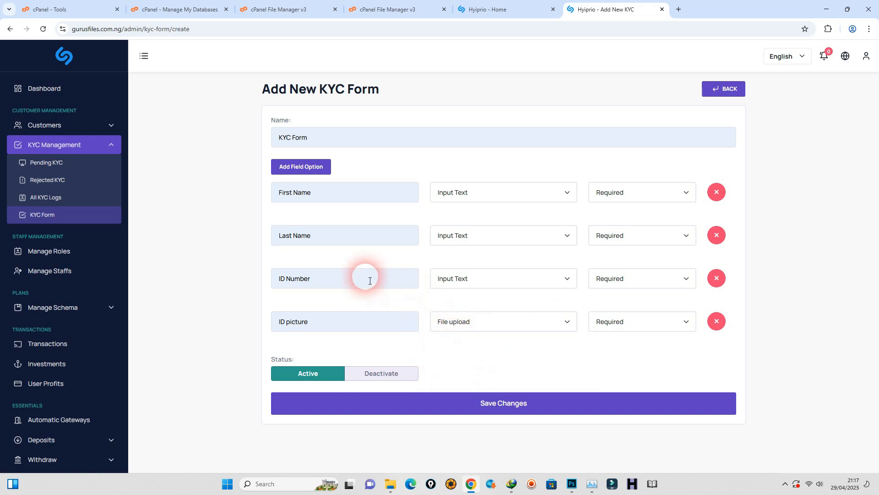
pyautogui.click(521, 404)
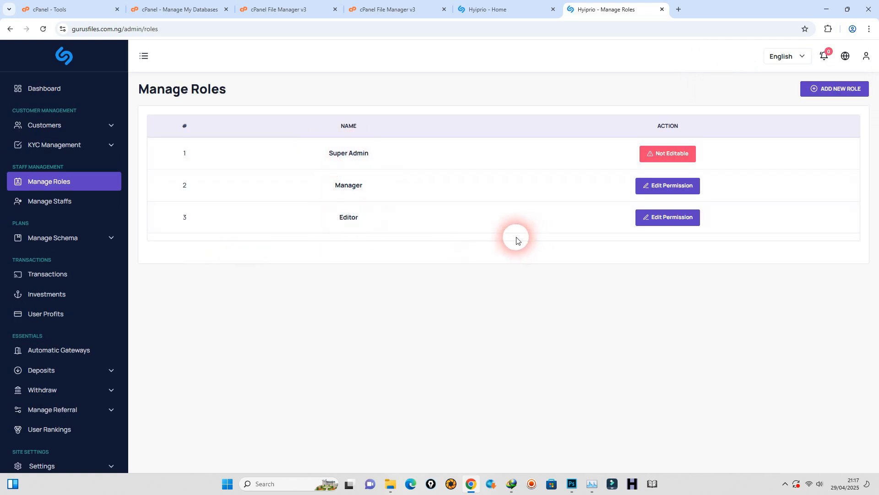
# Start a new staff role and inspect its Kyc Management permissions (Kyc List, Action, Form).
pyautogui.click(846, 88)
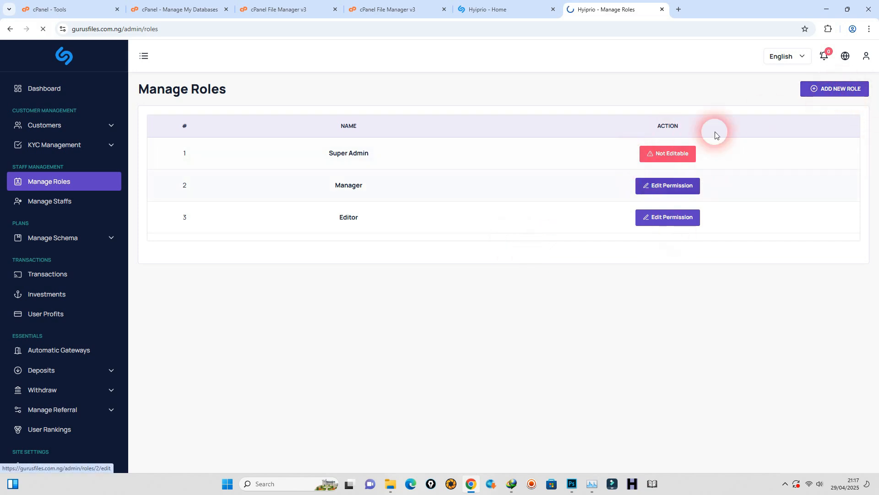
pyautogui.scroll(-5, 215, 238)
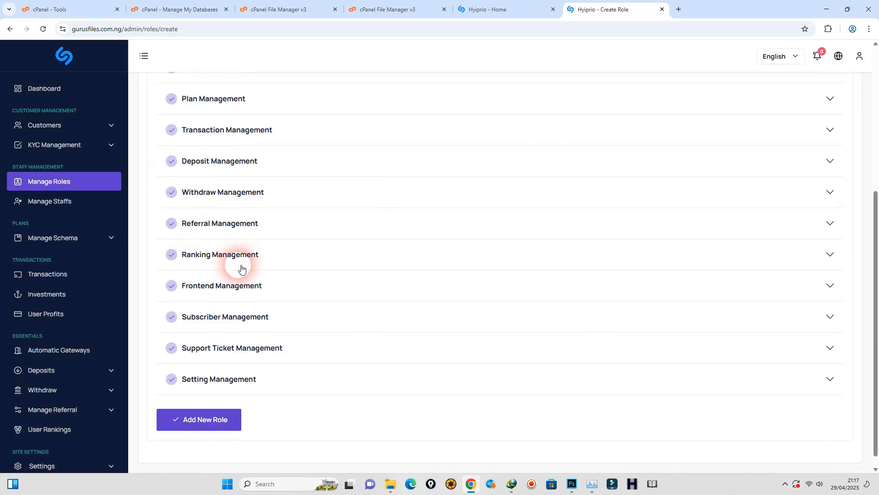
pyautogui.scroll(5, 748, 165)
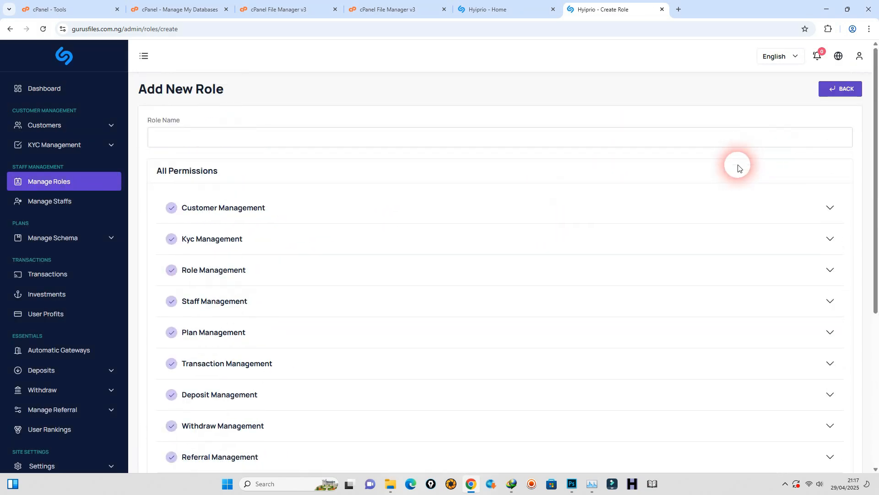
pyautogui.click(832, 209)
pyautogui.click(829, 238)
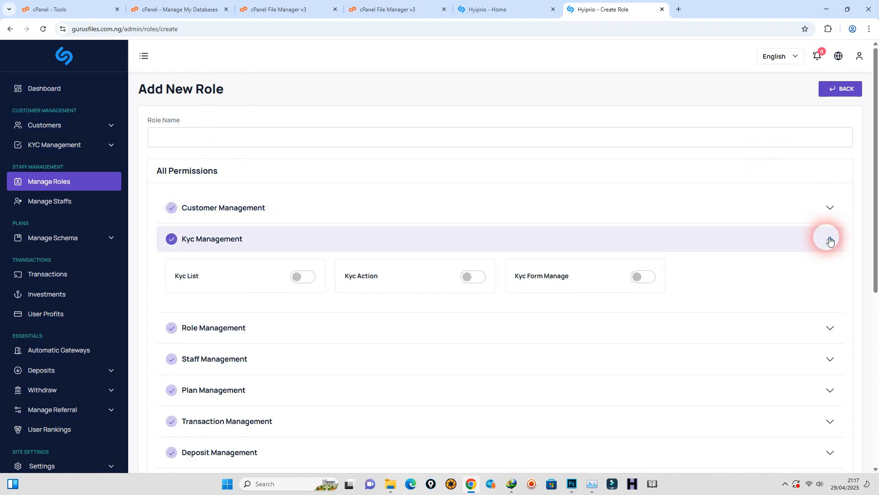
pyautogui.click(830, 239)
# Open the staff accounts list and expand the Manage Schema menu.
pyautogui.click(168, 207)
pyautogui.click(59, 203)
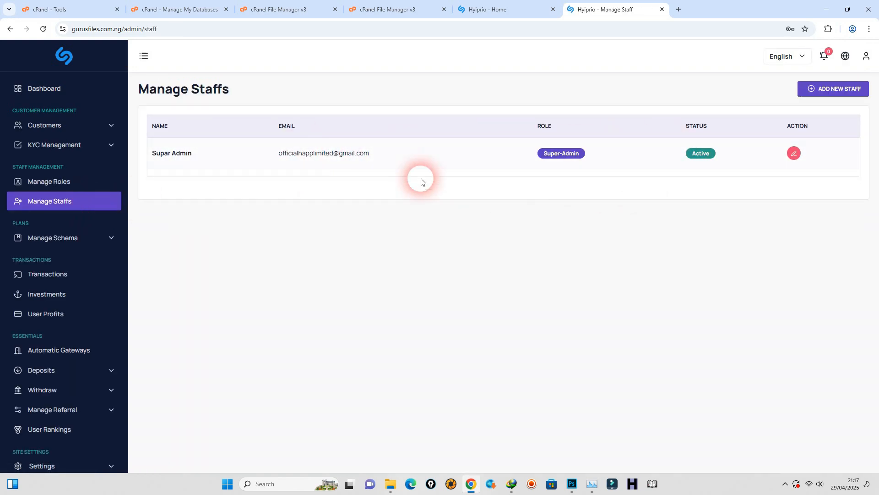
pyautogui.click(86, 241)
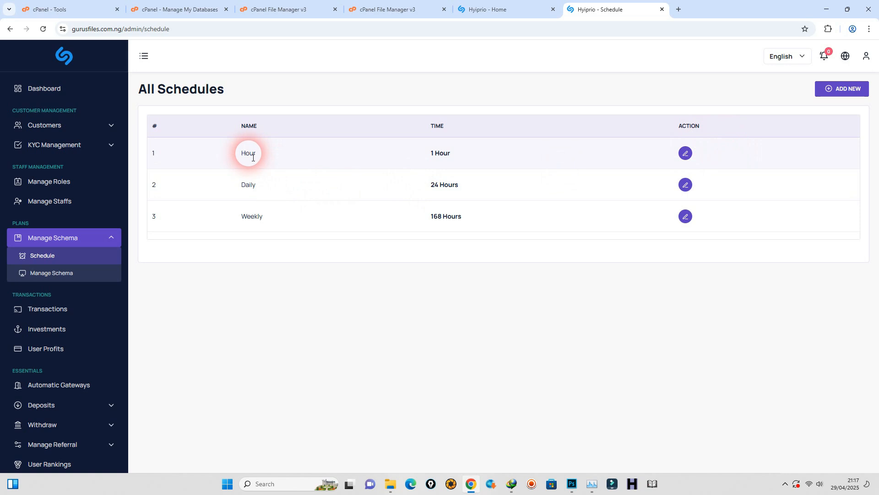
# Begin a new schedule named 'Yearly', then cancel the dialog without saving.
pyautogui.click(844, 89)
pyautogui.click(394, 235)
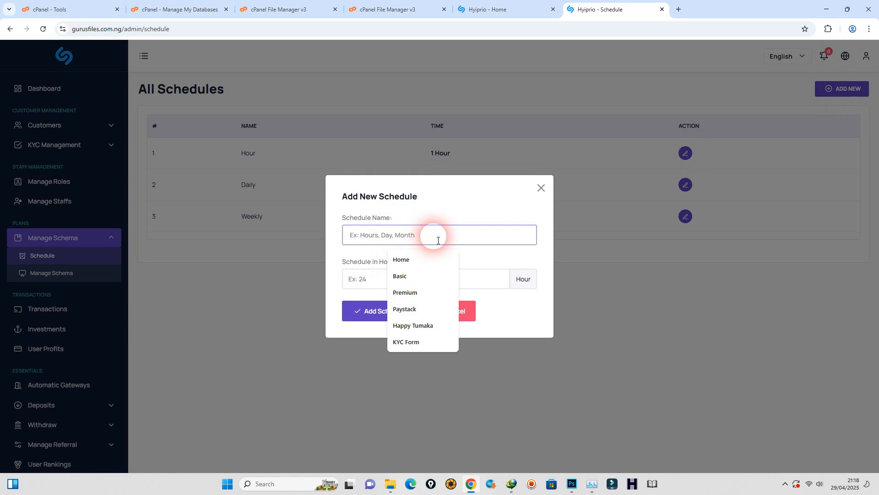
pyautogui.write('Yearly')
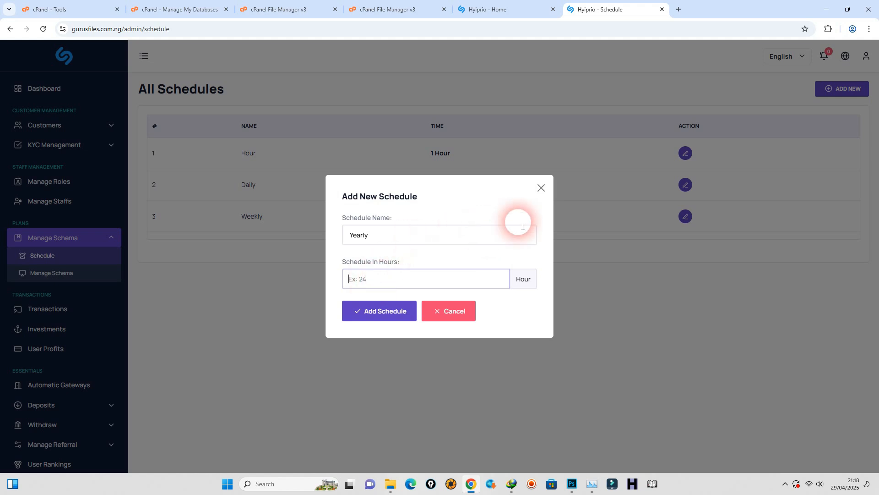
pyautogui.click(541, 188)
# Highlight the Weekly schedule's 168-hour duration in the schedules list.
pyautogui.click(440, 221)
pyautogui.moveTo(429, 217); pyautogui.dragTo(444, 218)
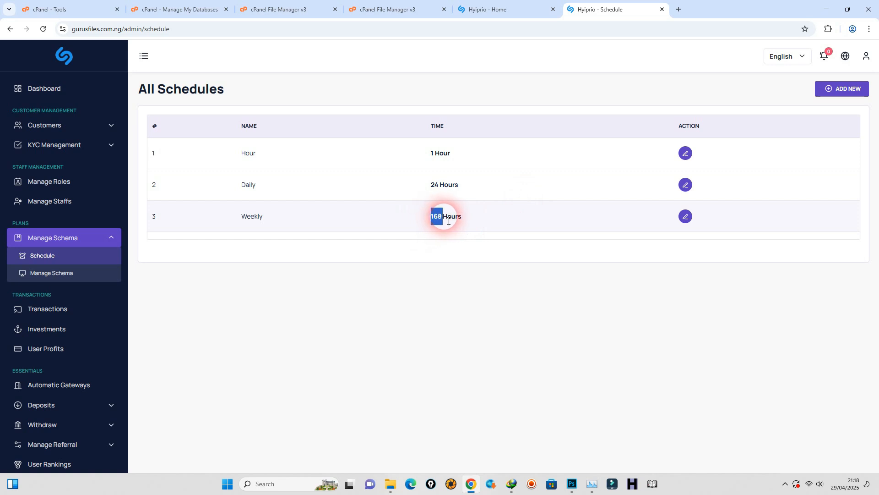
pyautogui.click(418, 219)
pyautogui.moveTo(431, 219); pyautogui.dragTo(453, 219)
pyautogui.click(501, 219)
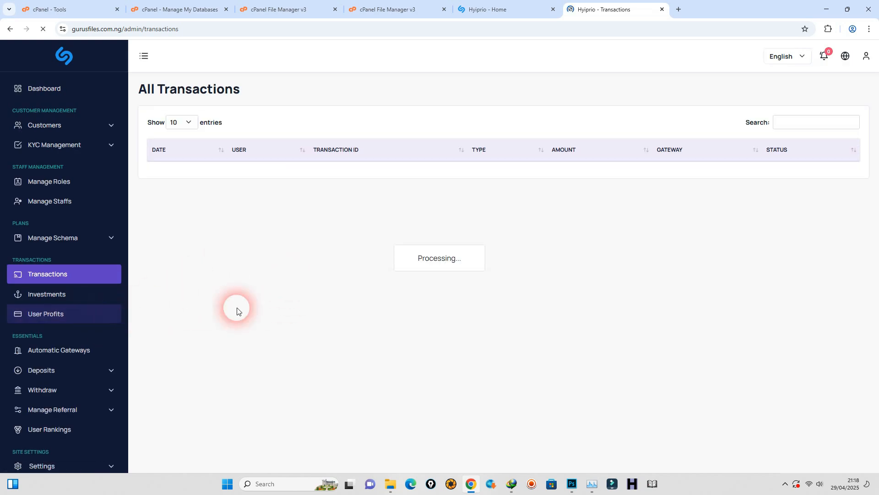
# Review the activated automatic gateways (PayPal, Stripe, Coinbase, Binance) and expand Deposits in the sidebar.
pyautogui.click(74, 297)
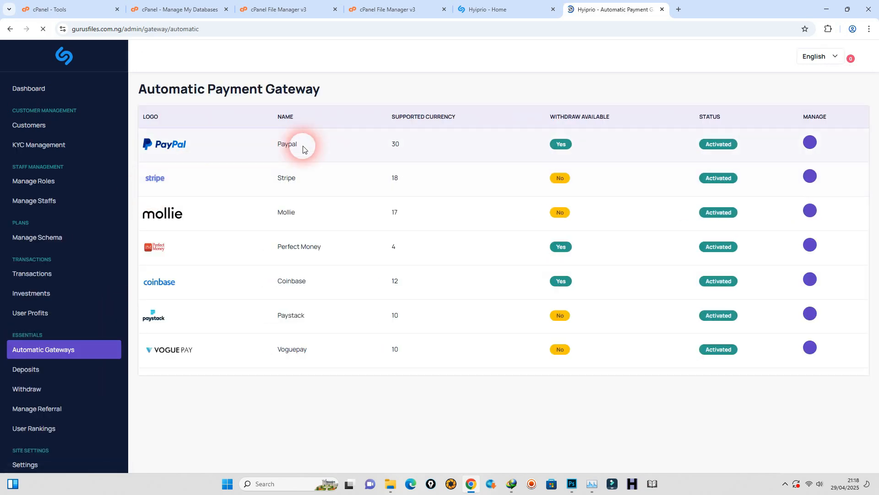
pyautogui.scroll(-10, 245, 233)
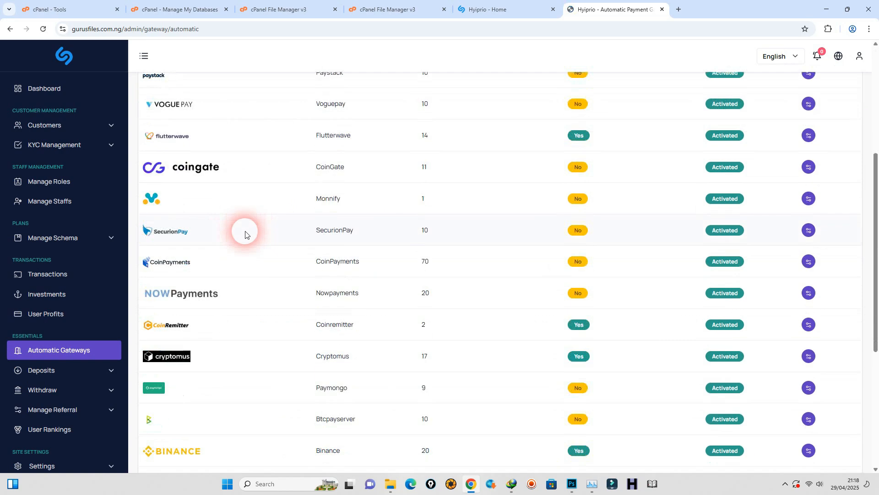
pyautogui.scroll(7, 245, 234)
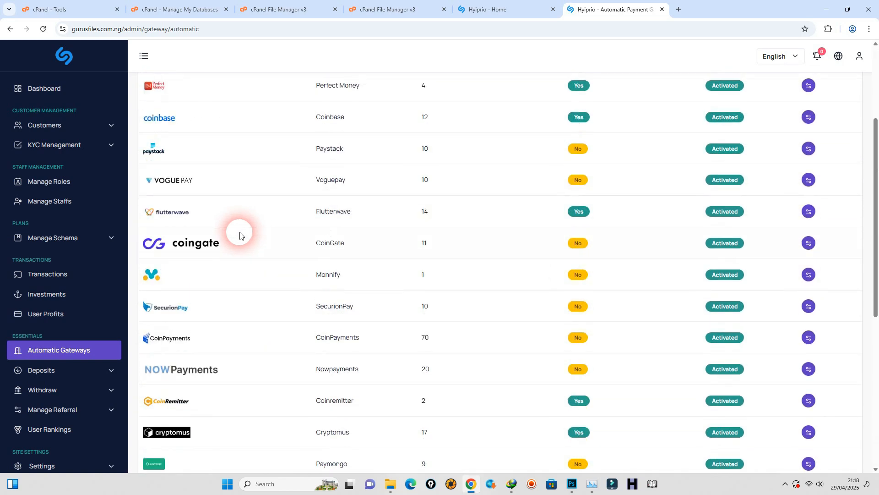
pyautogui.scroll(-3, 87, 263)
pyautogui.click(78, 234)
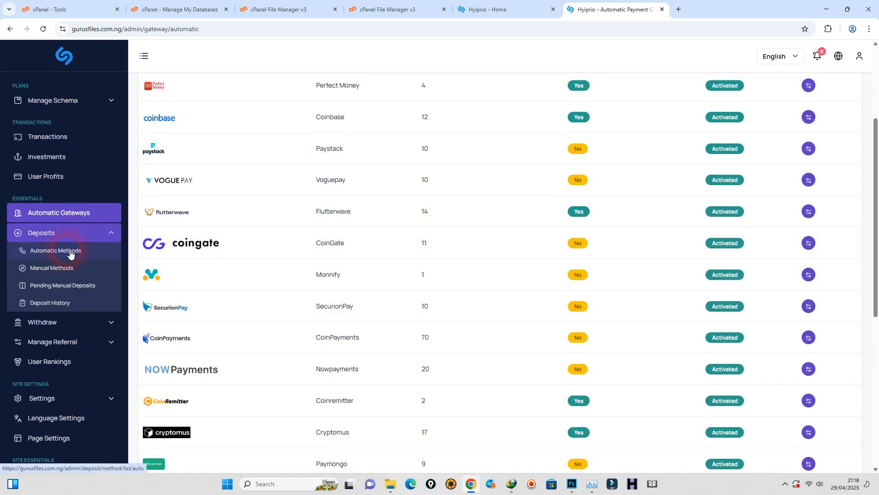
# Open the automatic deposit methods and look over the new automatic method form.
pyautogui.click(71, 252)
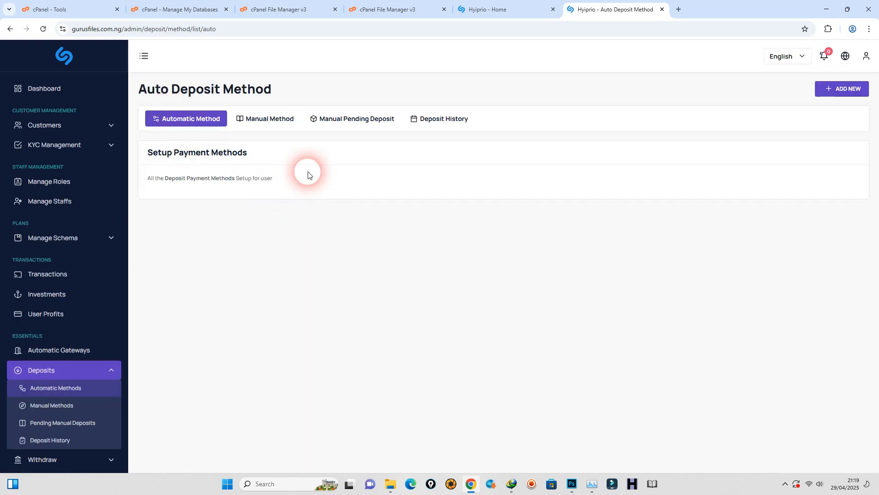
pyautogui.click(826, 97)
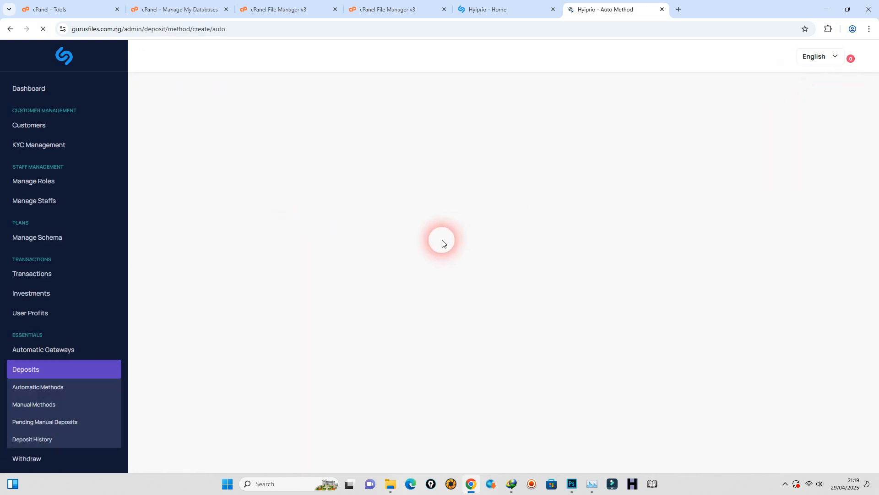
pyautogui.scroll(-1, 329, 275)
pyautogui.scroll(1, 229, 151)
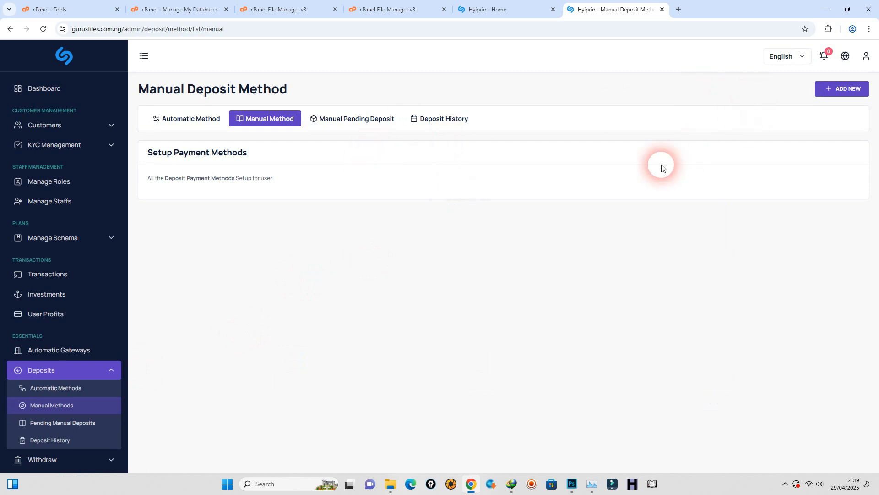
# Start a manual deposit method and step through Name, Code, Currency, Rate, Charges and deposit limits.
pyautogui.click(845, 88)
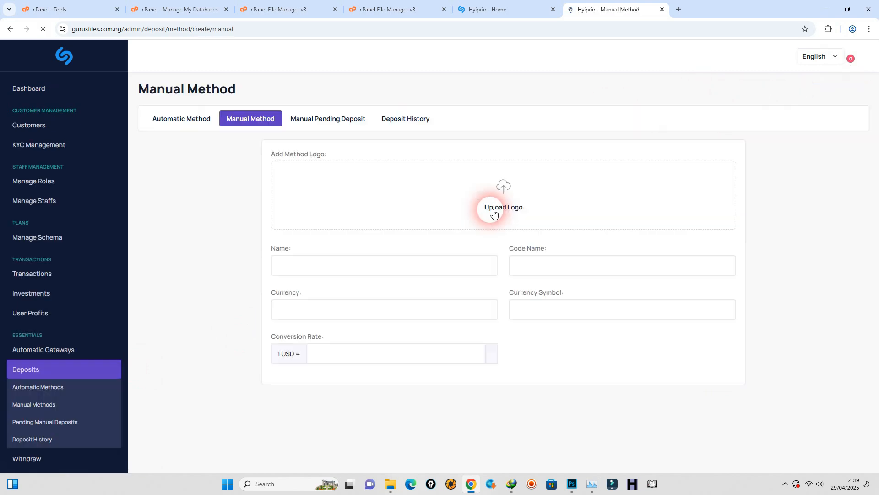
pyautogui.scroll(-4, 476, 215)
pyautogui.scroll(2, 351, 172)
pyautogui.click(300, 199)
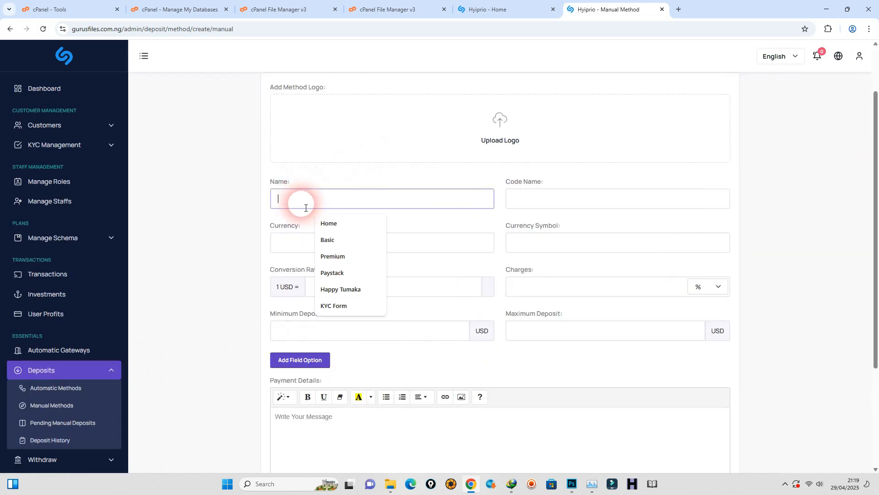
pyautogui.click(565, 205)
pyautogui.click(315, 240)
pyautogui.click(550, 239)
pyautogui.click(341, 293)
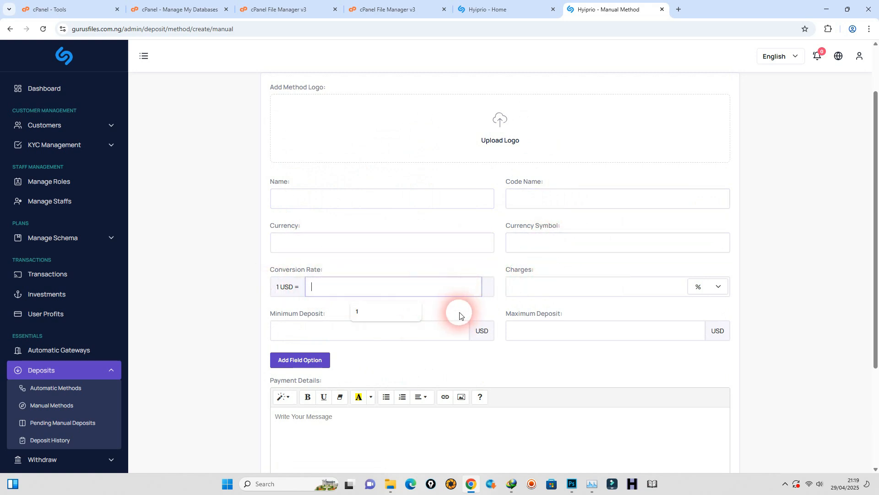
pyautogui.click(551, 291)
pyautogui.click(375, 333)
pyautogui.click(542, 331)
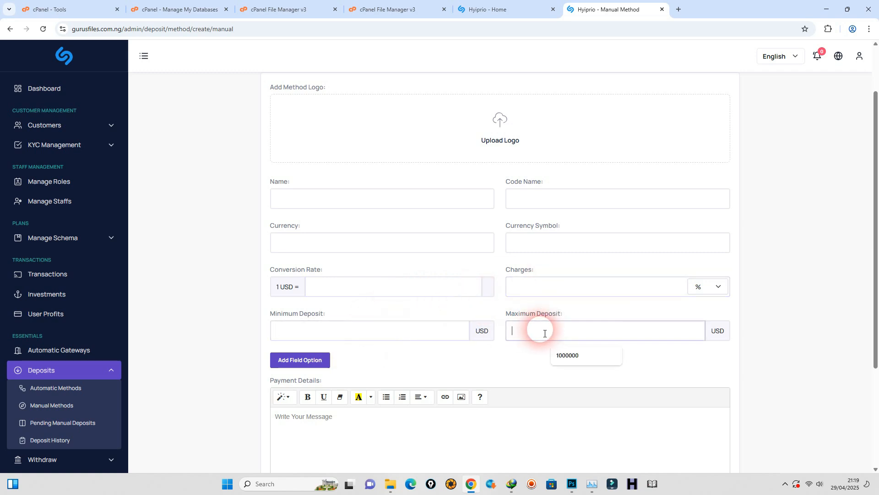
# Add and remove an extra field option, then open the withdraw methods list.
pyautogui.scroll(-3, 463, 342)
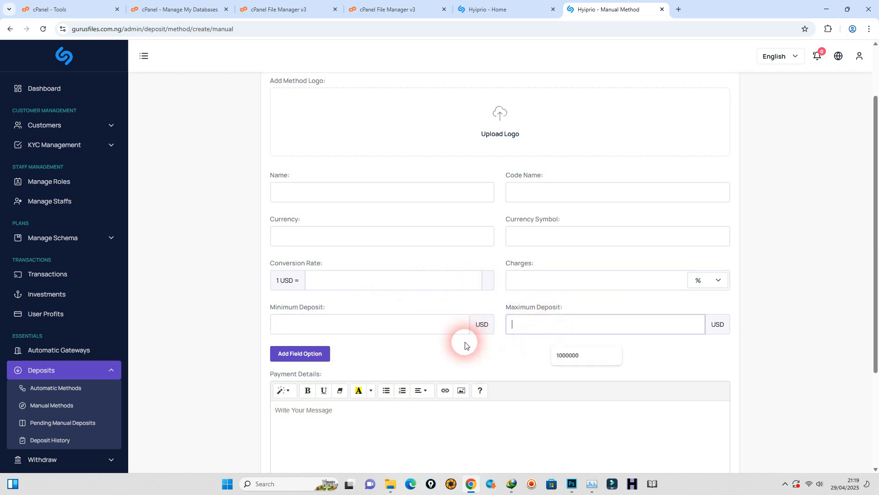
pyautogui.click(310, 211)
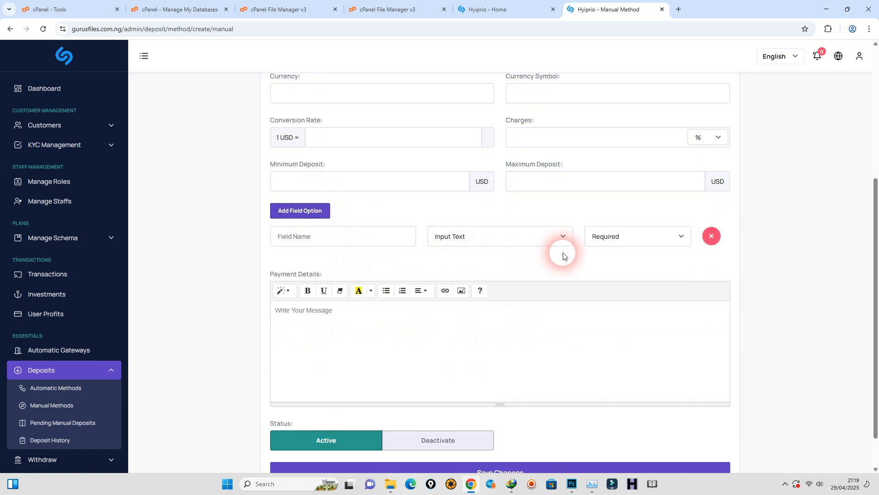
pyautogui.click(702, 241)
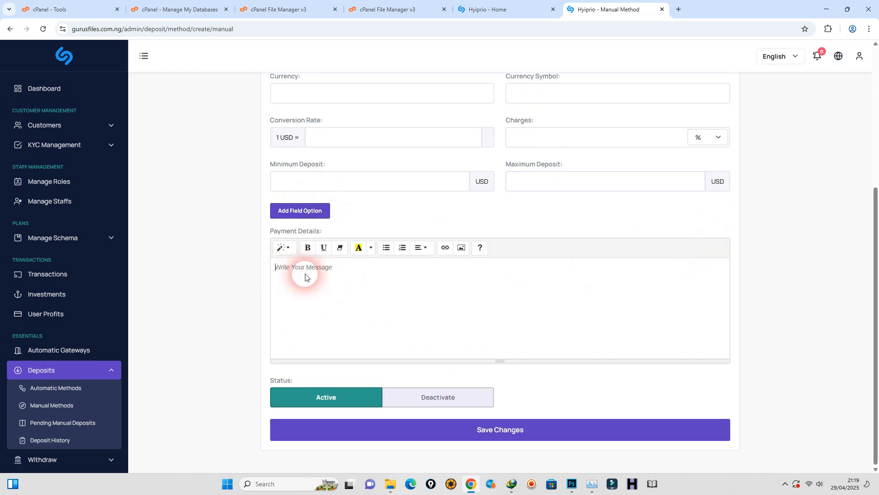
pyautogui.scroll(-6, 92, 311)
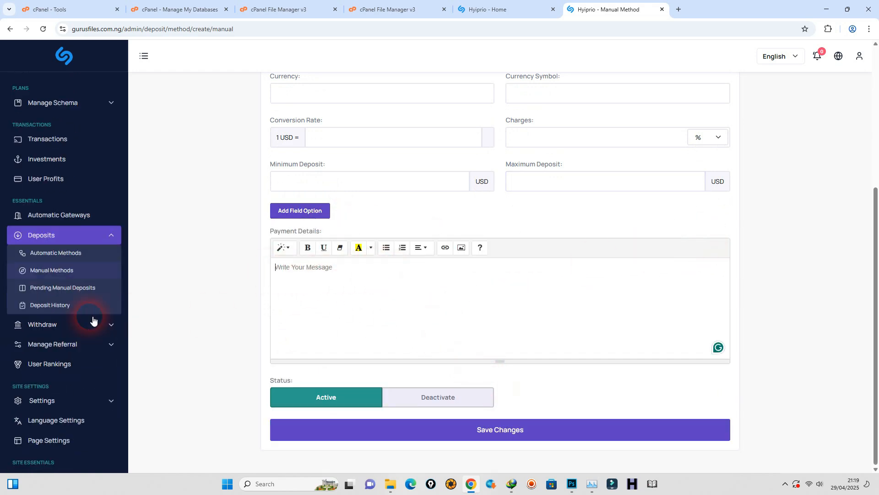
pyautogui.click(76, 194)
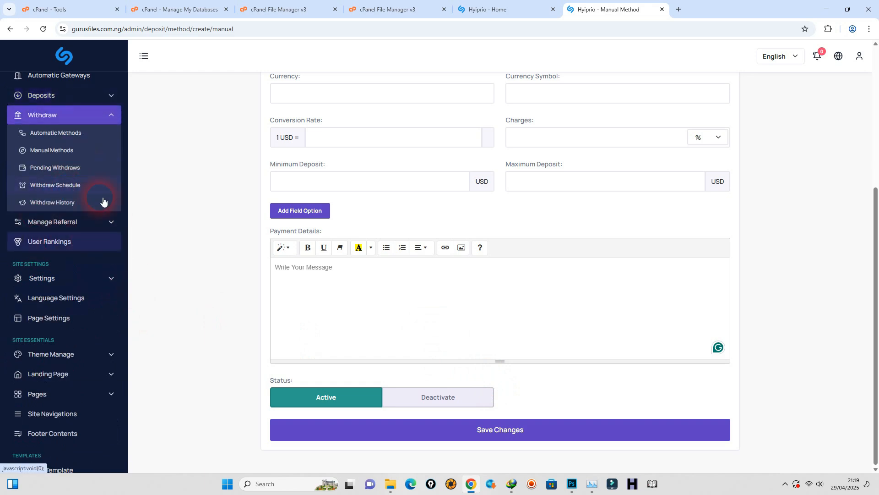
pyautogui.click(55, 168)
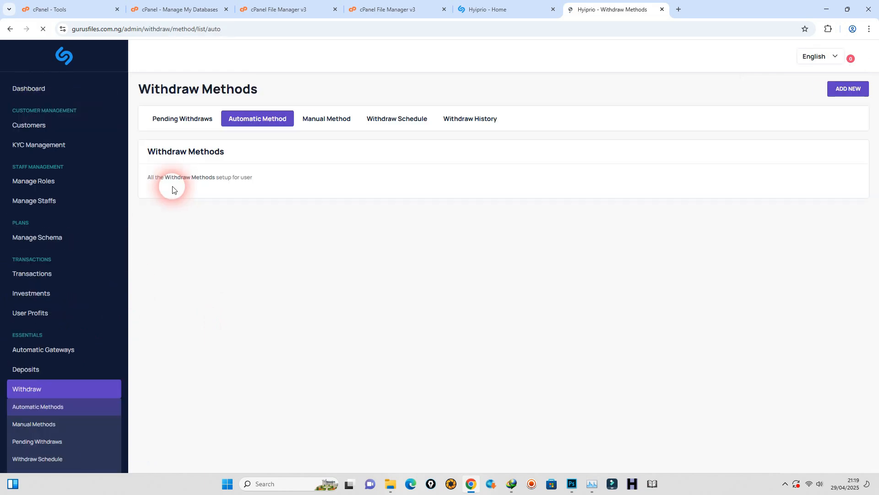
# Start a new withdraw method using Flutterwave as the automatic gateway with USD currency.
pyautogui.click(845, 88)
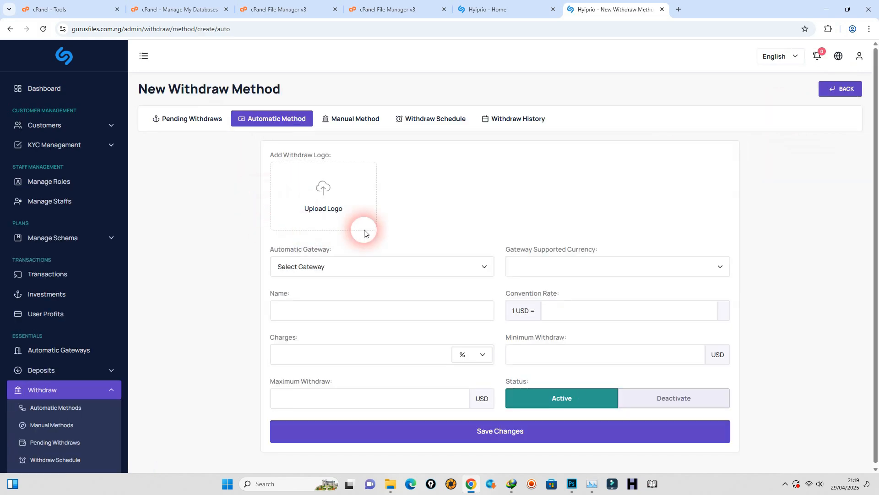
pyautogui.scroll(-2, 69, 287)
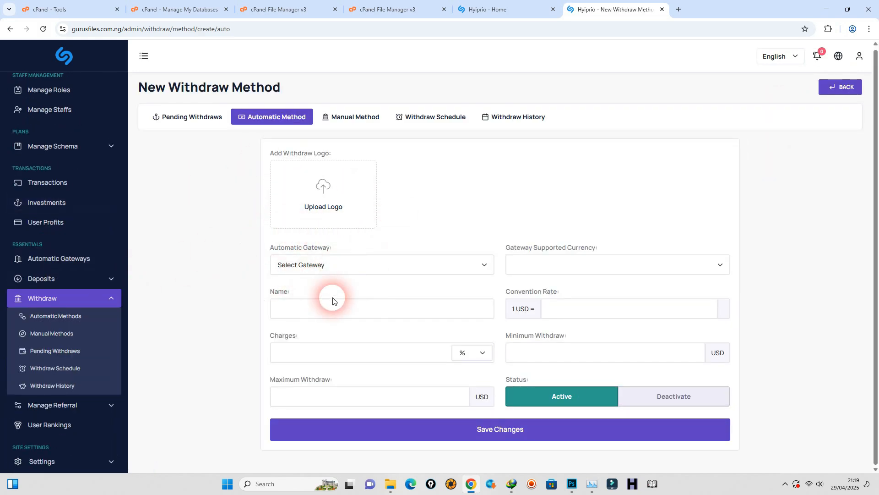
pyautogui.click(336, 265)
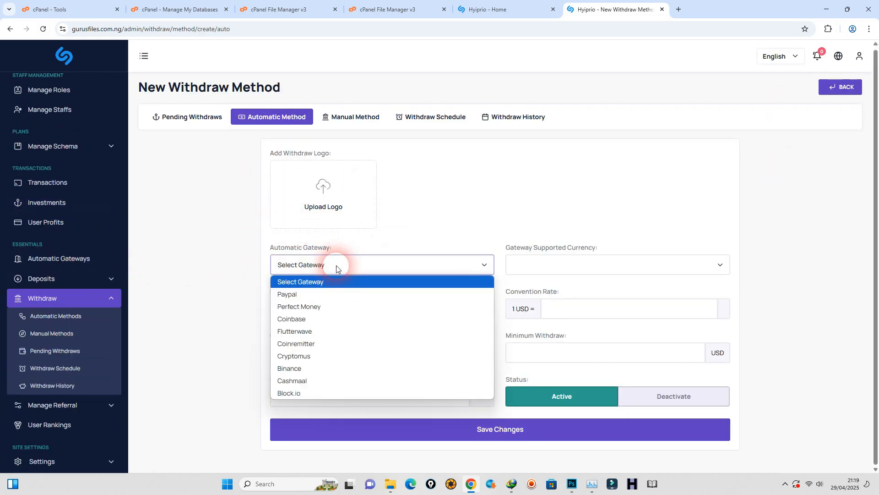
pyautogui.click(316, 336)
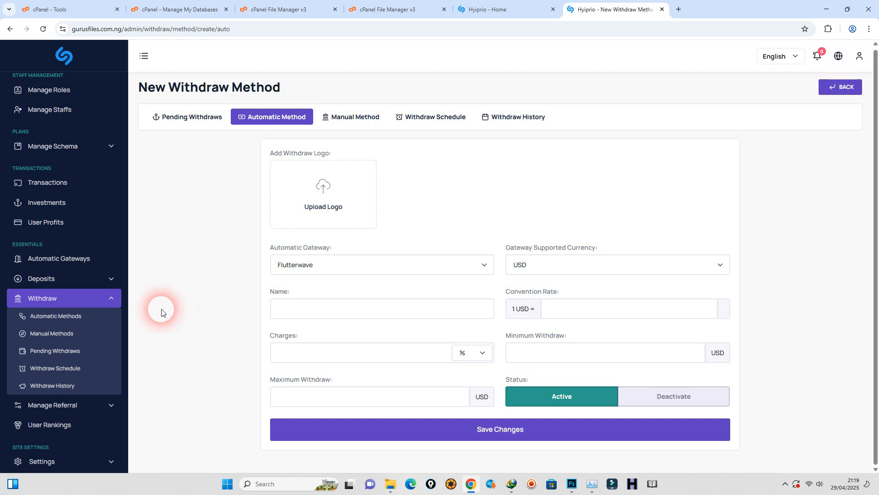
pyautogui.scroll(-2, 68, 359)
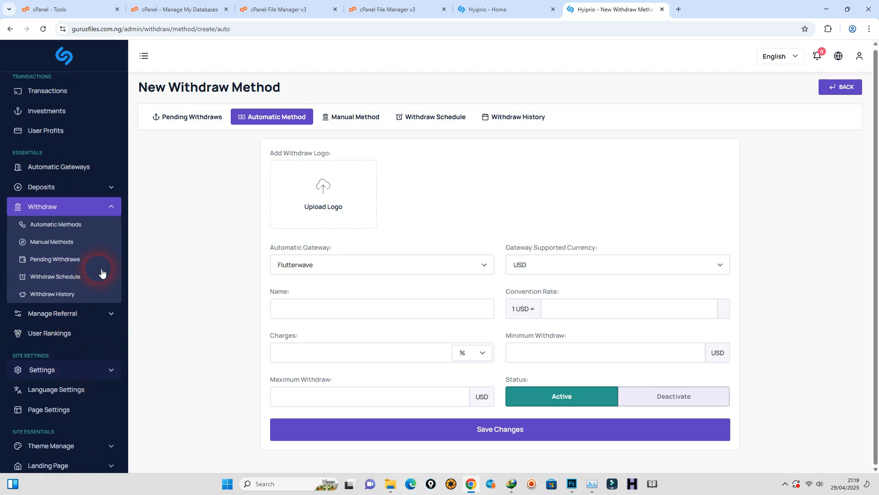
pyautogui.click(78, 313)
# Show the Multi Level Referrals page: Deposit 2/5/10%, Investment 3/6/10%, Profit 4/8/12%.
pyautogui.click(64, 248)
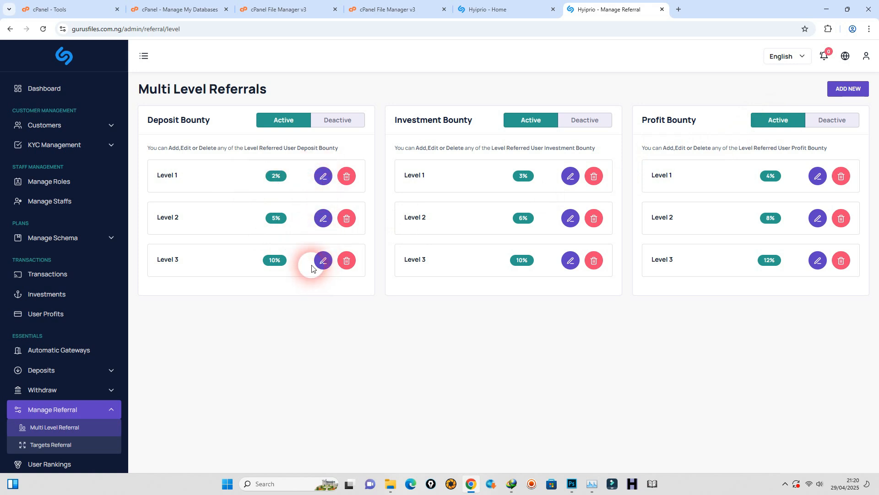
pyautogui.scroll(-4, 61, 362)
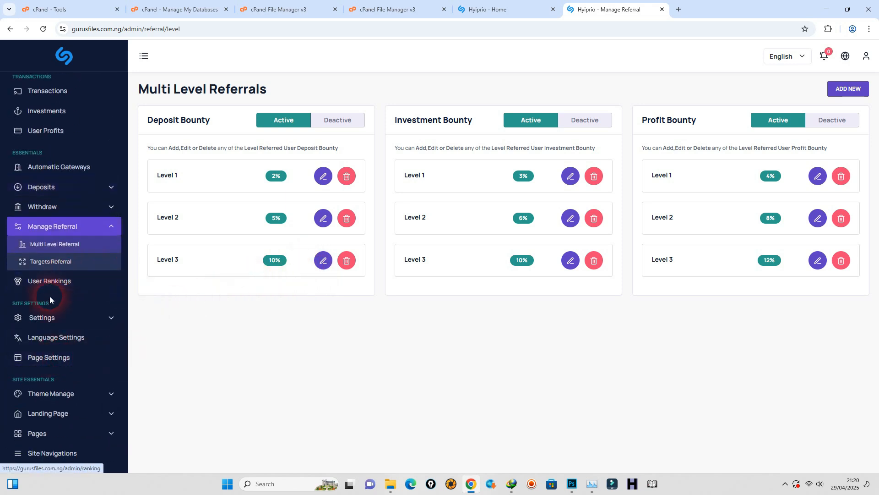
# Open User Rankings and check the Minimum Earning column, including the Hyip Member value.
pyautogui.click(54, 281)
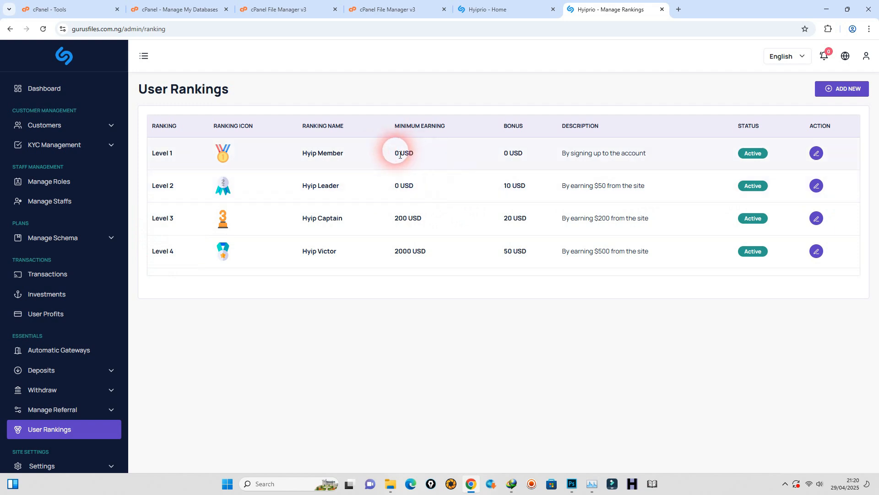
pyautogui.moveTo(394, 154); pyautogui.dragTo(420, 155)
pyautogui.click(396, 124)
pyautogui.moveTo(394, 126); pyautogui.dragTo(481, 132)
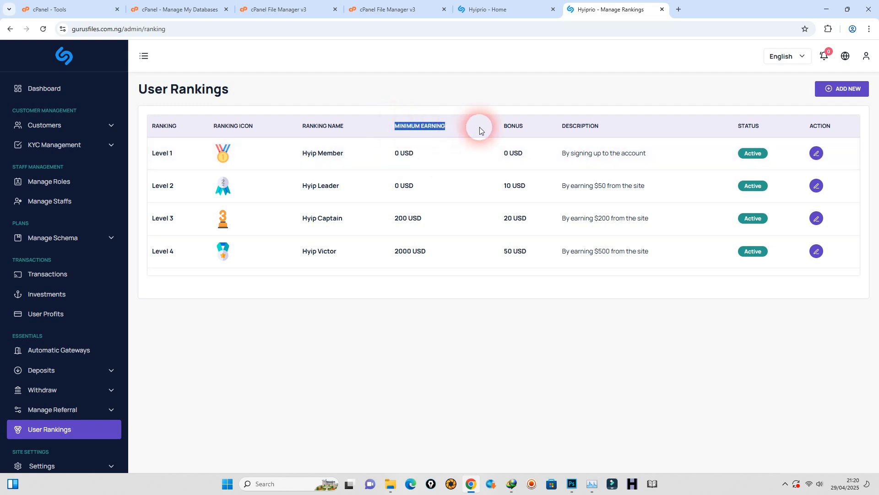
pyautogui.click(455, 130)
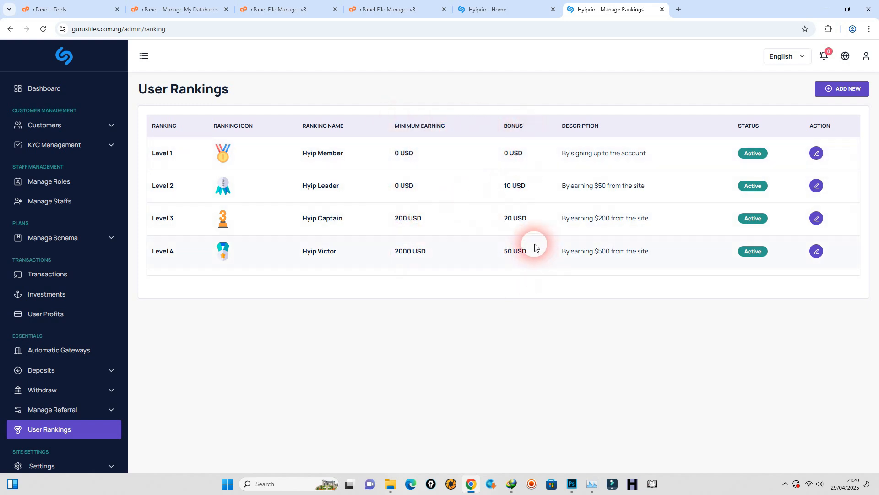
pyautogui.scroll(-7, 87, 298)
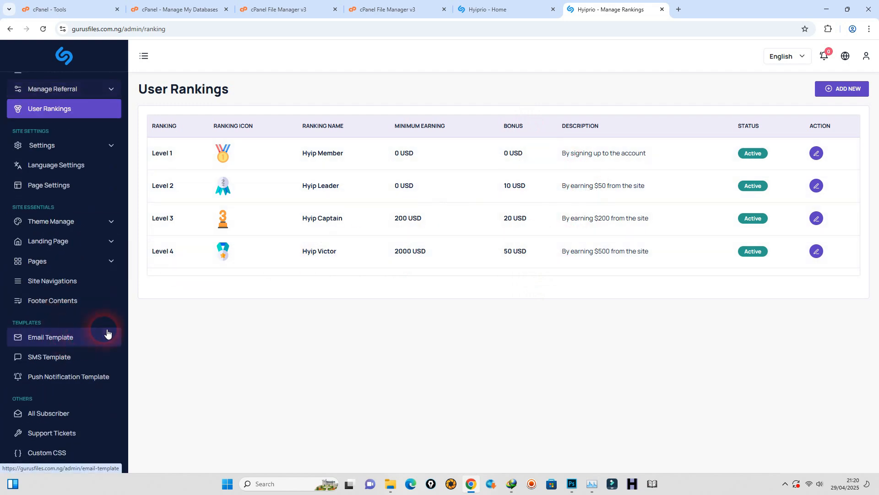
pyautogui.click(45, 146)
# On Site Settings, choose 3-1sasa11.png from Downloads as the Site Logo.
pyautogui.click(60, 166)
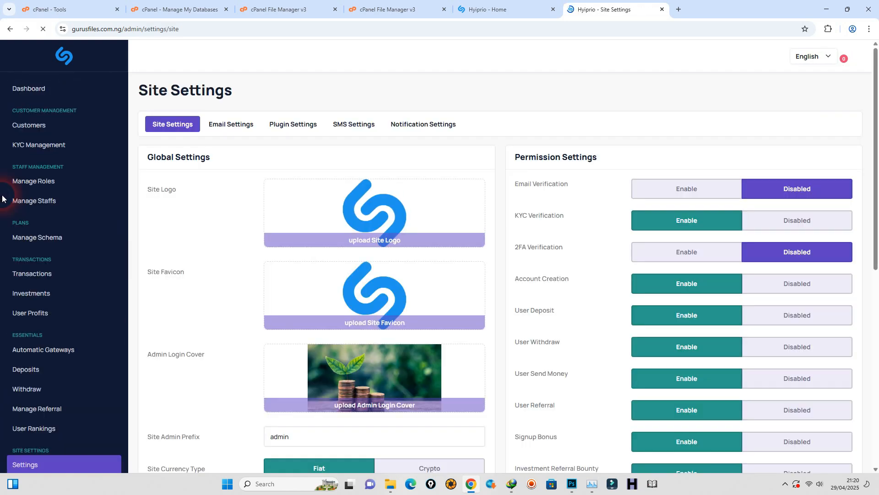
pyautogui.click(383, 223)
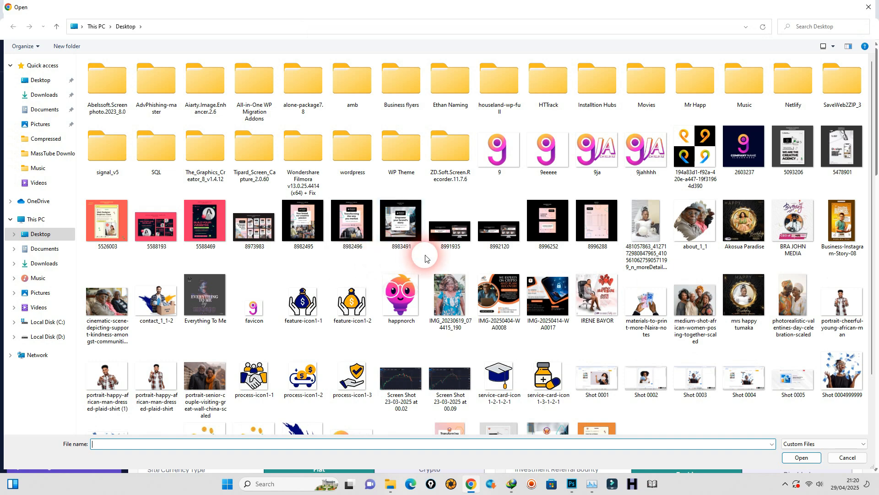
pyautogui.click(46, 95)
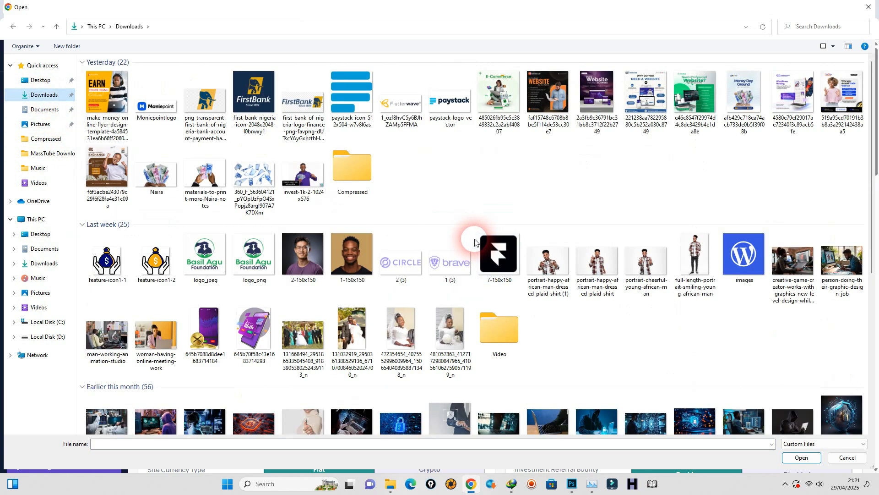
pyautogui.scroll(-6, 475, 243)
pyautogui.click(405, 336)
pyautogui.click(784, 459)
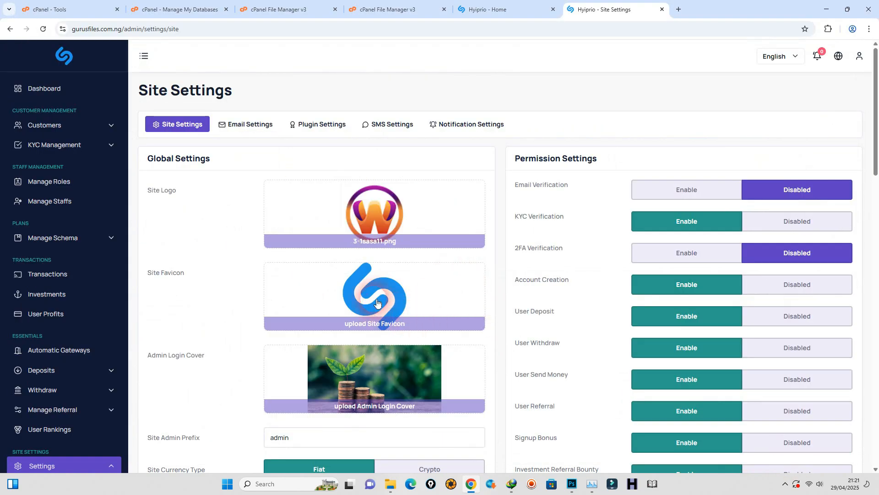
# Choose the same 3-1sasa11.png from Downloads as the Site Favicon.
pyautogui.click(322, 233)
pyautogui.click(55, 95)
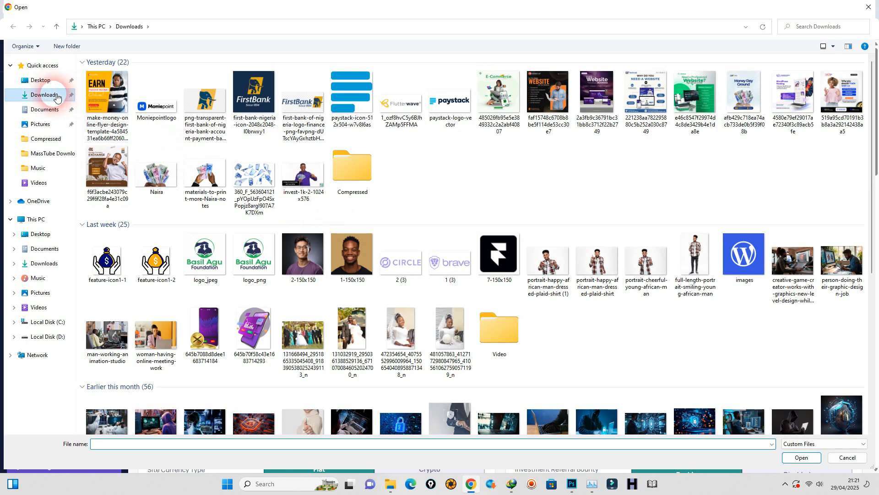
pyautogui.scroll(-5, 455, 222)
pyautogui.click(401, 329)
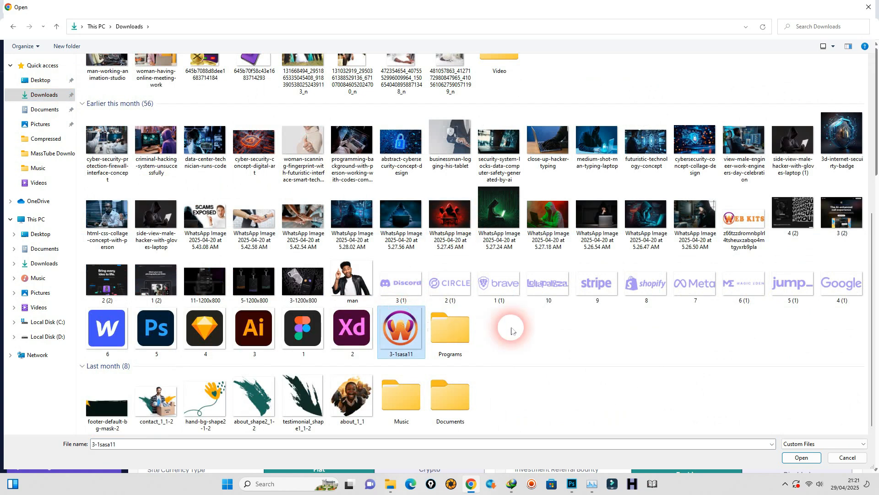
pyautogui.click(798, 457)
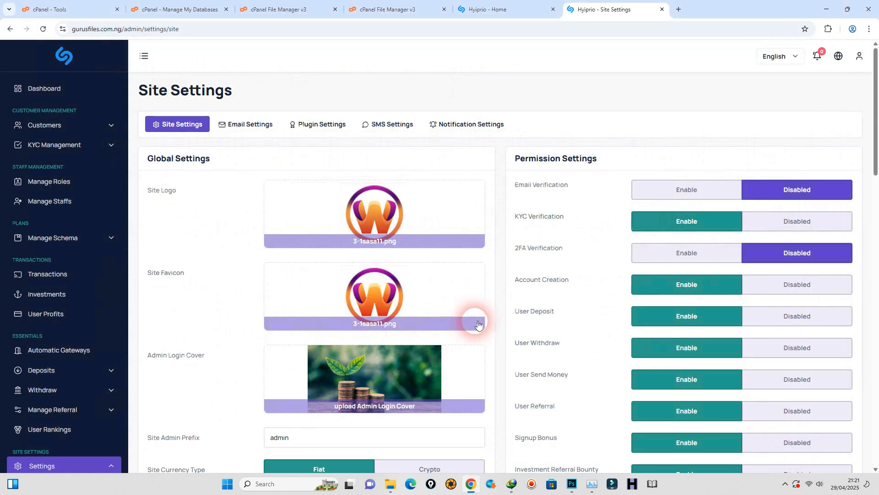
pyautogui.scroll(-4, 488, 323)
# Keep the currency type as Fiat and set Site Currency to Nigerian Naira (NGN).
pyautogui.moveTo(291, 251); pyautogui.dragTo(238, 261)
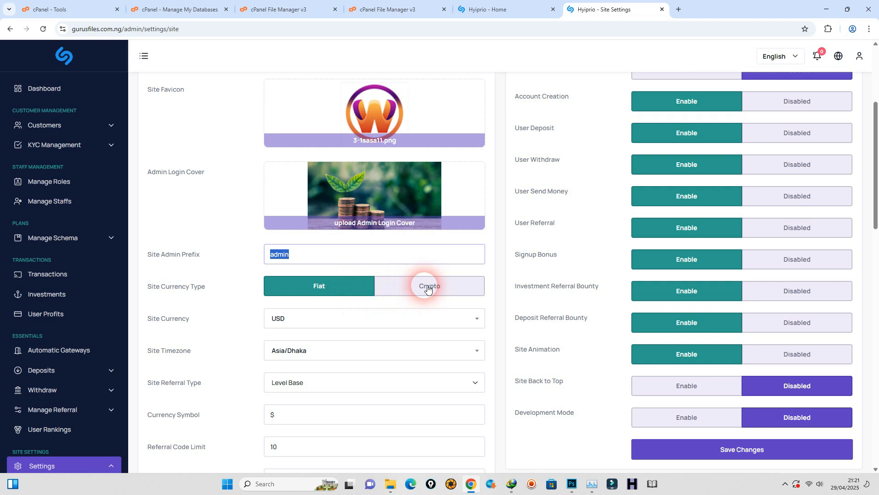
pyautogui.click(403, 290)
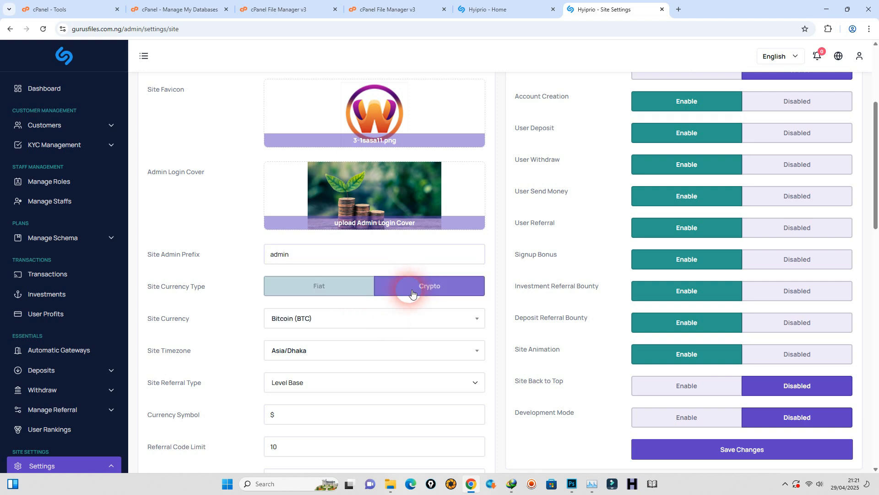
pyautogui.click(383, 321)
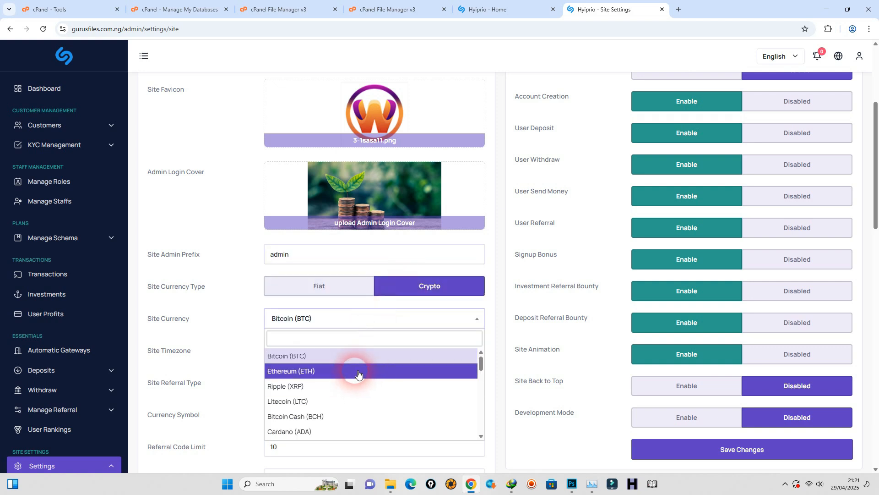
pyautogui.scroll(-8, 329, 376)
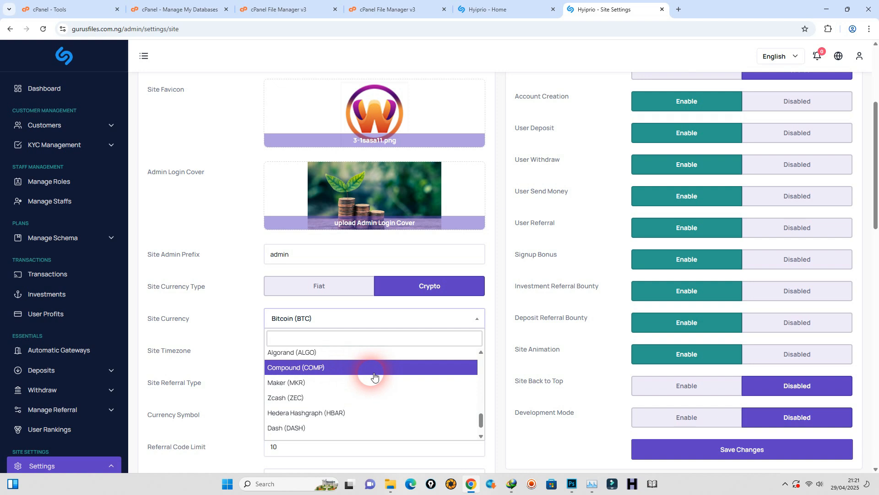
pyautogui.click(315, 288)
pyautogui.click(313, 319)
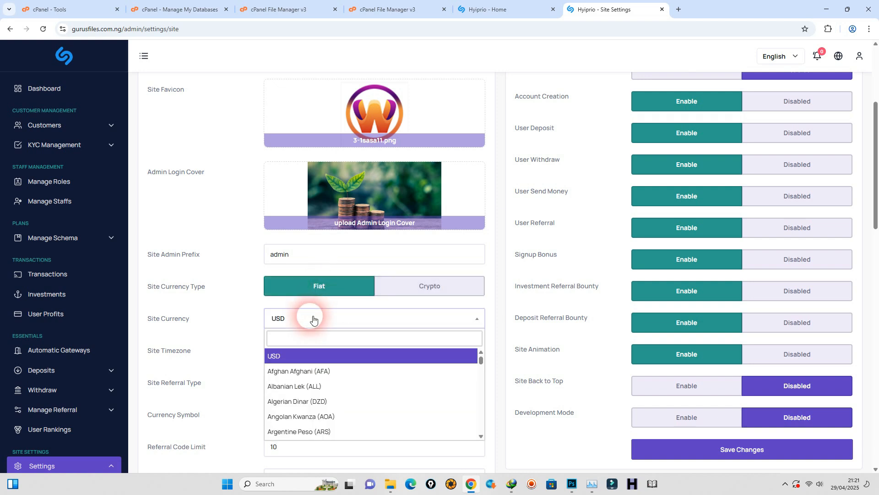
pyautogui.scroll(-15, 315, 369)
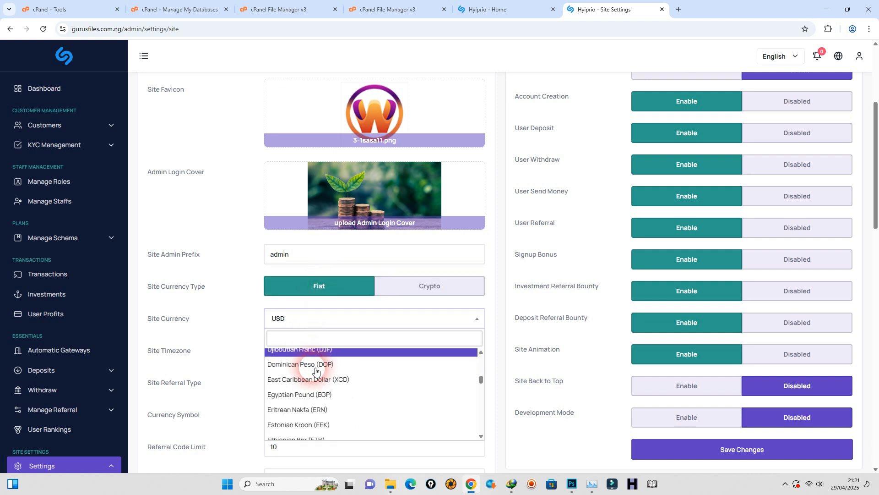
pyautogui.scroll(-15, 315, 371)
pyautogui.scroll(-5, 315, 371)
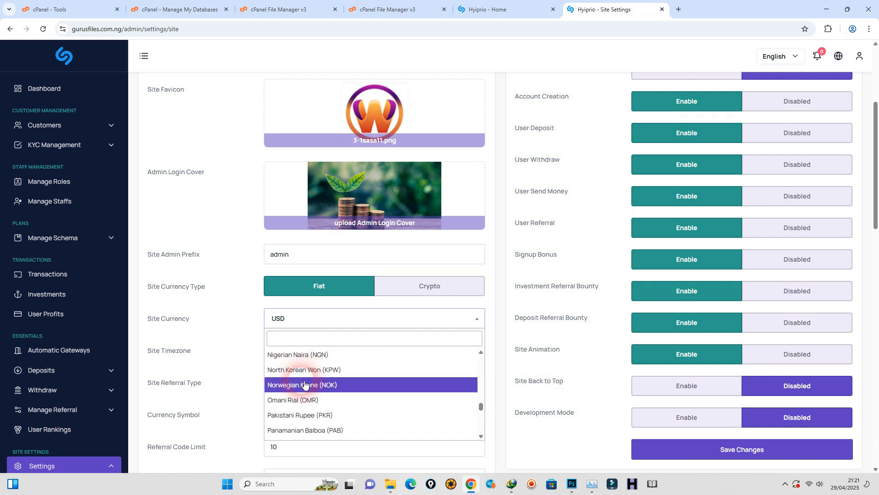
pyautogui.click(303, 355)
# Search 'afr' and set Site Timezone to Western African Time (Africa/Lagos).
pyautogui.click(319, 358)
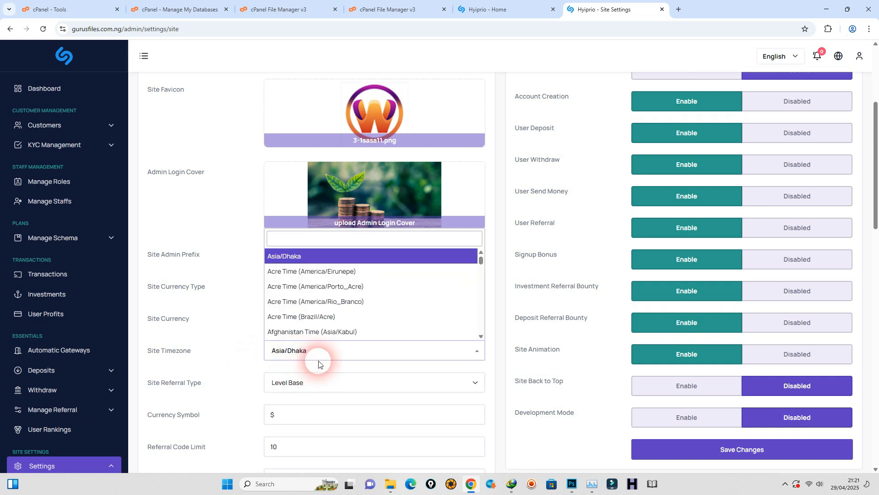
pyautogui.scroll(-8, 364, 291)
pyautogui.scroll(-3, 366, 293)
pyautogui.click(323, 238)
pyautogui.write('african')
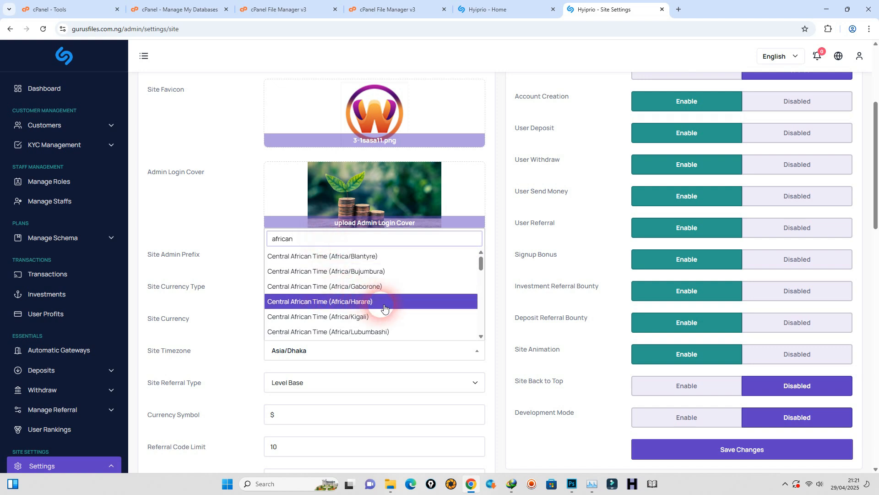
pyautogui.scroll(-1, 385, 306)
pyautogui.scroll(-3, 385, 308)
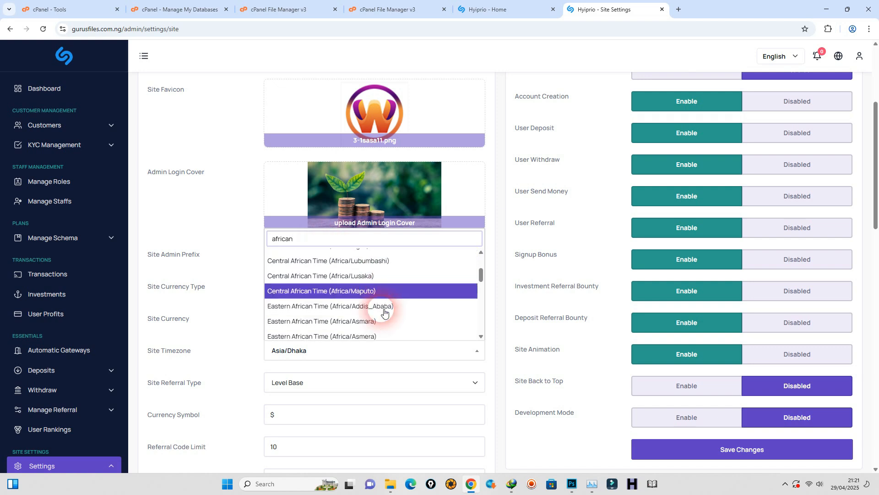
pyautogui.scroll(-2, 384, 312)
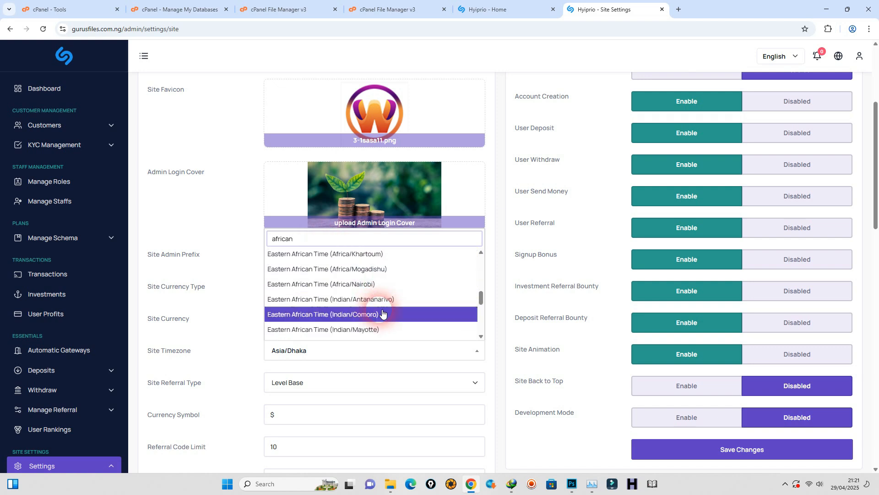
pyautogui.scroll(-4, 383, 313)
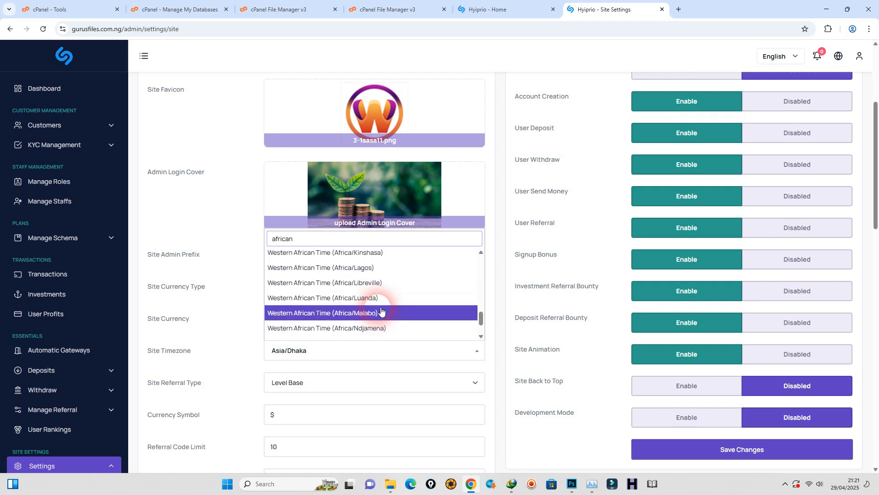
pyautogui.click(380, 270)
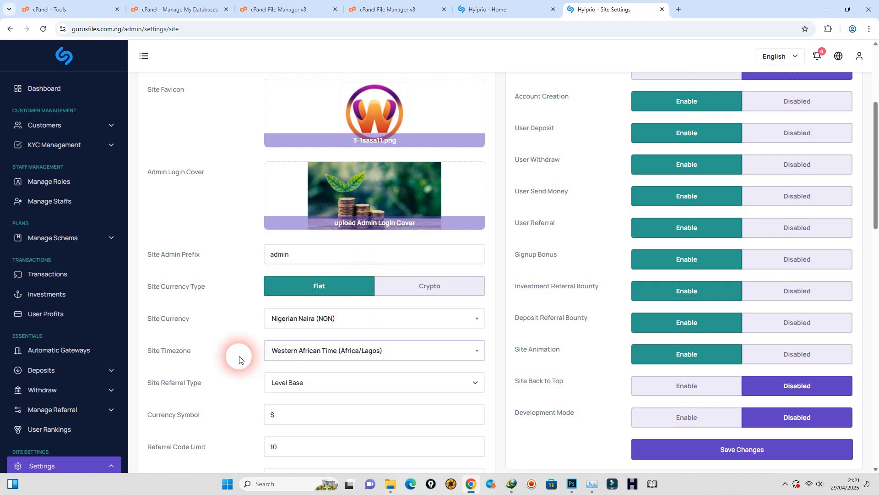
# Keep Level Base referral type, replace the $ currency symbol with ₦, keep referral limit 10.
pyautogui.scroll(-2, 239, 359)
pyautogui.click(295, 298)
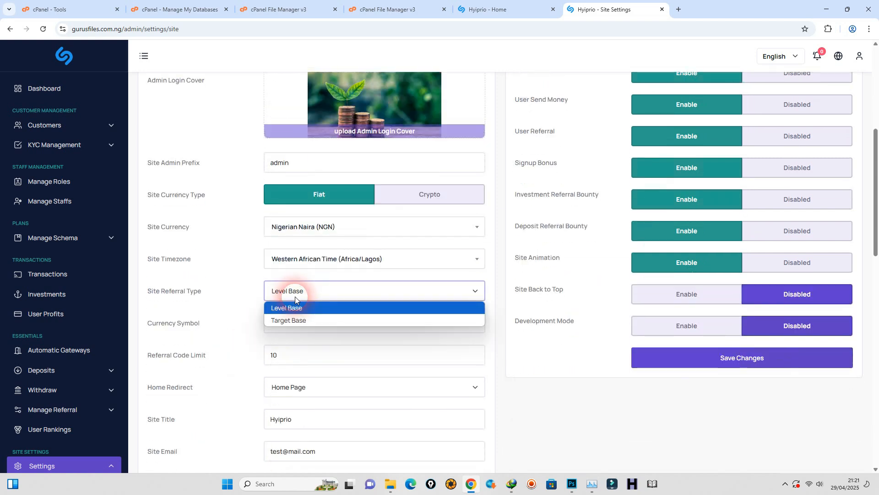
pyautogui.click(250, 303)
pyautogui.doubleClick(275, 323)
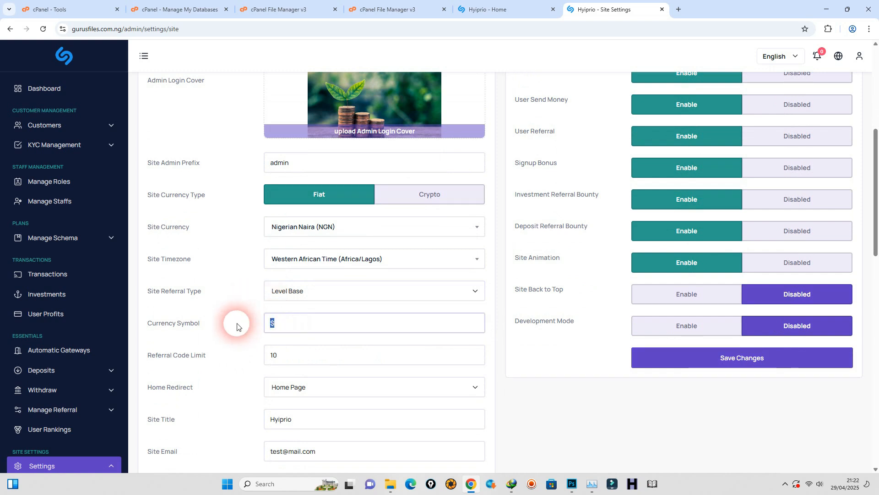
pyautogui.press('BackSpace')
pyautogui.click(298, 324)
pyautogui.click(315, 347)
pyautogui.moveTo(301, 354); pyautogui.dragTo(234, 359)
pyautogui.click(284, 360)
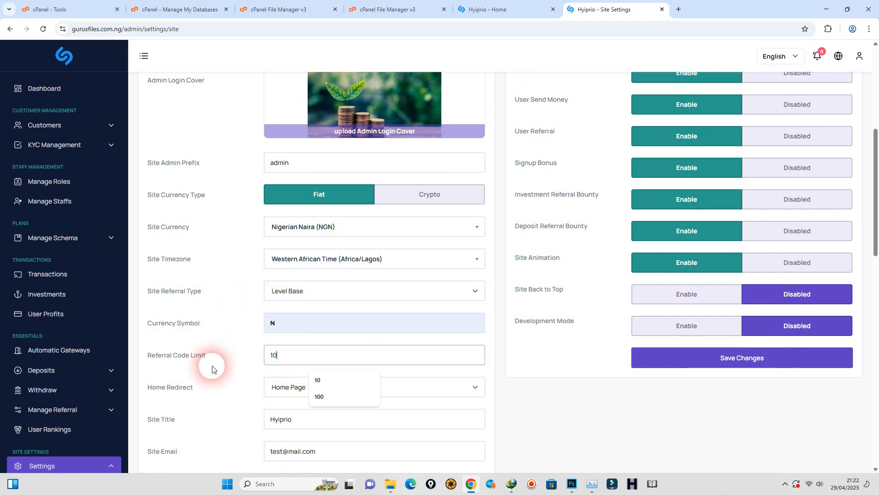
pyautogui.click(200, 361)
pyautogui.scroll(-3, 275, 367)
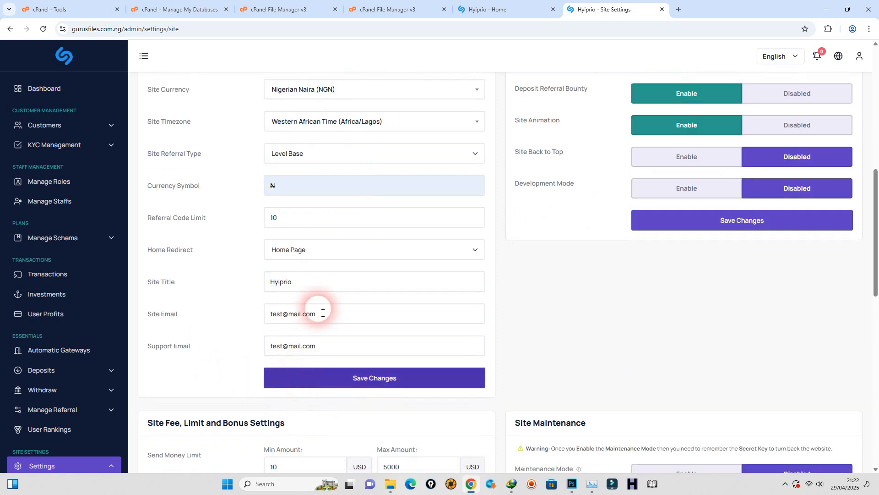
pyautogui.click(324, 250)
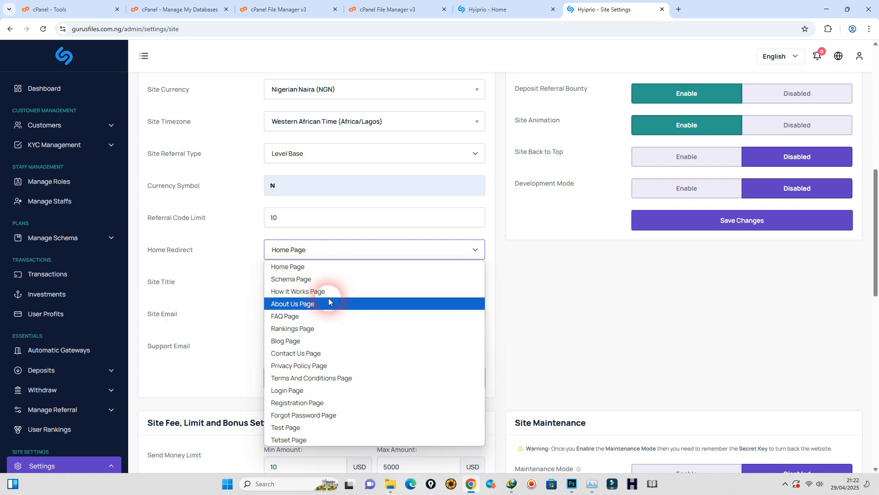
# Replace the 'Hyiprio' site title with 'gurusfiles' copied from the address bar and save changes.
pyautogui.click(212, 271)
pyautogui.moveTo(316, 287); pyautogui.dragTo(222, 285)
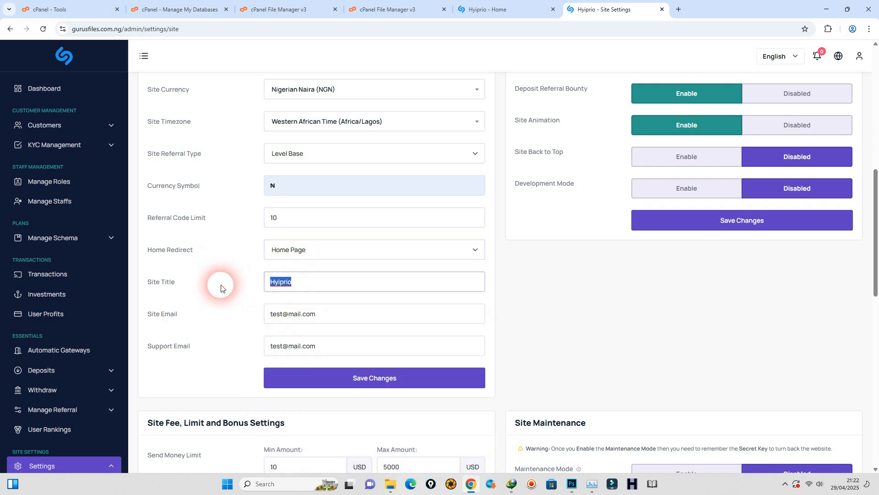
pyautogui.click(97, 31)
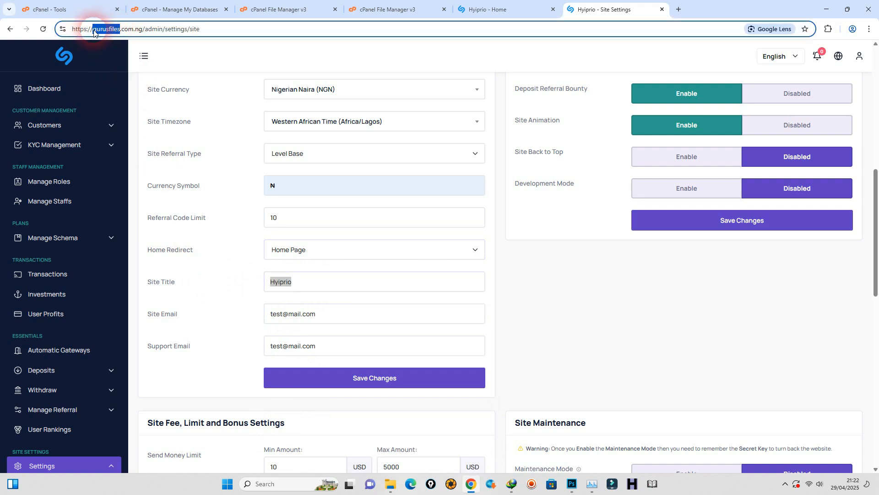
pyautogui.rightClick(284, 278)
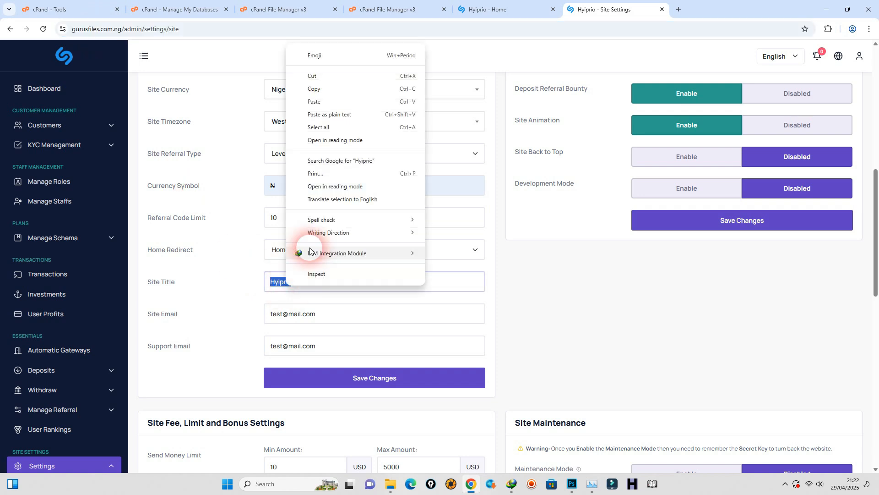
pyautogui.click(298, 93)
pyautogui.scroll(-3, 256, 229)
pyautogui.moveTo(334, 176); pyautogui.dragTo(235, 183)
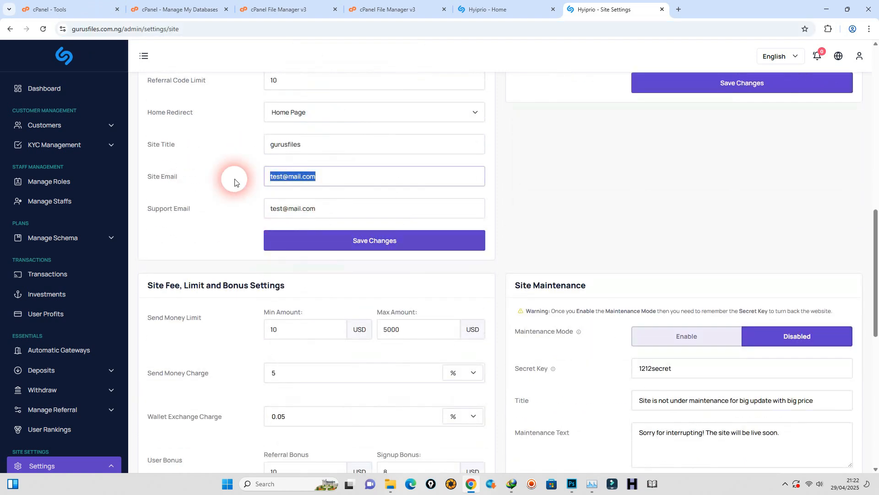
pyautogui.click(314, 200)
pyautogui.click(373, 239)
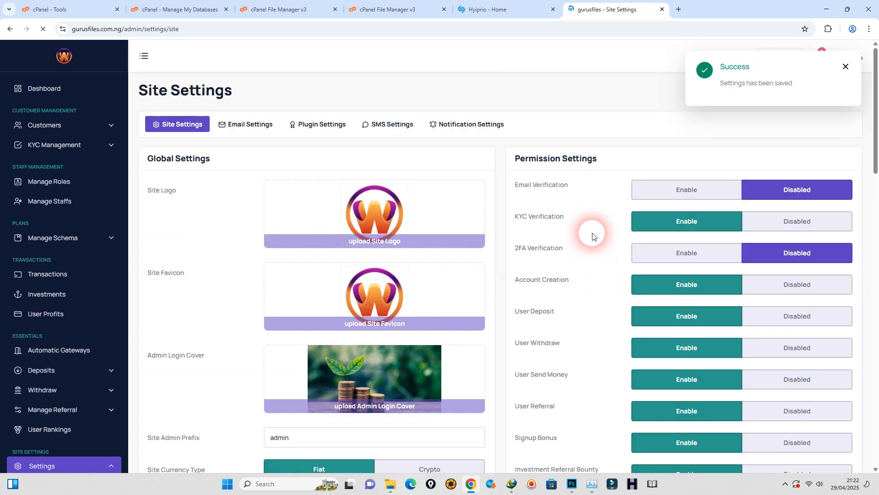
# Enable the site back-to-top feature and save the permission settings.
pyautogui.scroll(-2, 521, 208)
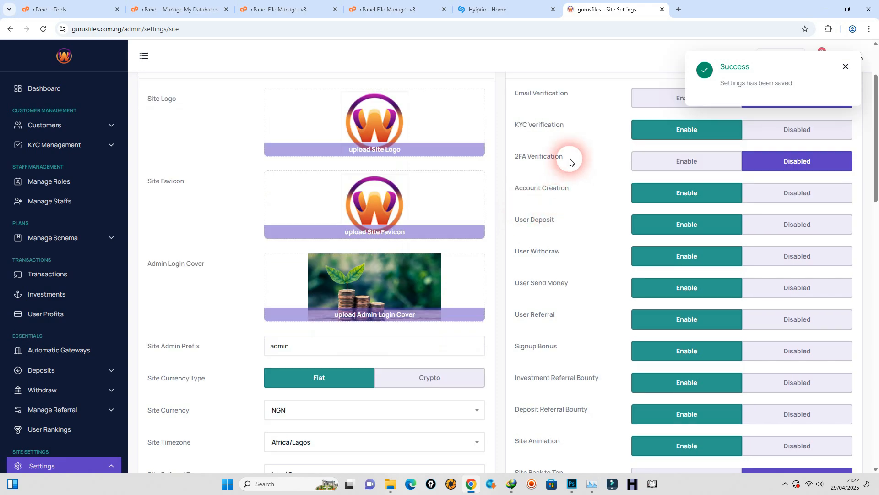
pyautogui.scroll(-3, 549, 170)
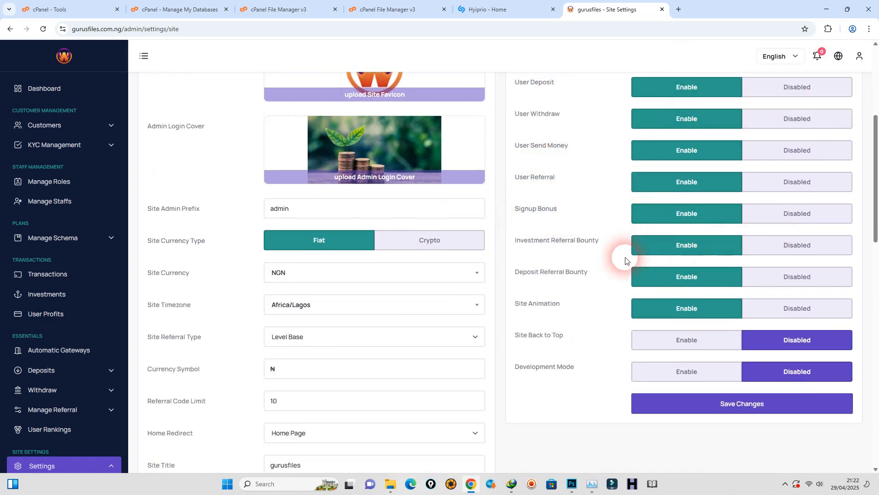
pyautogui.scroll(-2, 624, 261)
pyautogui.click(687, 248)
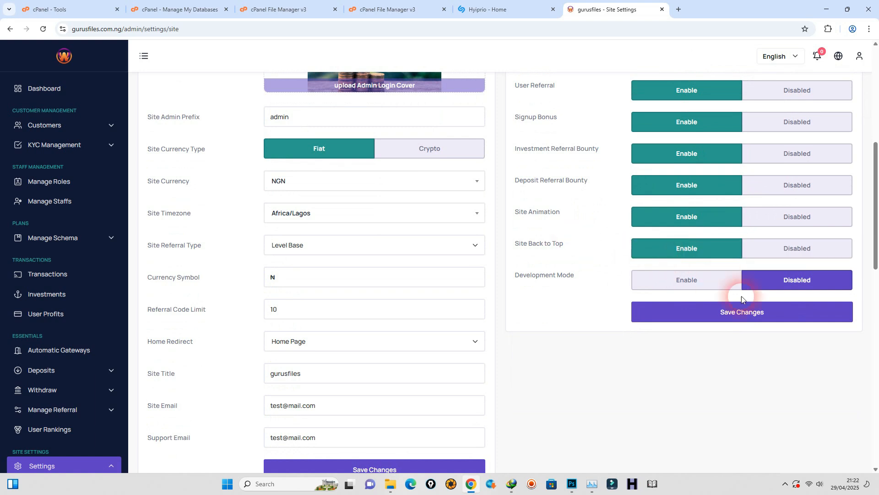
pyautogui.click(757, 311)
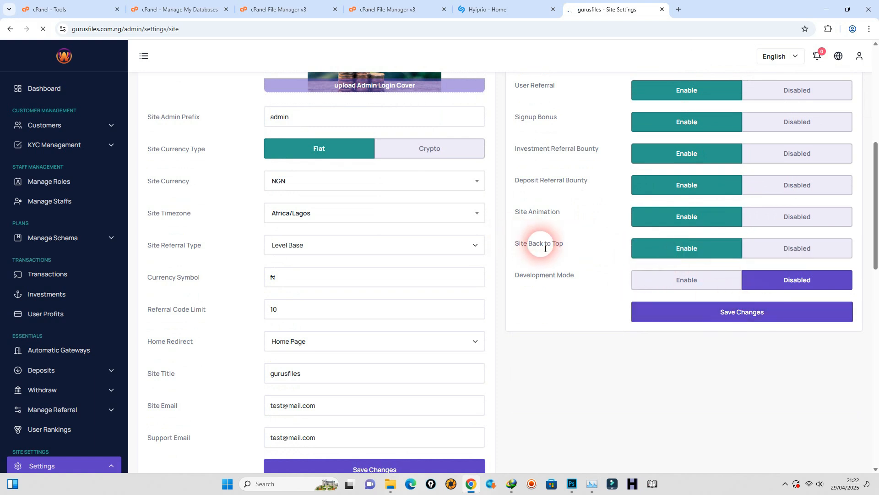
# Review send-money minimum and charge, keep wallet exchange charge in percent, and check the Signup Bonus.
pyautogui.scroll(-3, 536, 240)
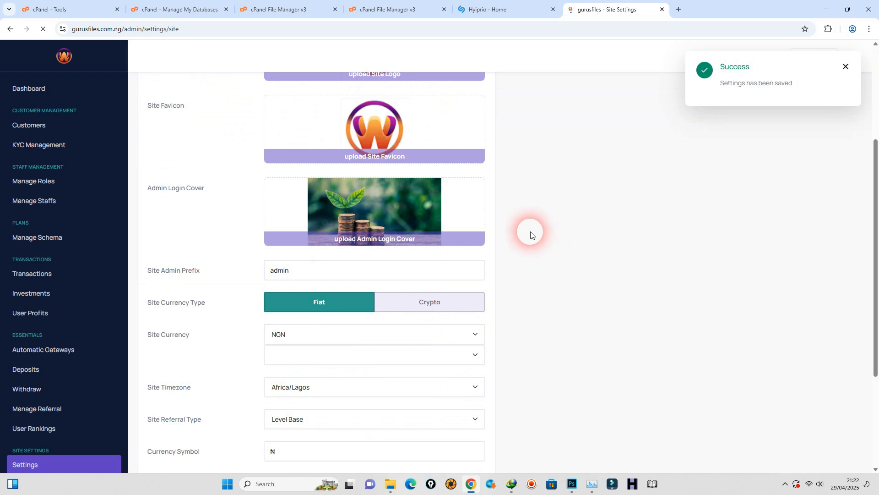
pyautogui.scroll(-10, 526, 231)
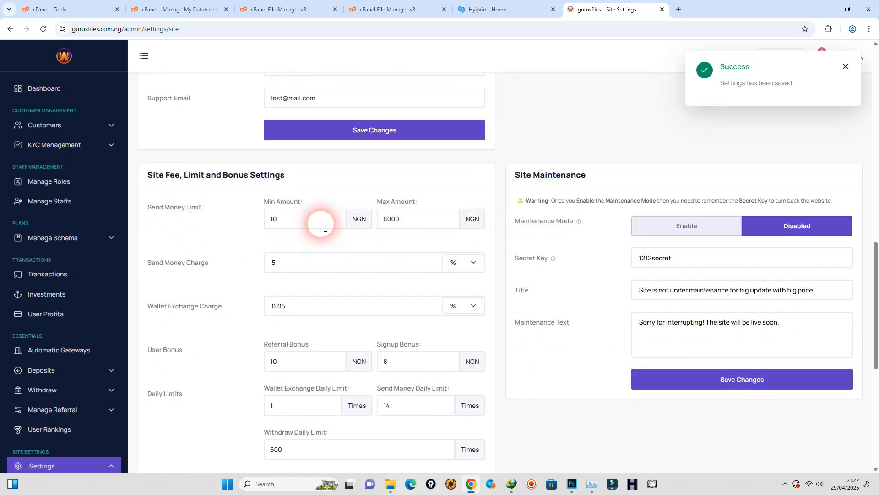
pyautogui.moveTo(325, 228); pyautogui.dragTo(237, 228)
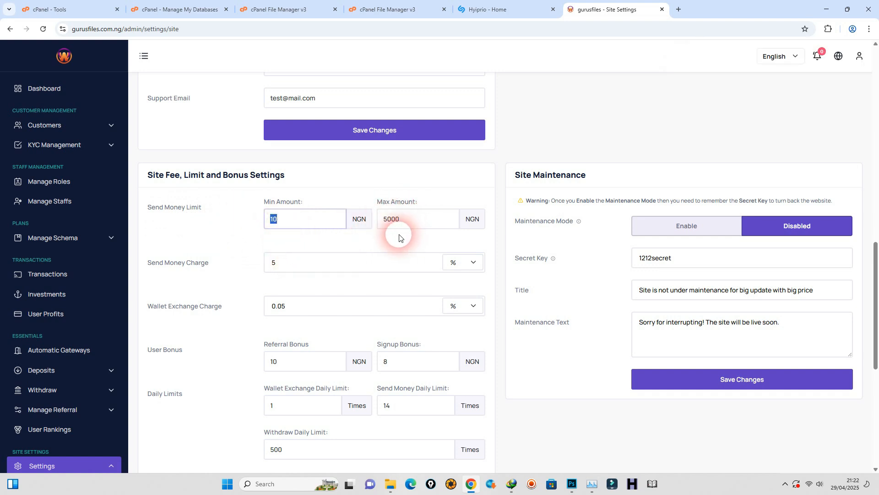
pyautogui.click(288, 262)
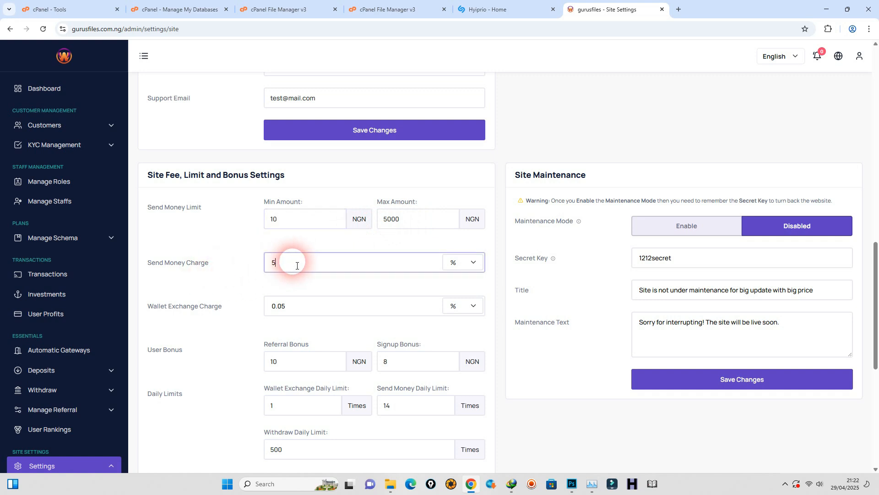
pyautogui.scroll(-1, 280, 289)
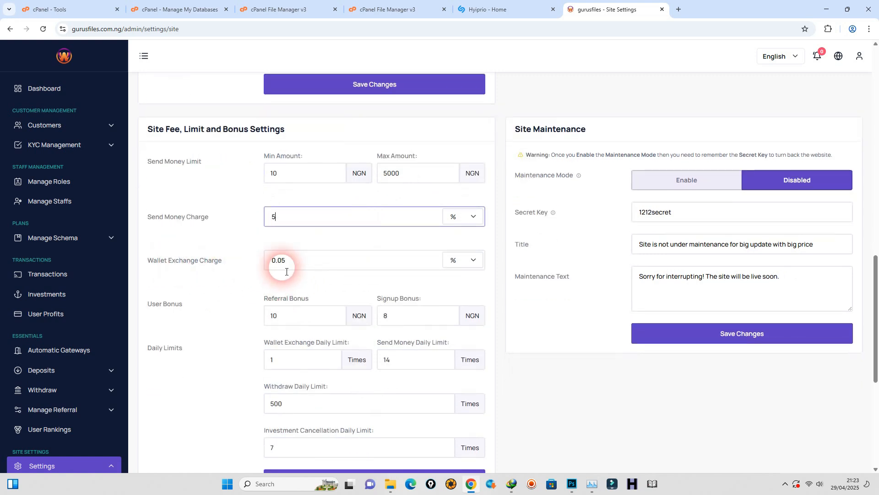
pyautogui.click(459, 262)
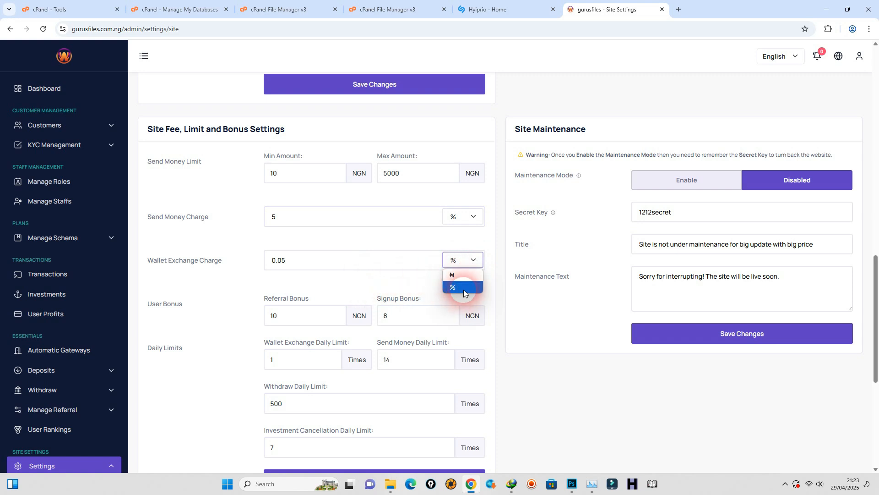
pyautogui.click(236, 303)
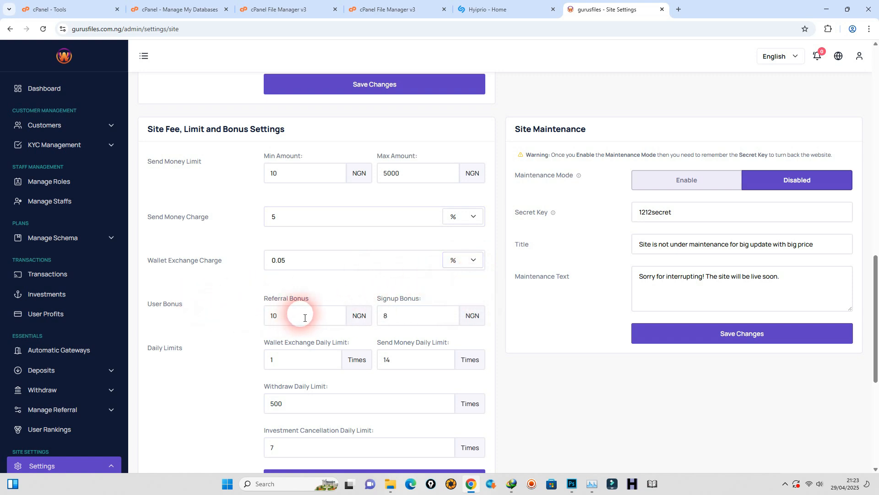
pyautogui.click(399, 315)
pyautogui.scroll(-3, 289, 339)
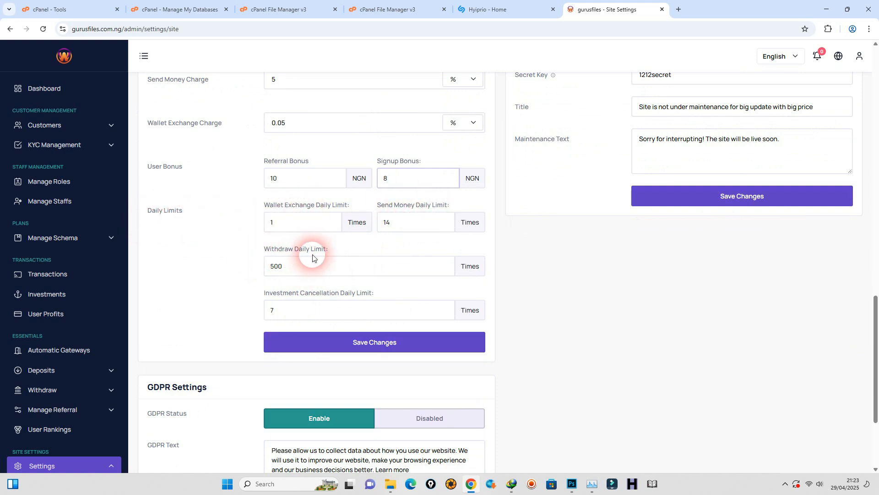
pyautogui.scroll(-2, 391, 269)
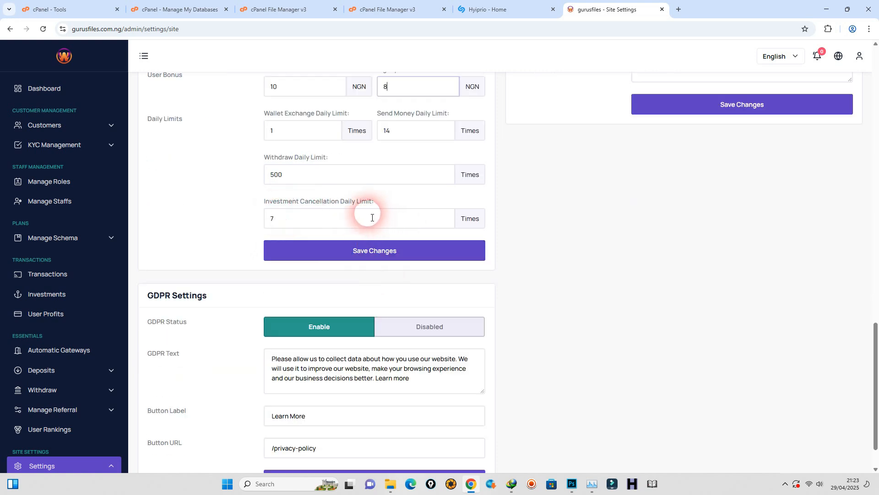
pyautogui.scroll(-1, 291, 271)
pyautogui.scroll(1, 294, 275)
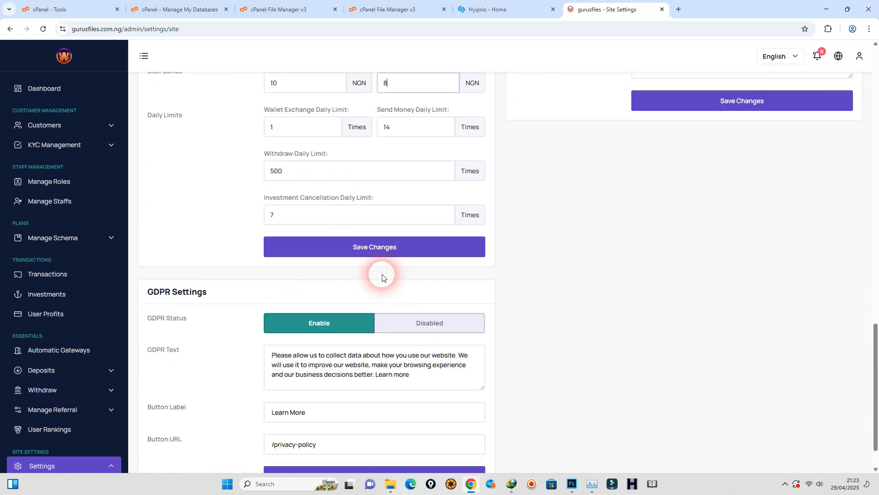
pyautogui.scroll(-7, 76, 344)
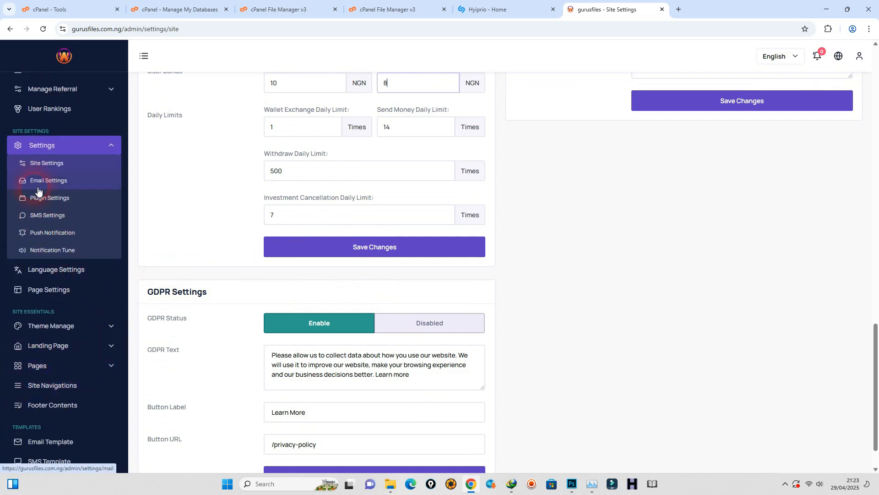
pyautogui.scroll(7, 202, 231)
# Browse Email Settings, then the third-party, SMS and push notification plugin tabs, returning to Email Settings.
pyautogui.scroll(15, 202, 232)
pyautogui.click(374, 127)
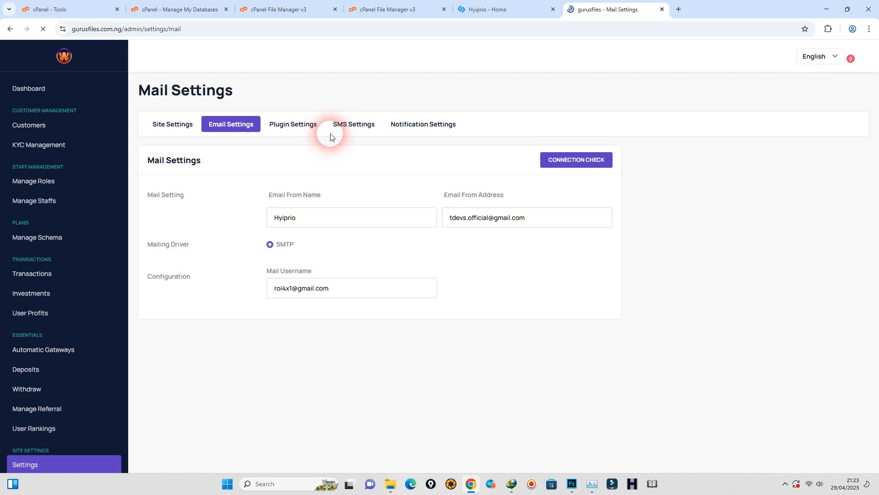
pyautogui.click(291, 212)
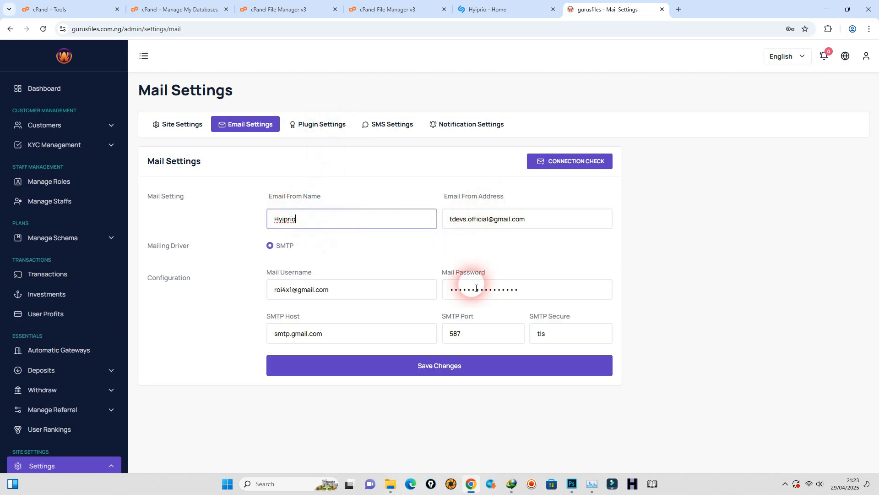
pyautogui.click(320, 130)
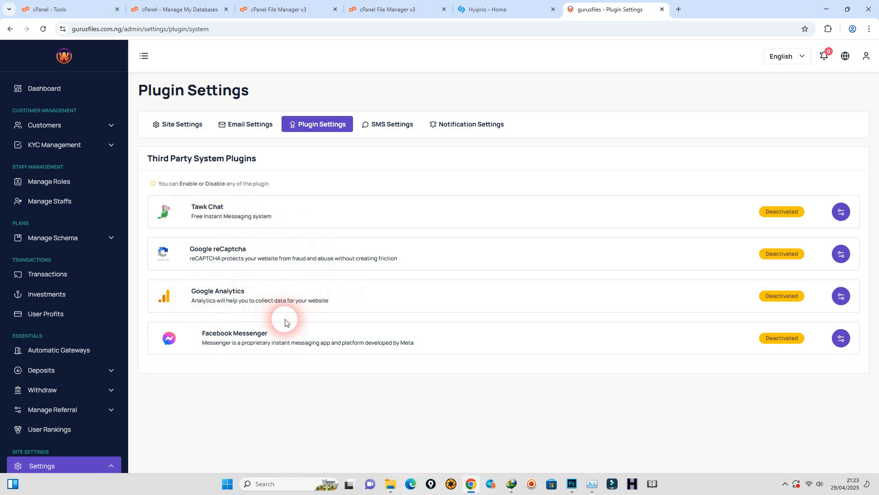
pyautogui.click(393, 123)
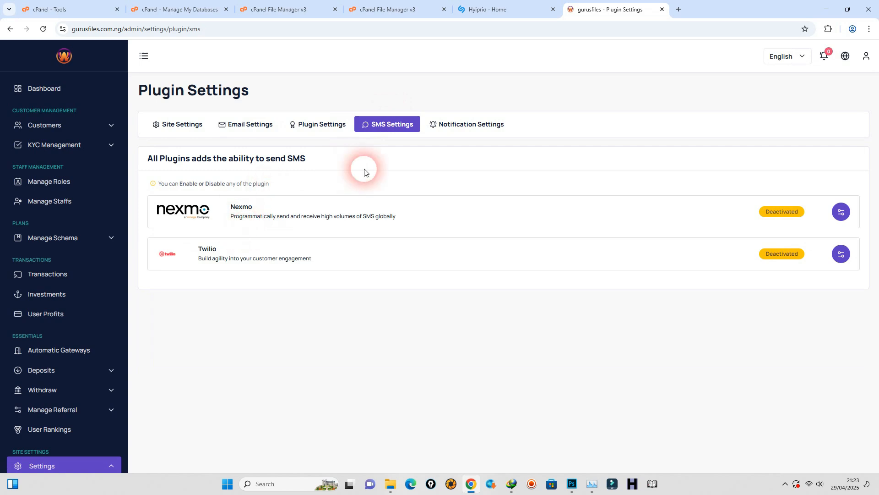
pyautogui.click(457, 127)
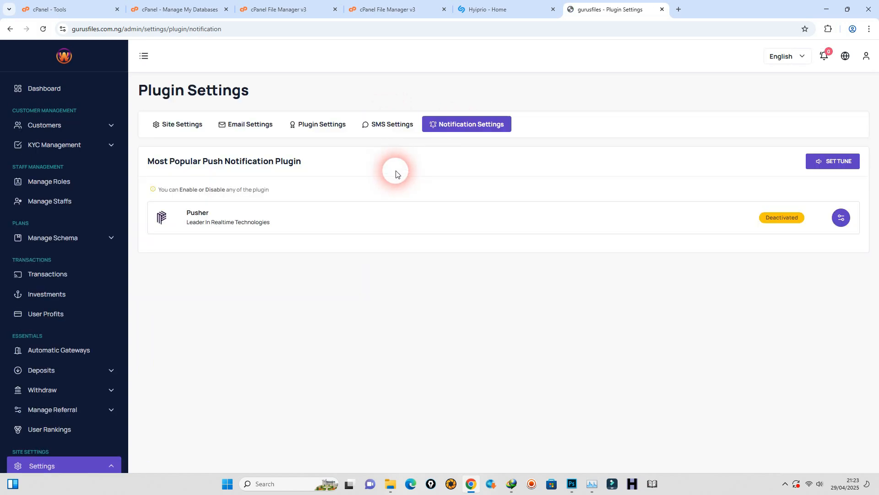
pyautogui.click(249, 123)
pyautogui.click(60, 9)
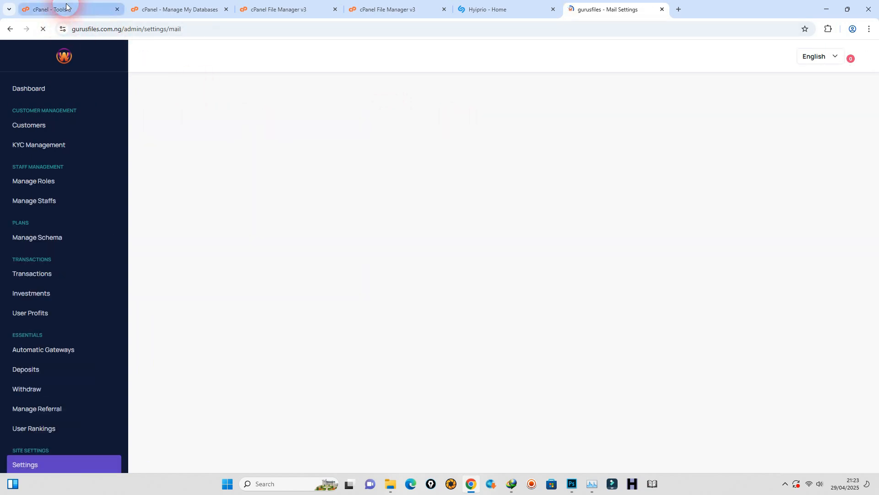
# Open cPanel's Email Accounts page in a new browser tab.
pyautogui.scroll(5, 218, 143)
pyautogui.rightClick(196, 157)
pyautogui.click(224, 168)
pyautogui.click(177, 9)
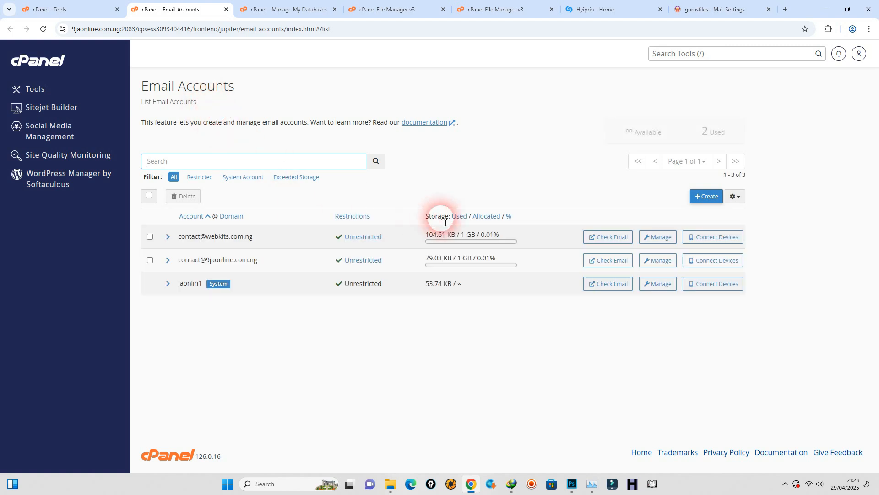
# Create the contact account on gurusfiles.com.ng with a password and open its webmail.
pyautogui.click(707, 196)
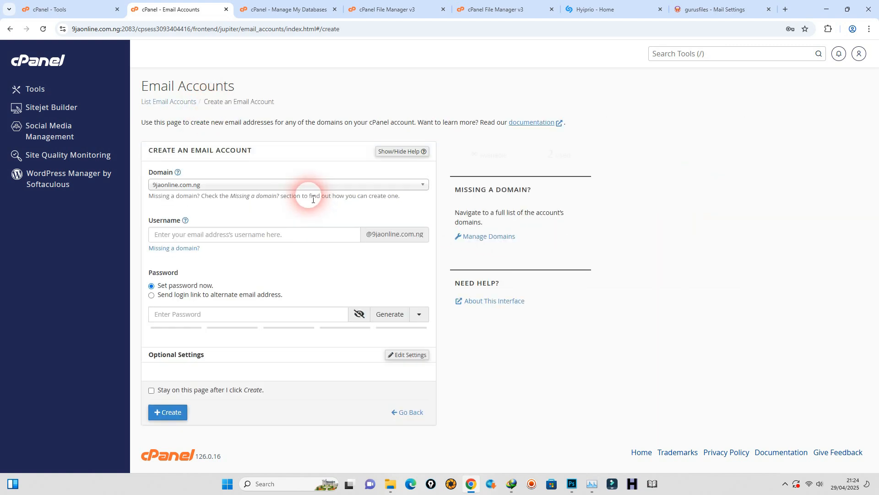
pyautogui.click(229, 184)
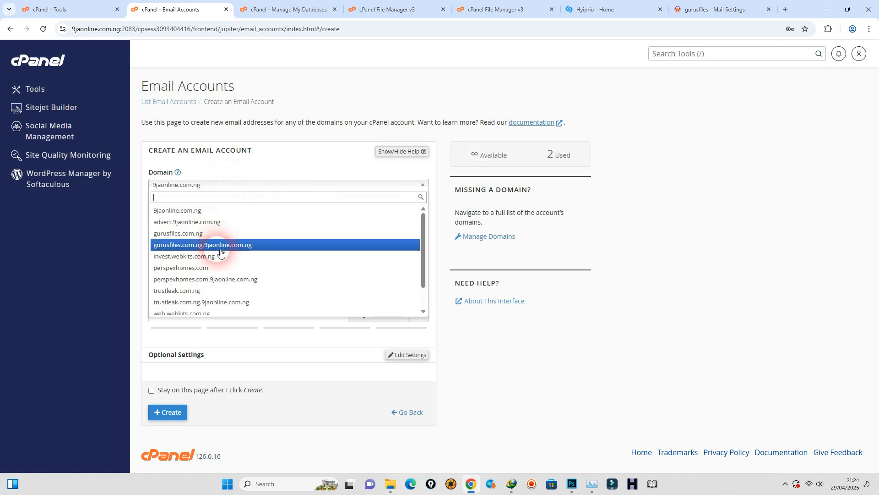
pyautogui.click(202, 232)
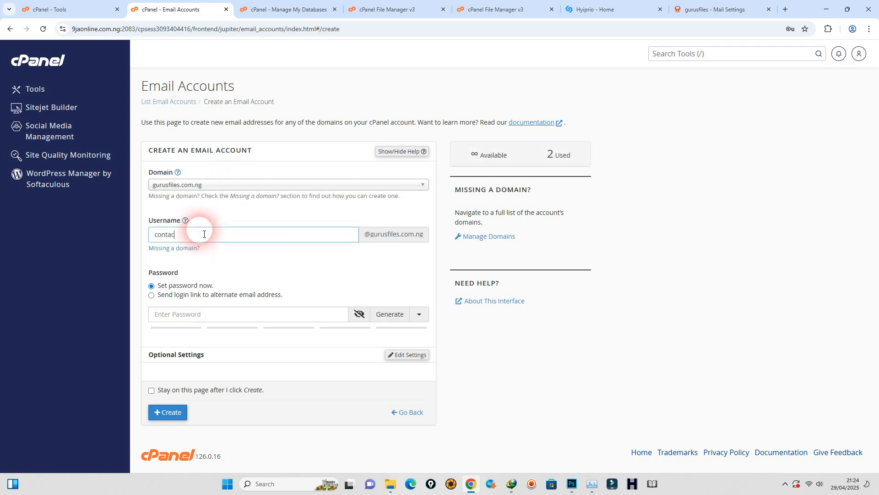
pyautogui.click(257, 318)
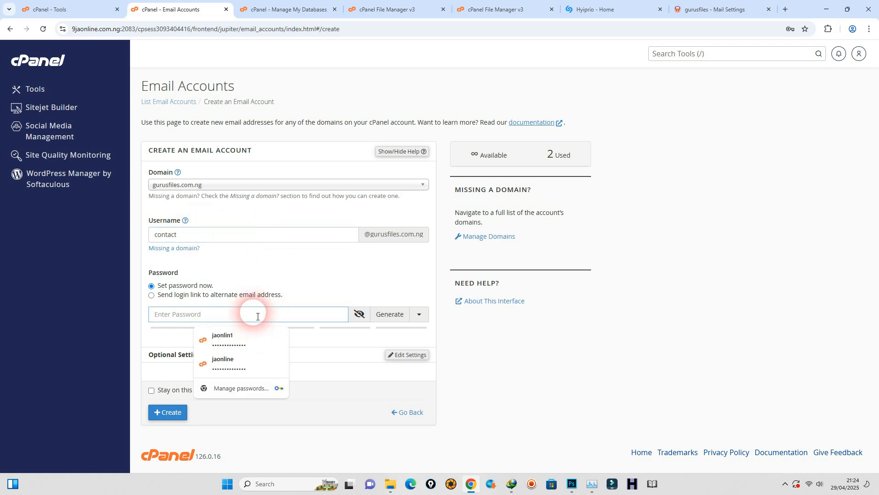
pyautogui.write('••••')
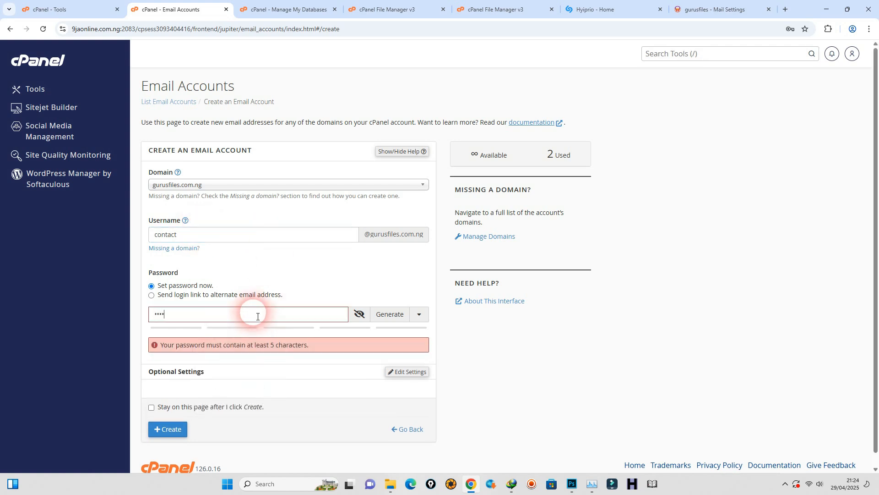
pyautogui.write('••')
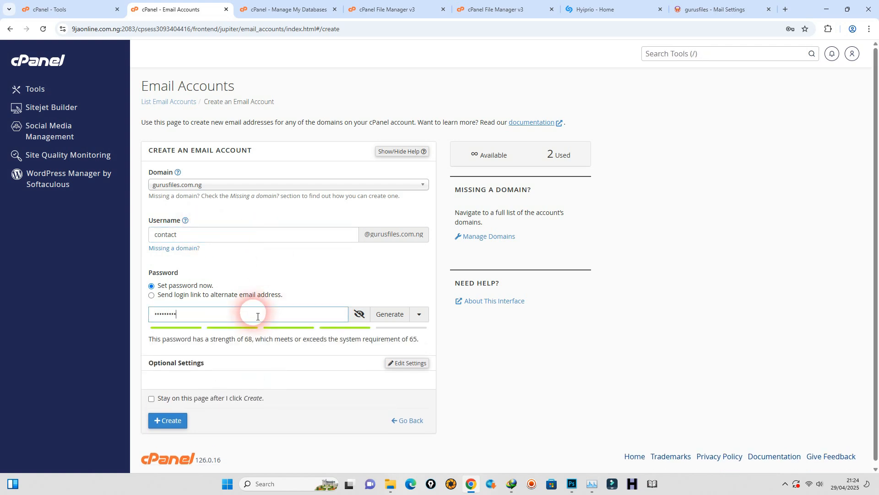
pyautogui.click(176, 421)
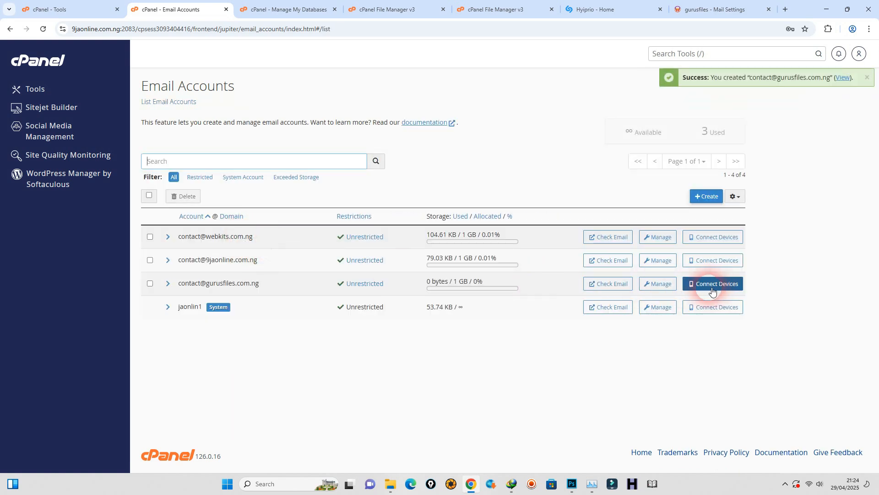
pyautogui.click(607, 284)
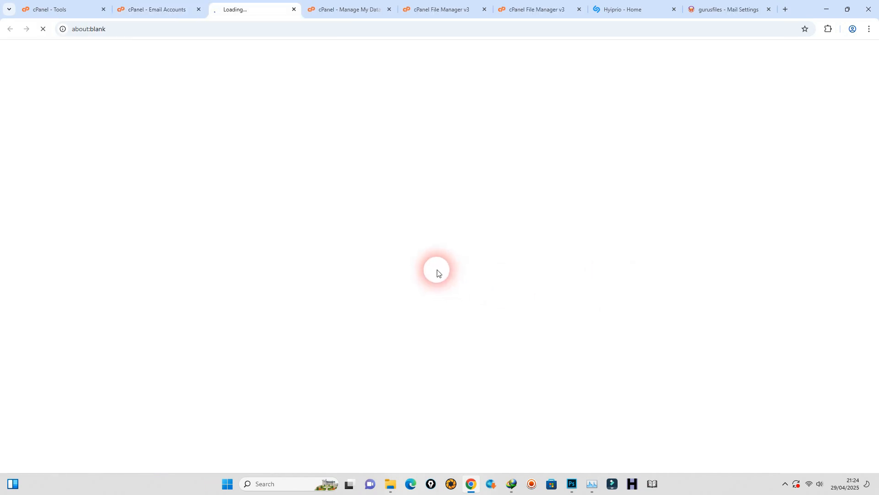
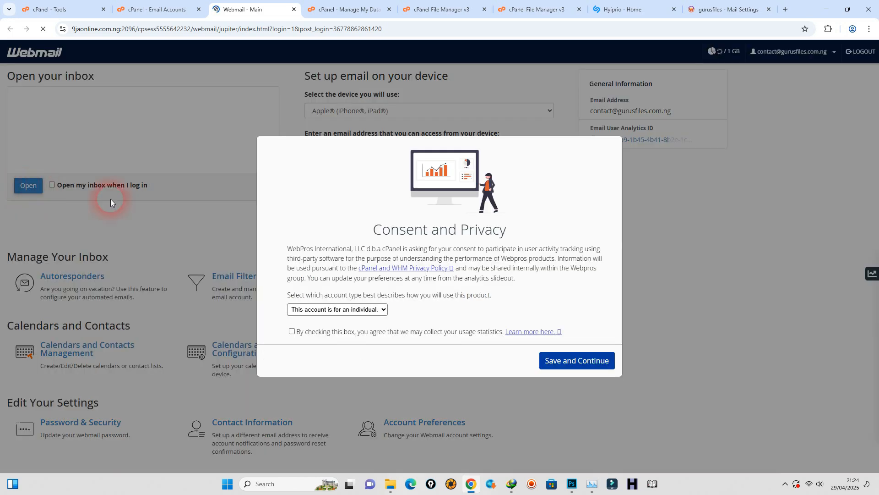
# Open the cPanel client configuration email in Roundcube and copy the mailbox username.
pyautogui.click(577, 360)
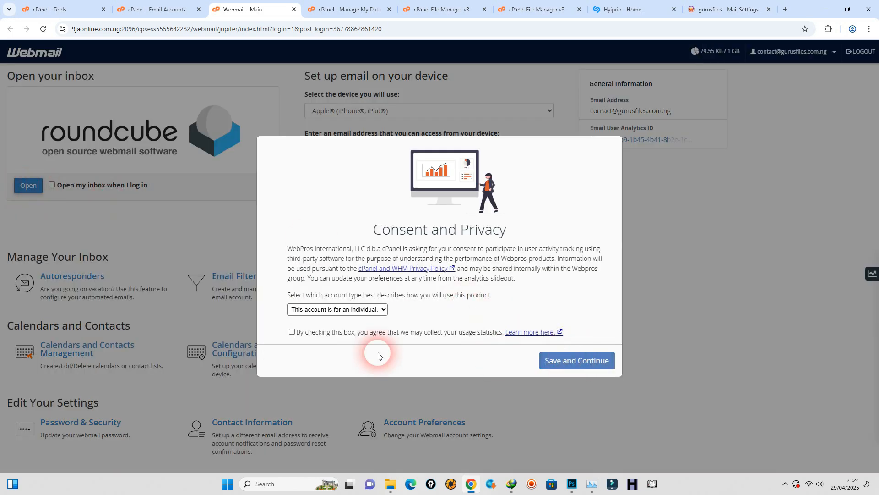
pyautogui.click(27, 184)
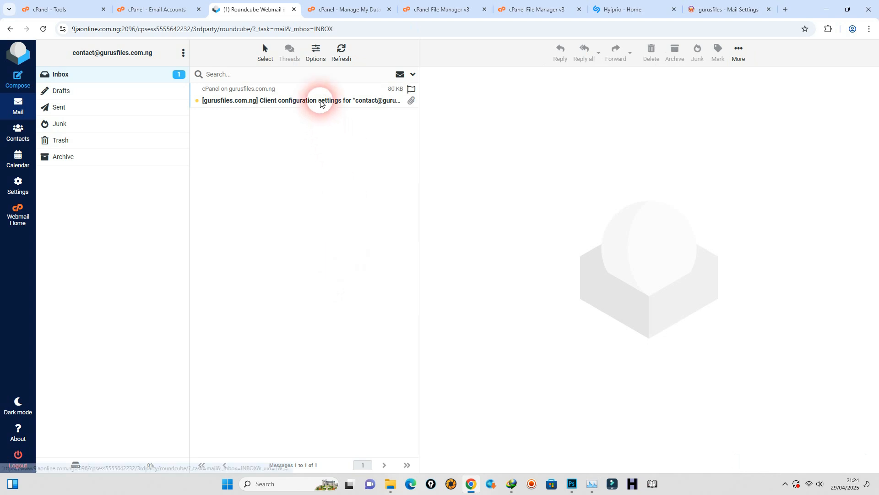
pyautogui.click(315, 100)
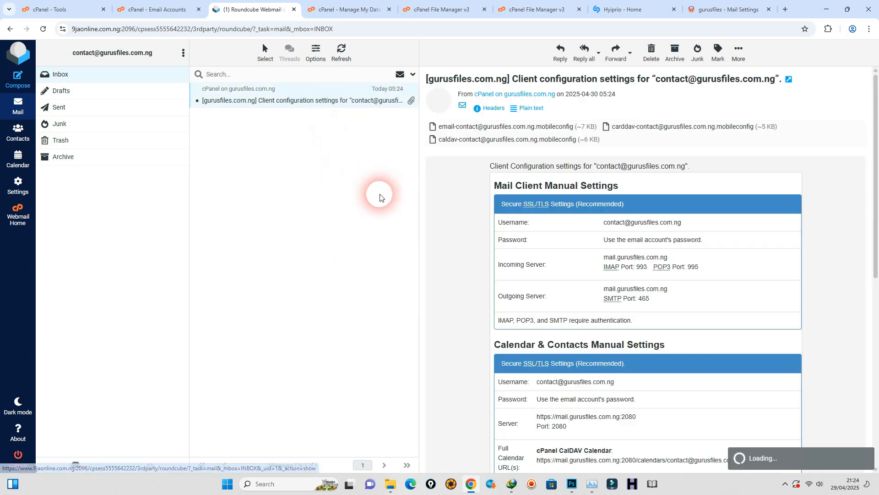
pyautogui.rightClick(617, 225)
pyautogui.click(634, 231)
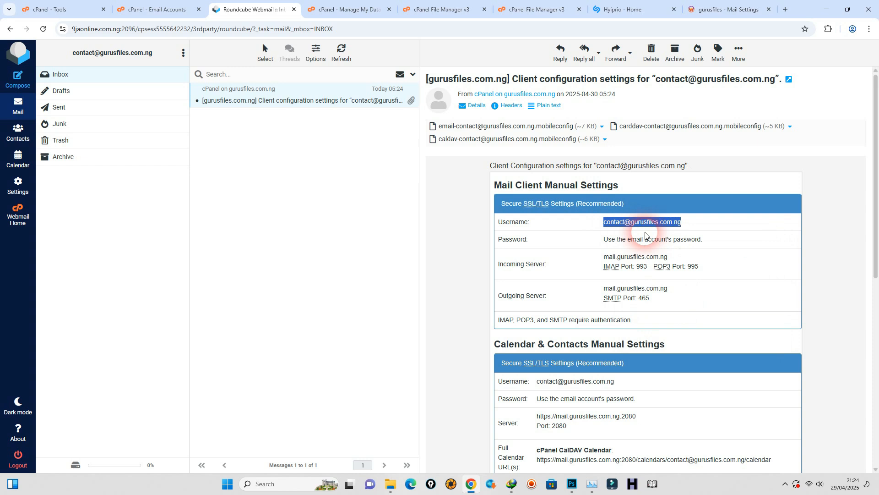
pyautogui.click(725, 11)
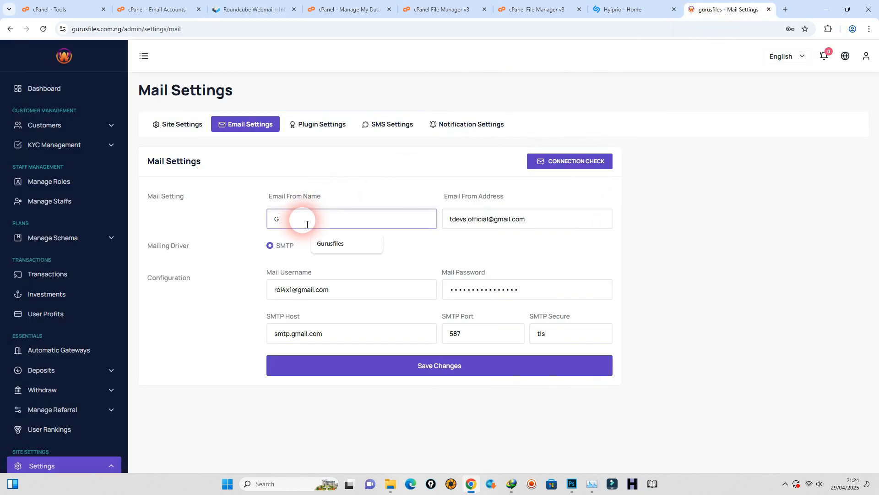
# Set sender name Gurusfiles, paste the mailbox username, and make gurusfiles.com.ng the SMTP host.
pyautogui.click(329, 243)
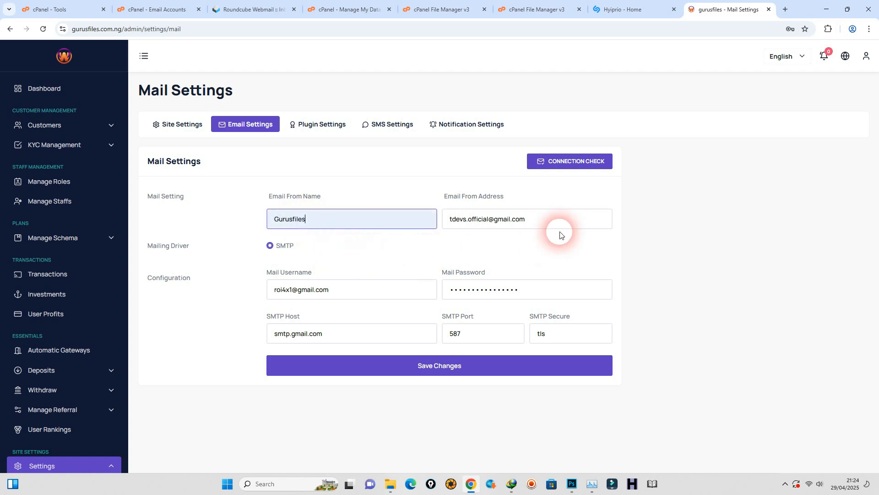
pyautogui.press('Tab')
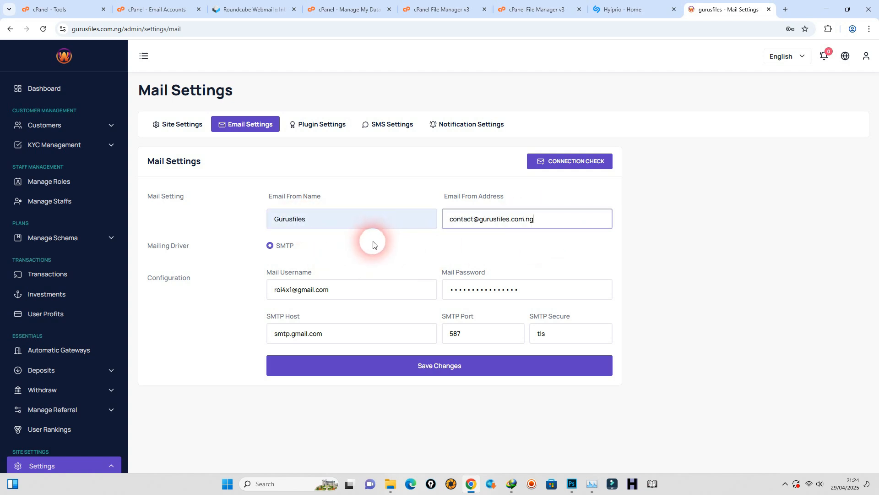
pyautogui.moveTo(334, 290); pyautogui.dragTo(244, 295)
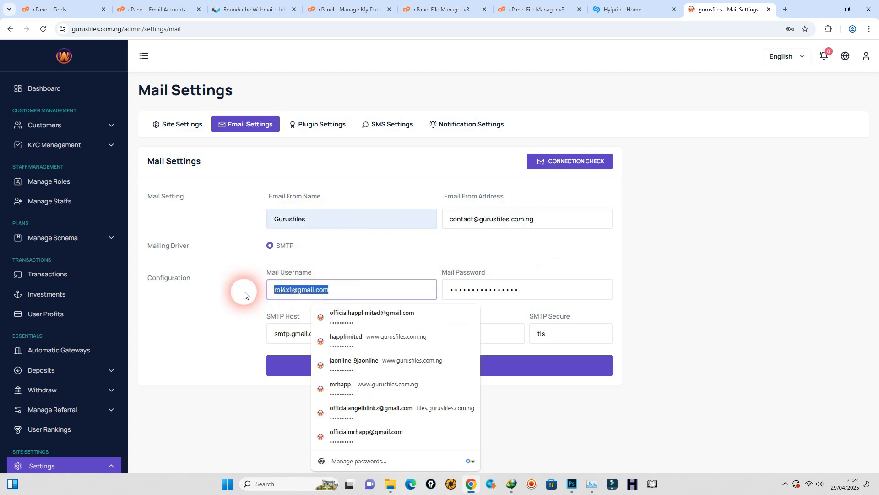
pyautogui.click(241, 303)
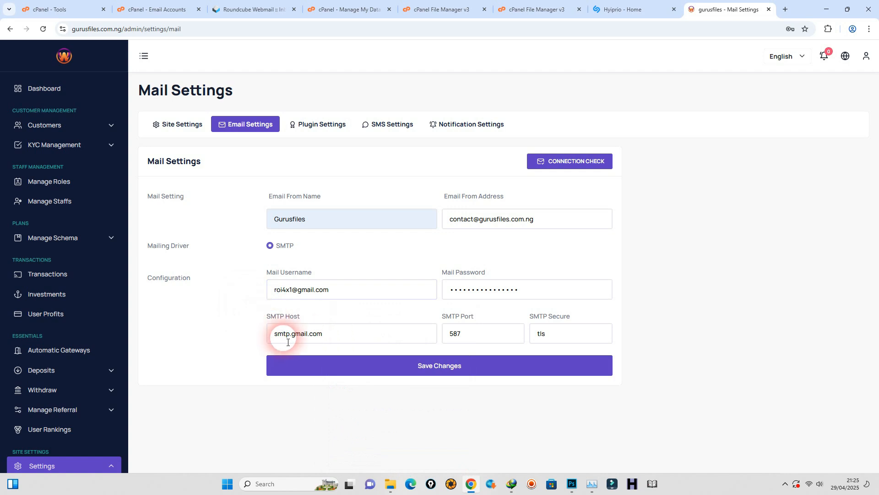
pyautogui.moveTo(345, 291); pyautogui.dragTo(256, 296)
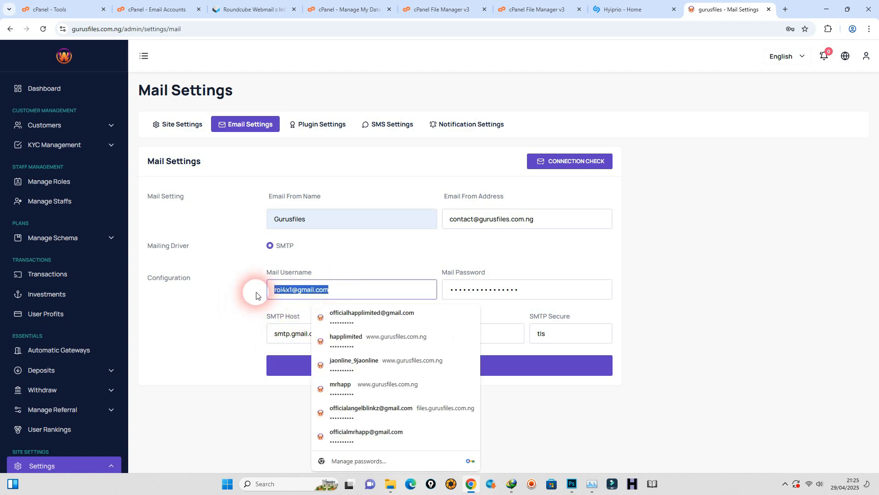
pyautogui.hotkey('ctrl', 'v')
pyautogui.moveTo(344, 333); pyautogui.dragTo(251, 339)
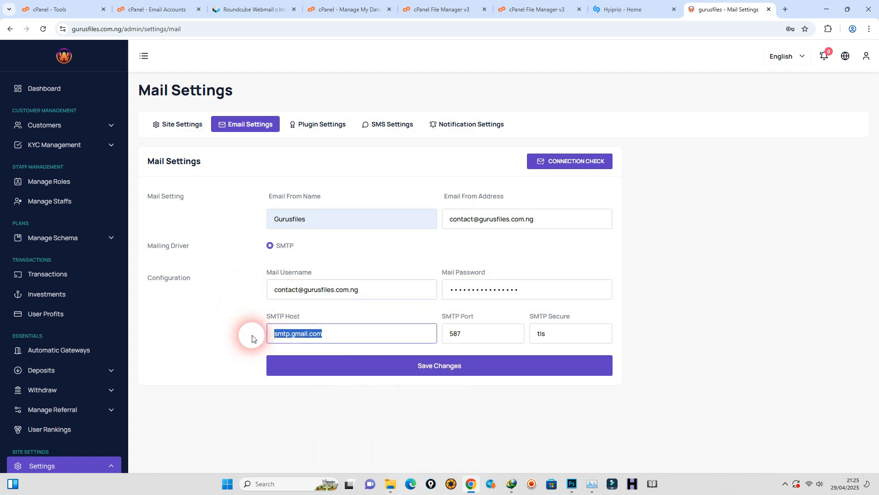
pyautogui.hotkey('ctrl', 'v')
pyautogui.click(307, 337)
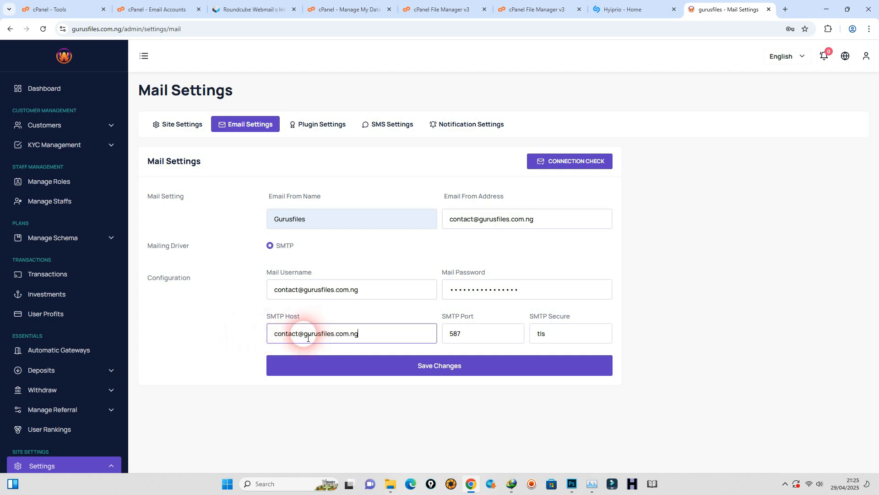
pyautogui.moveTo(308, 338); pyautogui.dragTo(225, 345)
pyautogui.press('BackSpace')
# Enter the mail password and replace SMTP port 587 with 465 from the configuration email.
pyautogui.moveTo(541, 290); pyautogui.dragTo(374, 297)
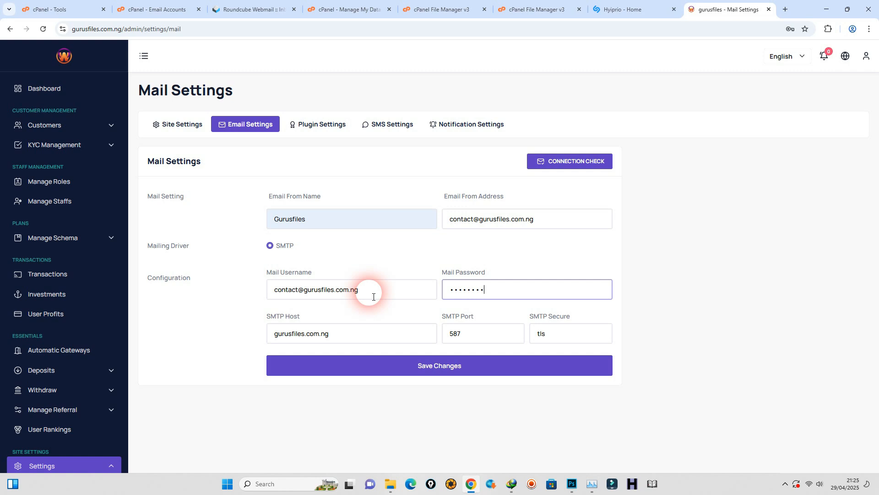
pyautogui.write('*')
pyautogui.moveTo(491, 334); pyautogui.dragTo(419, 334)
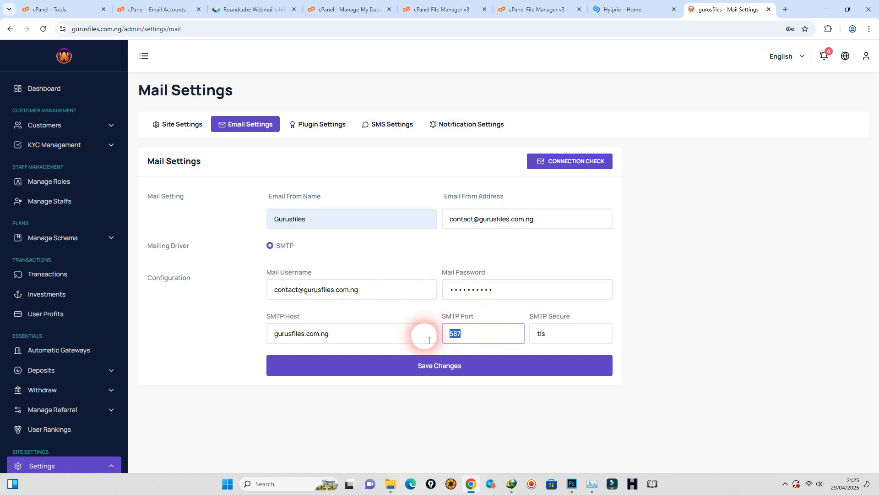
pyautogui.click(238, 9)
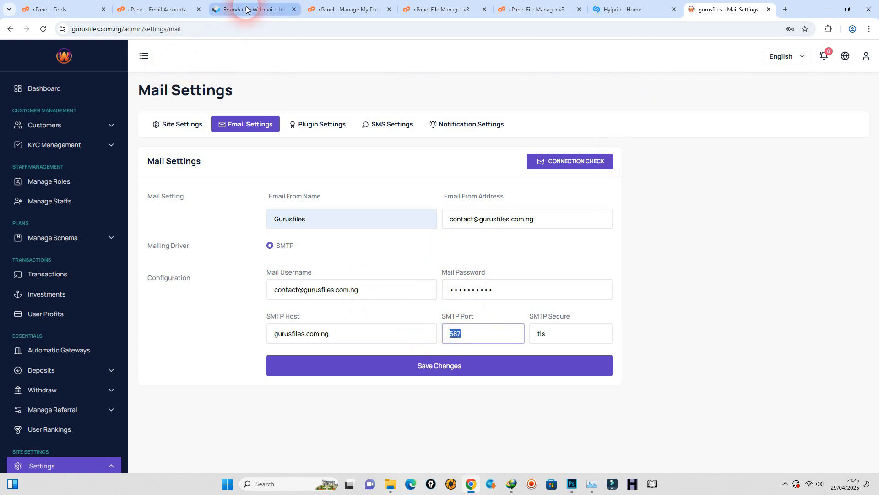
pyautogui.moveTo(657, 298); pyautogui.dragTo(640, 298)
pyautogui.rightClick(641, 301)
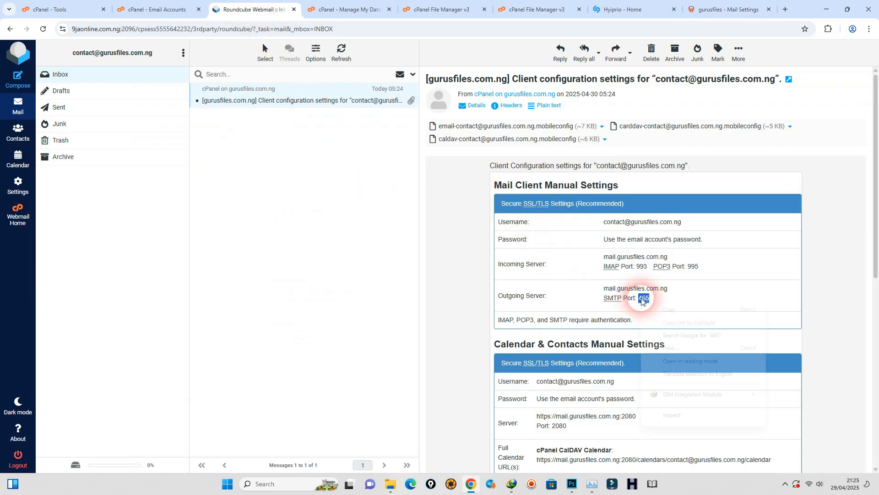
pyautogui.click(664, 310)
pyautogui.click(727, 9)
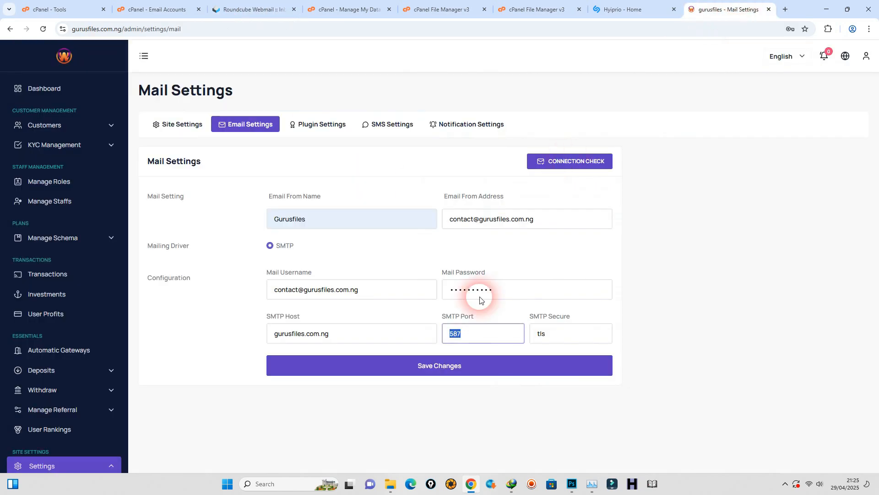
pyautogui.rightClick(473, 340)
pyautogui.click(497, 140)
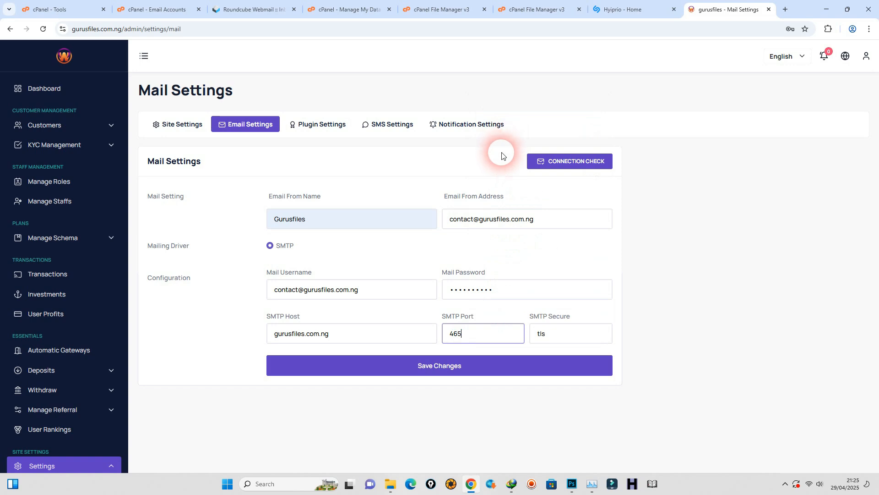
# Copy port 465 from the configuration email again and paste it into the SMTP port field.
pyautogui.click(265, 11)
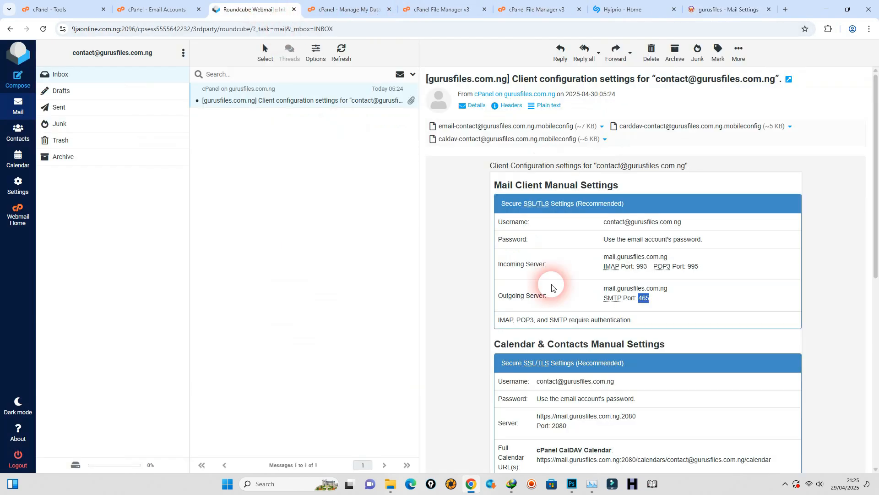
pyautogui.rightClick(662, 313)
pyautogui.click(673, 322)
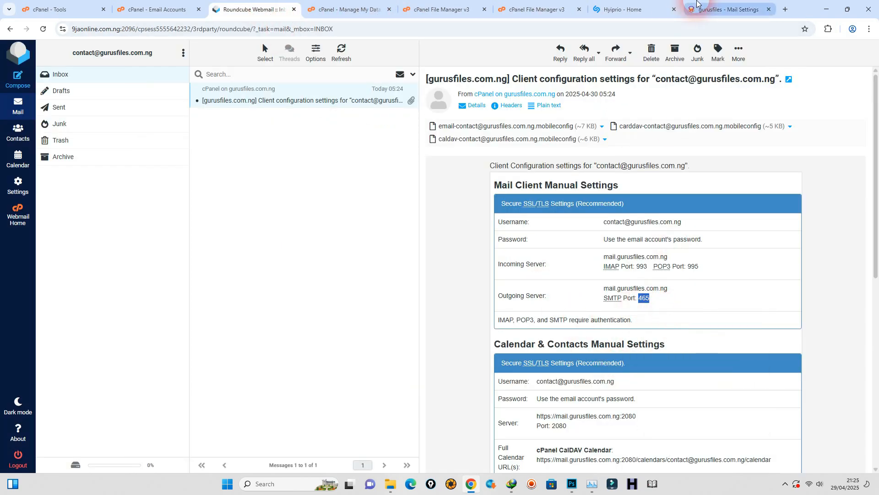
pyautogui.click(726, 9)
pyautogui.doubleClick(456, 333)
pyautogui.rightClick(456, 330)
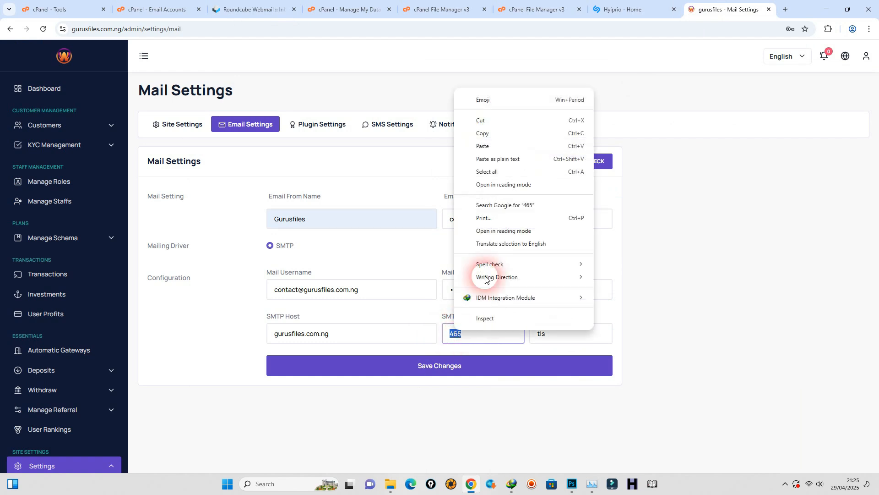
pyautogui.click(482, 146)
# Set SMTP security to ssl and save the mail settings.
pyautogui.moveTo(563, 342); pyautogui.dragTo(528, 338)
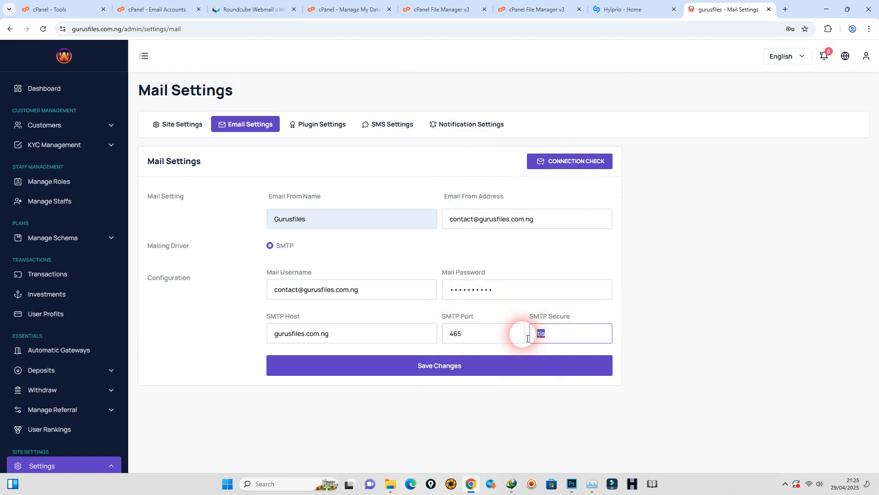
pyautogui.write('s')
pyautogui.click(586, 359)
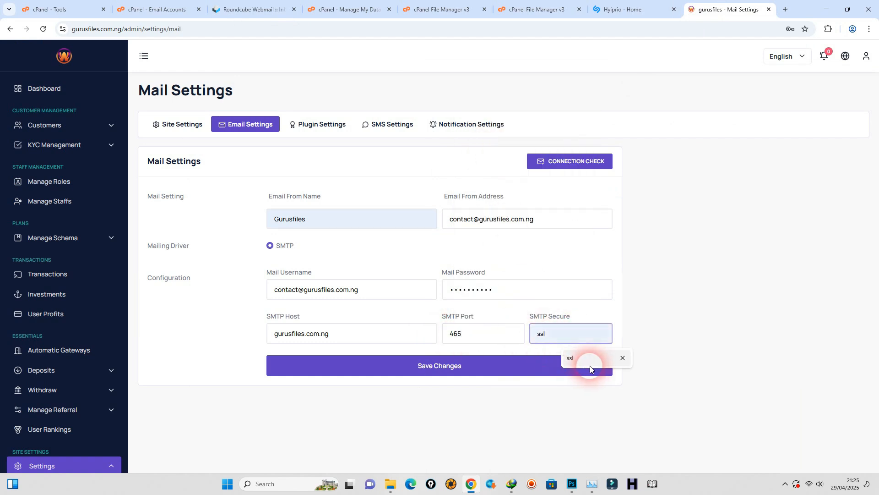
pyautogui.click(522, 366)
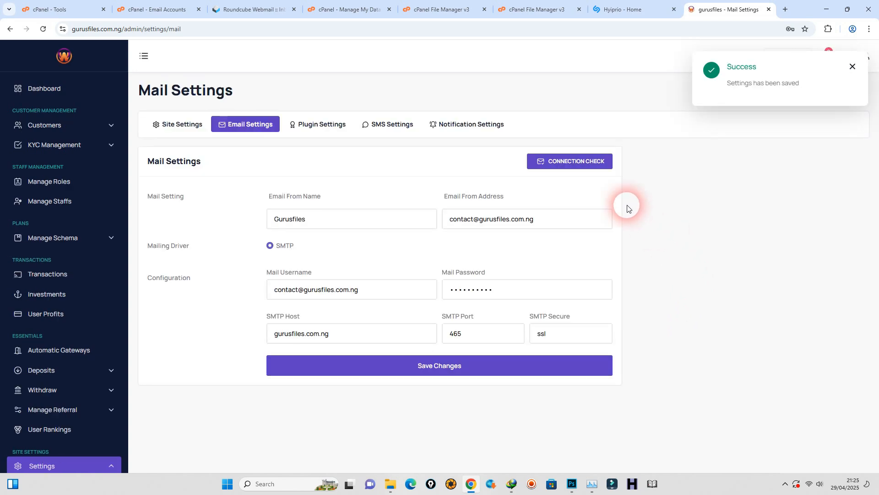
pyautogui.click(565, 160)
# Run the SMTP connection test to a saved recipient address and confirm the success message.
pyautogui.click(422, 254)
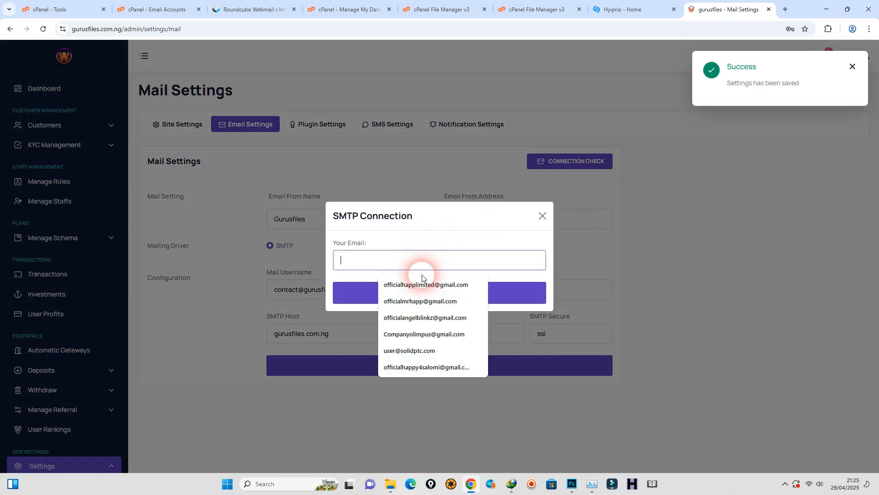
pyautogui.click(422, 285)
pyautogui.click(453, 293)
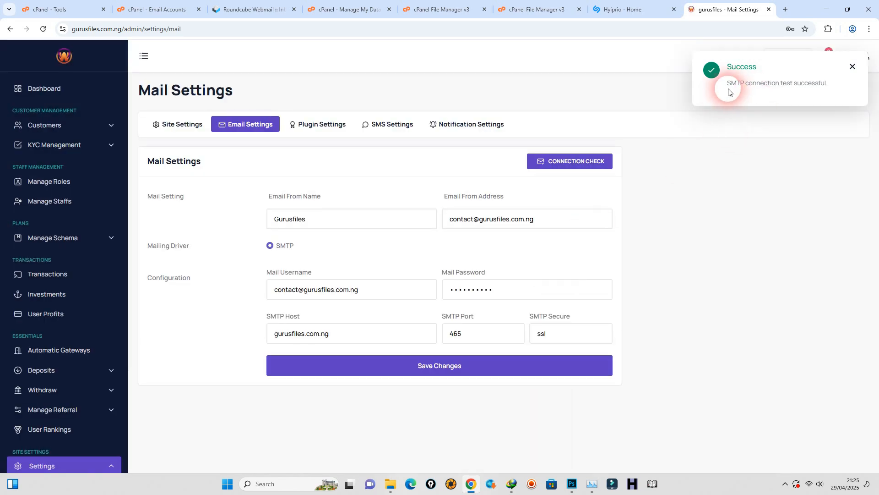
pyautogui.moveTo(729, 92); pyautogui.dragTo(833, 89)
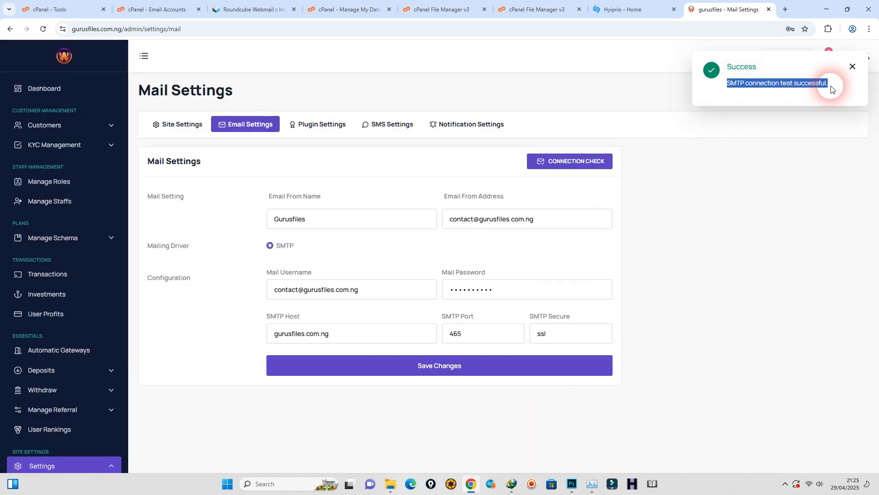
pyautogui.click(758, 112)
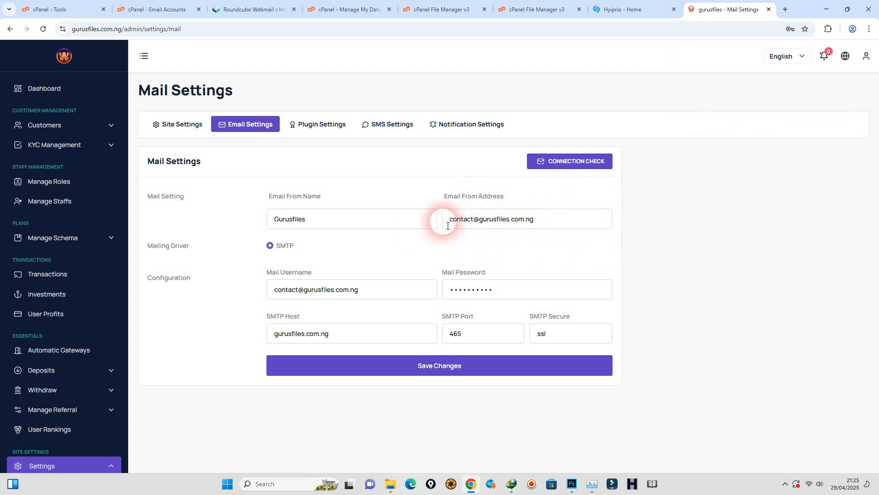
pyautogui.scroll(-6, 65, 362)
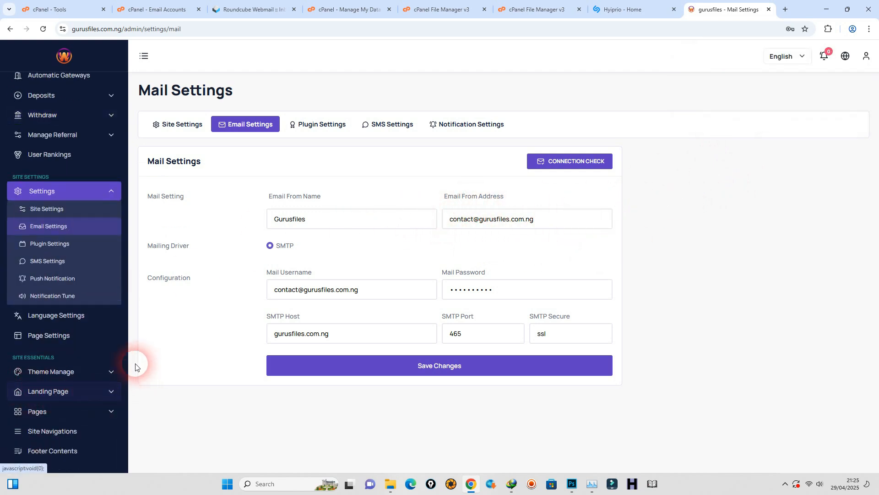
# Go through Page Settings to the Site Theme management list.
pyautogui.click(82, 338)
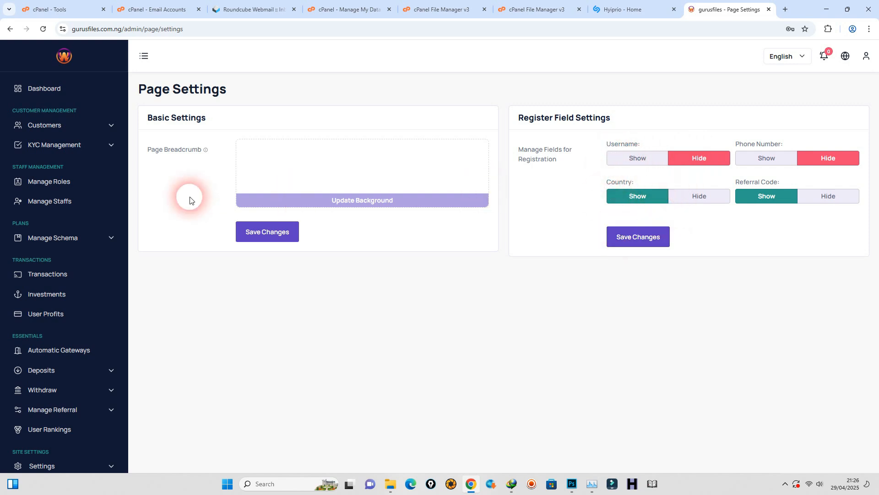
pyautogui.scroll(-8, 60, 304)
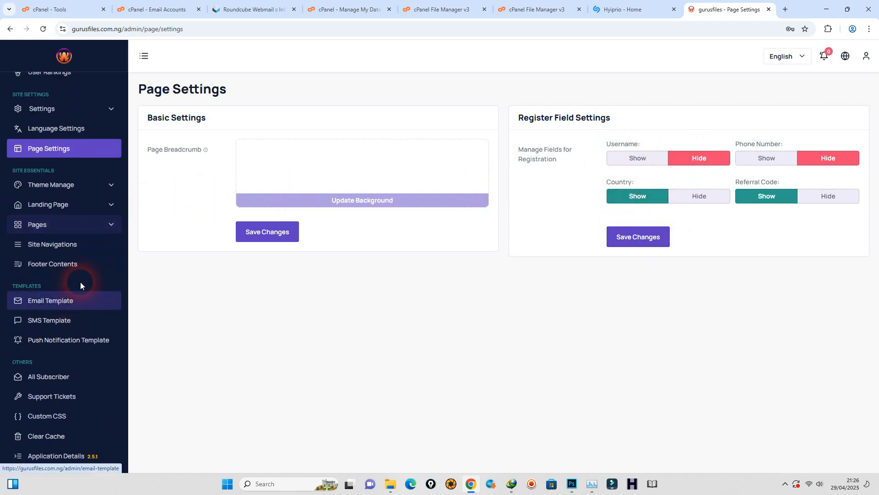
pyautogui.click(77, 185)
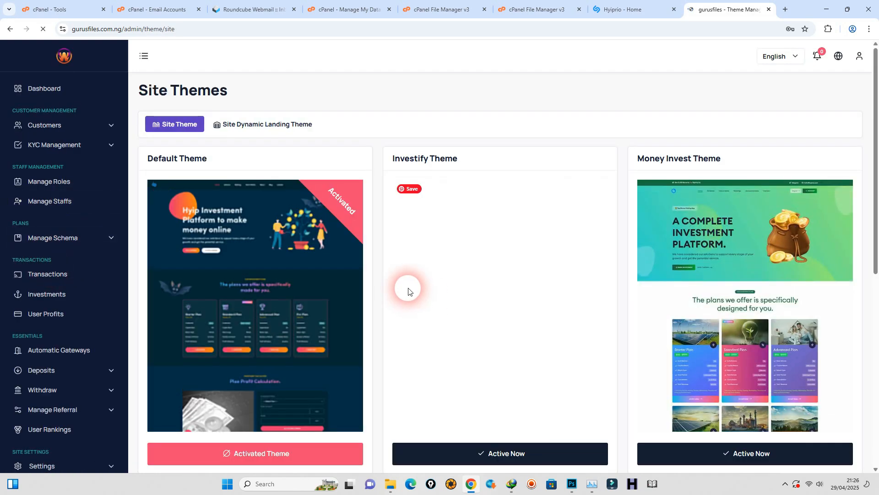
pyautogui.scroll(-3, 472, 292)
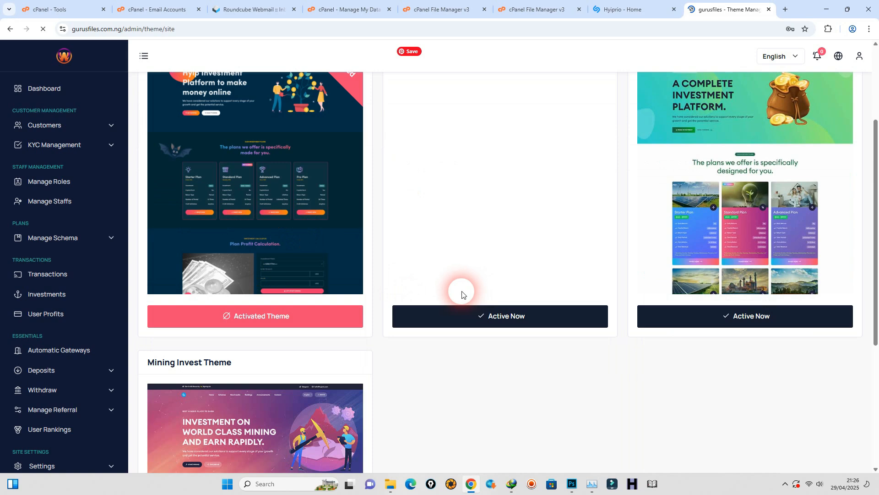
pyautogui.scroll(3, 400, 298)
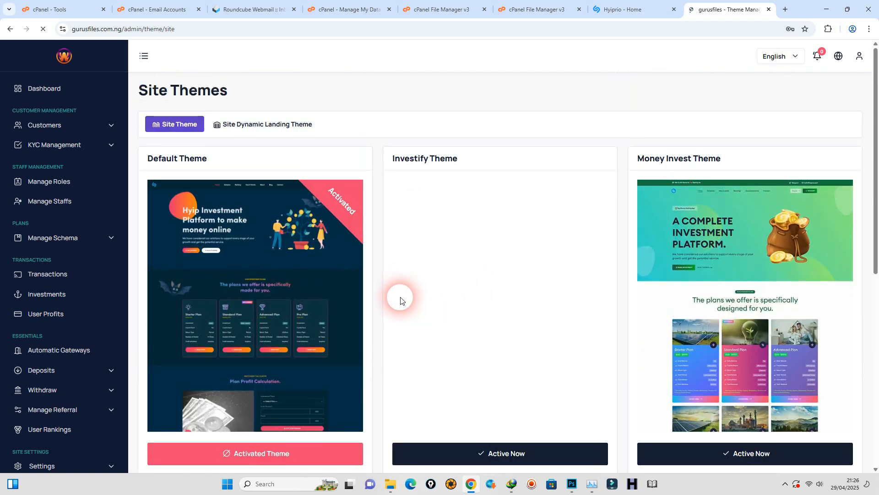
pyautogui.scroll(-3, 400, 298)
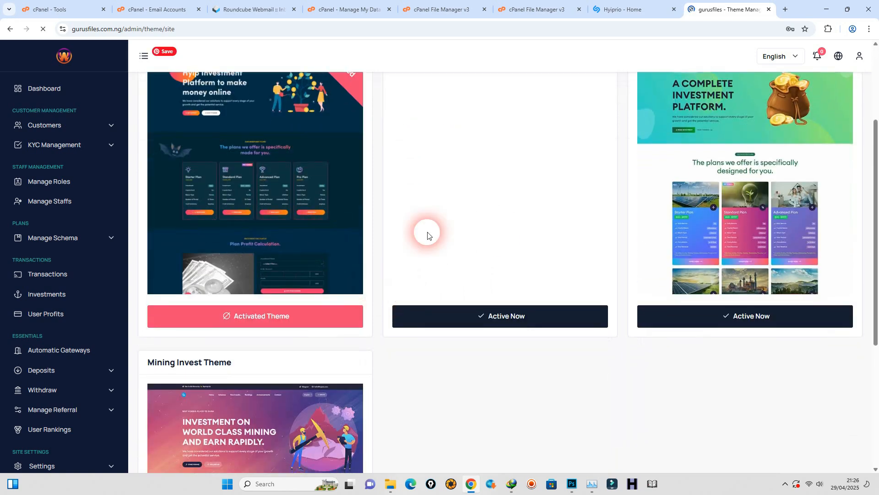
pyautogui.scroll(-5, 358, 407)
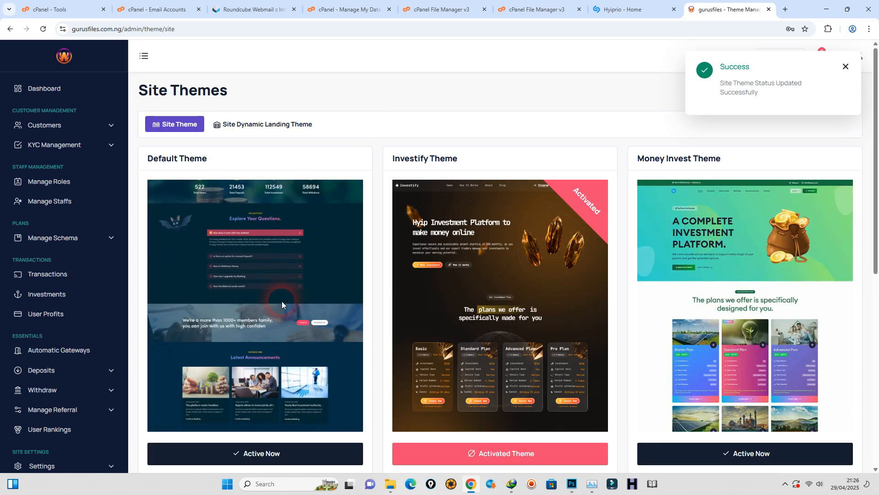
# Activate the Investify landing theme, then reload the public home page to show it.
pyautogui.click(263, 122)
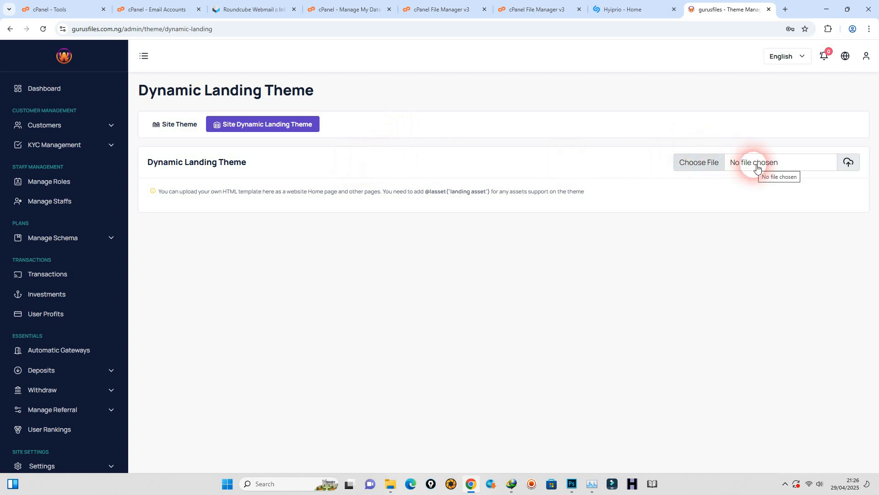
pyautogui.click(177, 124)
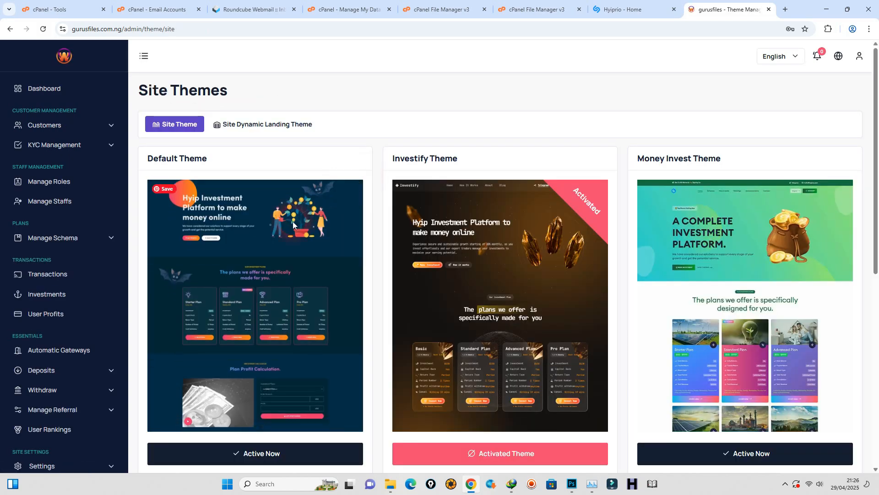
pyautogui.scroll(-7, 664, 271)
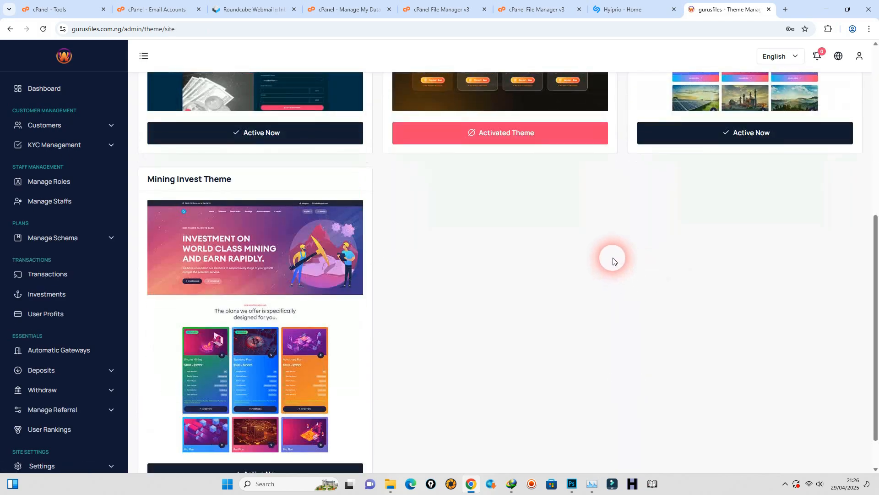
pyautogui.scroll(6, 613, 259)
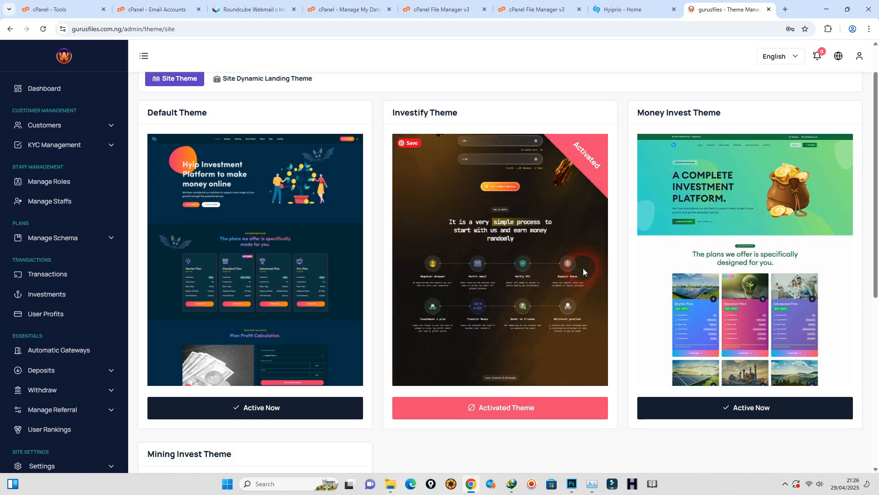
pyautogui.scroll(-6, 121, 334)
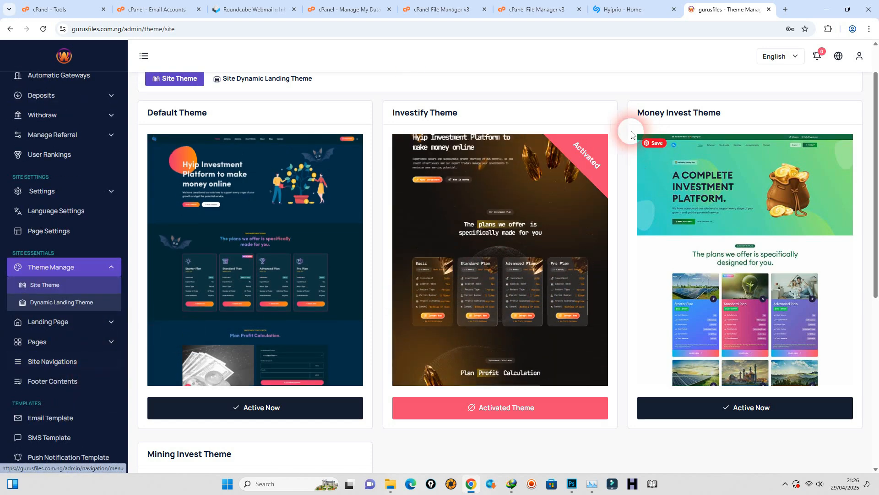
pyautogui.click(624, 9)
pyautogui.click(43, 29)
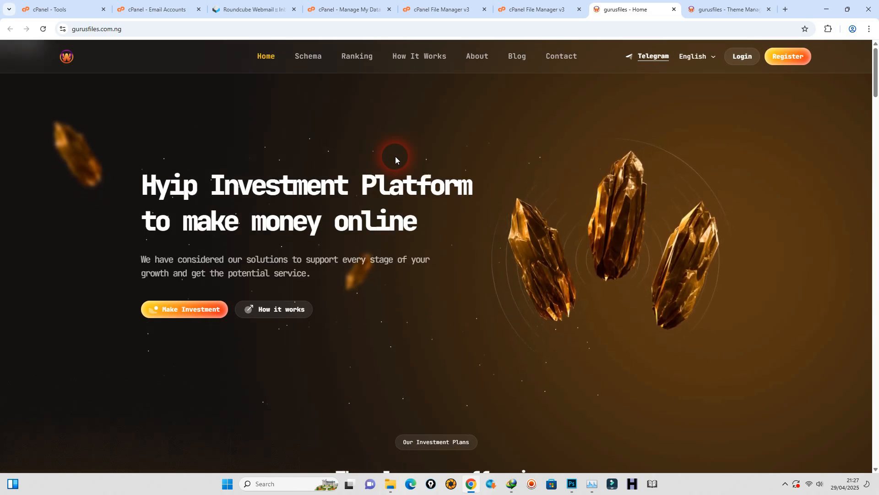
# Scroll the dark-themed home page down to the 'About Hyiprio' footer, then jump back to the top.
pyautogui.scroll(-3, 399, 160)
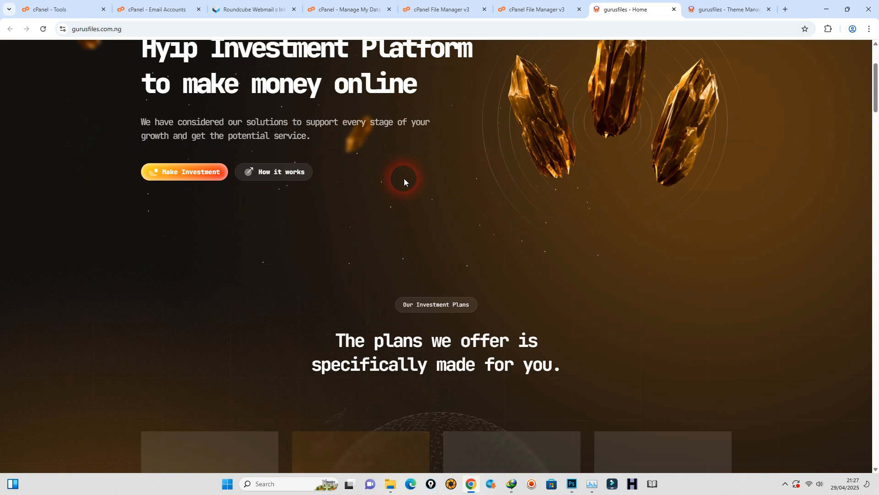
pyautogui.scroll(-3, 404, 179)
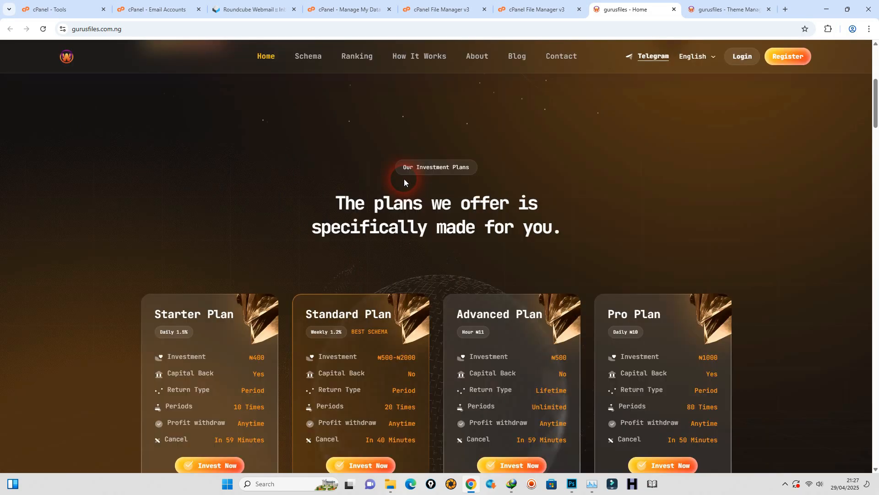
pyautogui.scroll(-4, 404, 178)
pyautogui.scroll(-2, 404, 181)
pyautogui.scroll(4, 404, 181)
pyautogui.scroll(-10, 404, 179)
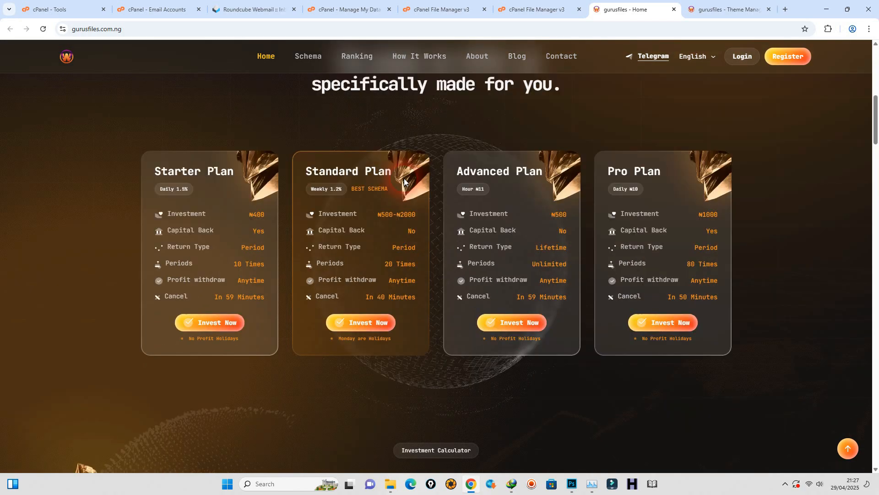
pyautogui.scroll(-4, 404, 181)
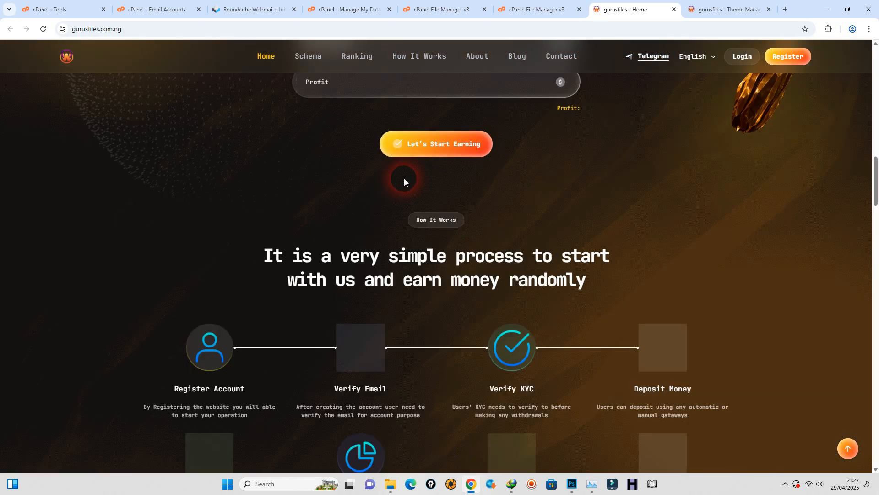
pyautogui.scroll(3, 404, 181)
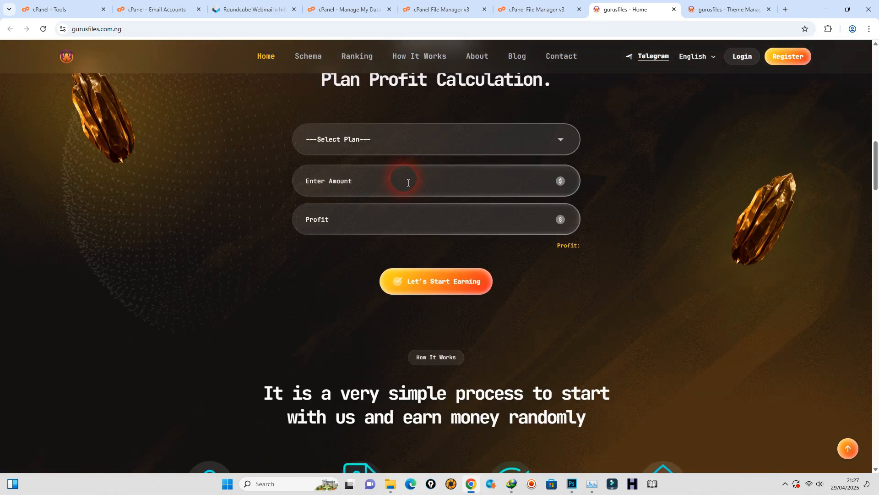
pyautogui.scroll(-9, 404, 181)
pyautogui.scroll(-10, 409, 183)
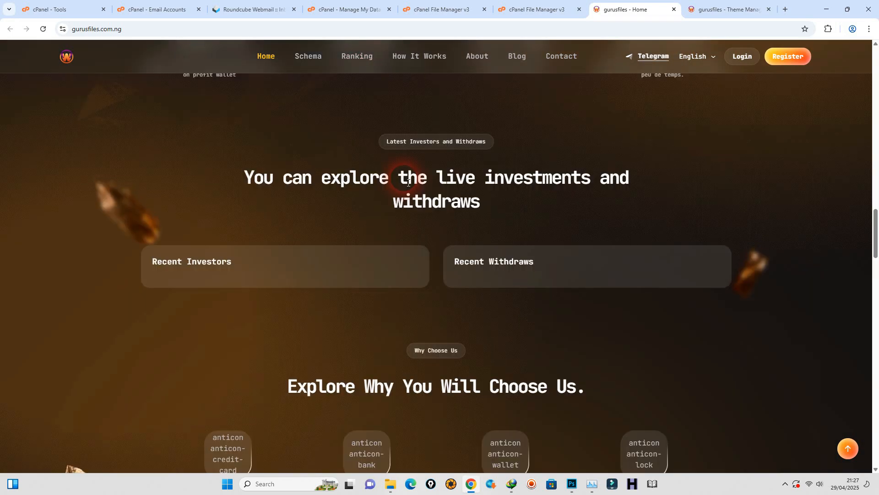
pyautogui.scroll(-4, 404, 178)
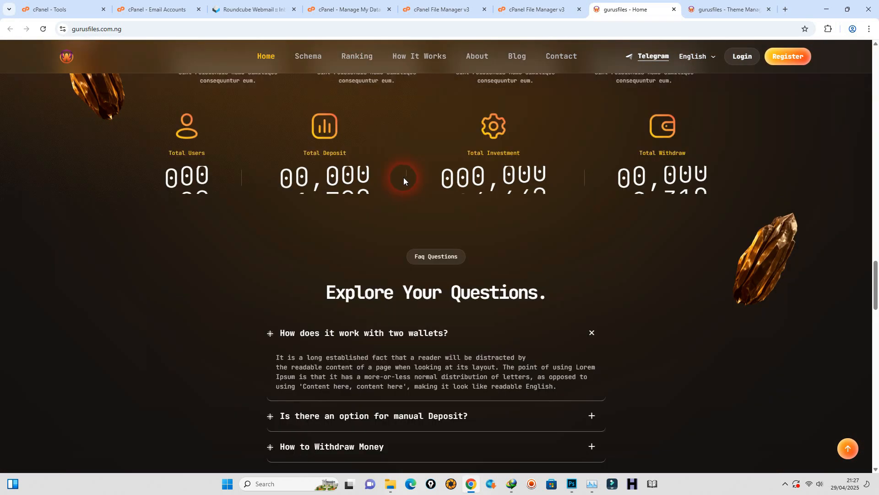
pyautogui.scroll(-4, 406, 182)
pyautogui.scroll(-3, 406, 182)
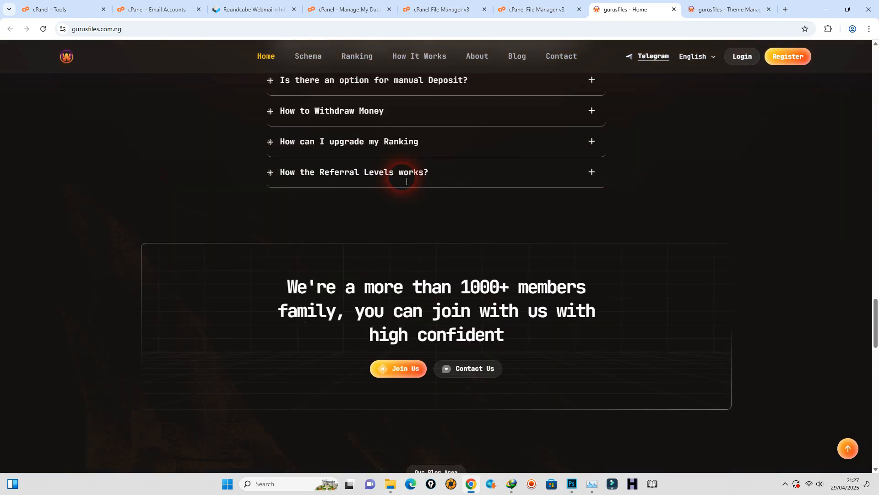
pyautogui.scroll(-15, 407, 182)
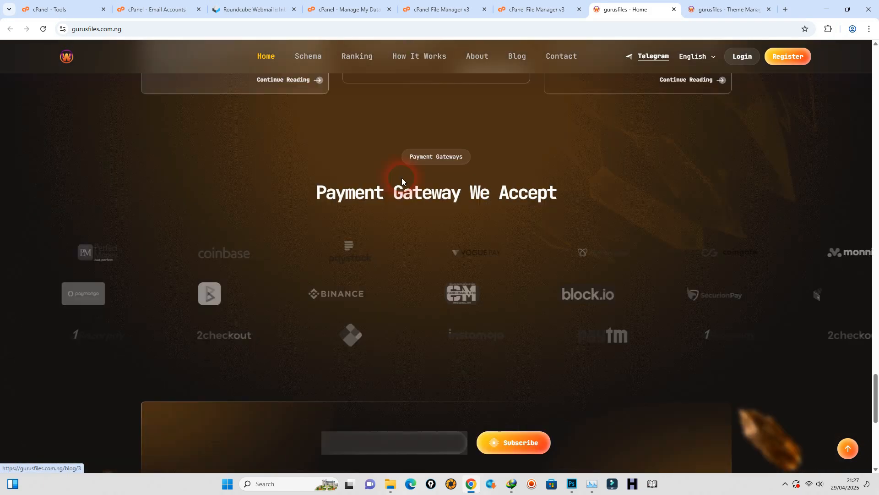
pyautogui.scroll(-7, 401, 178)
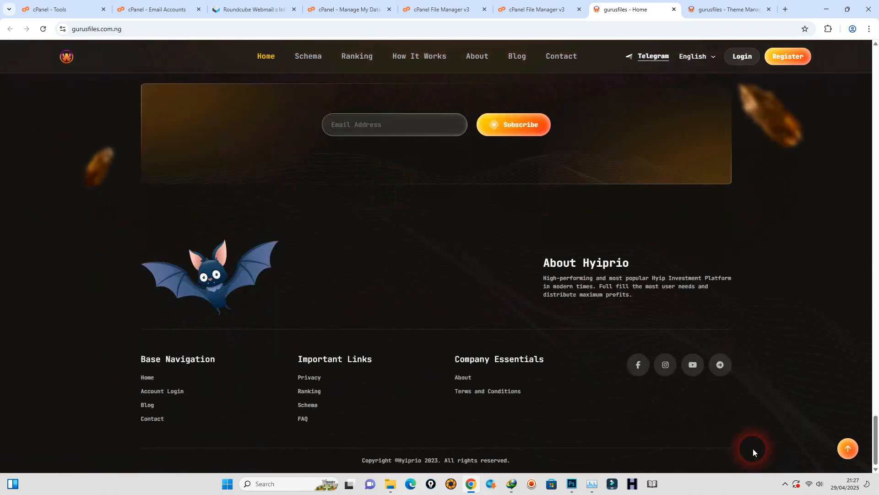
pyautogui.click(849, 450)
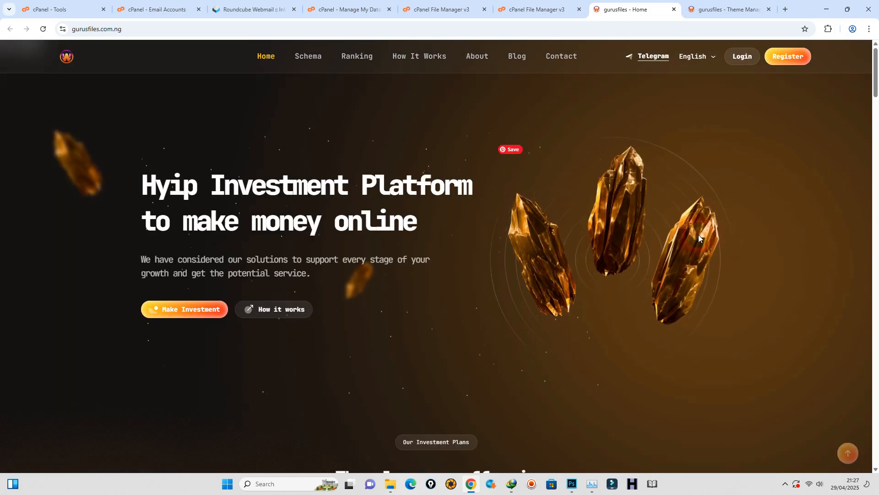
# Open the Landing Page's Hero Section and review its title, content, buttons and images.
pyautogui.click(717, 10)
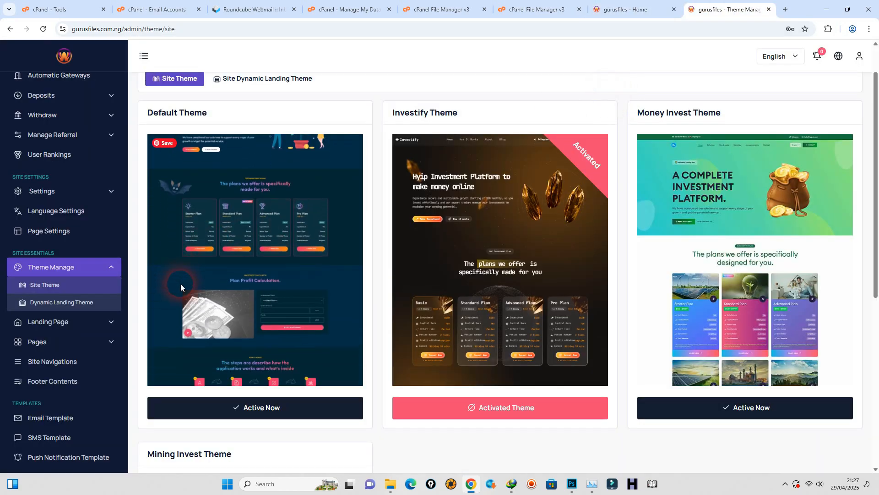
pyautogui.click(69, 320)
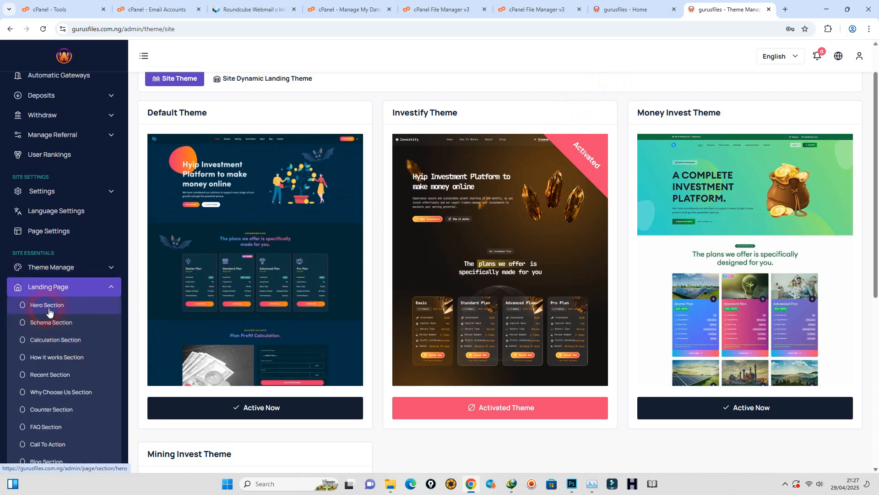
pyautogui.click(605, 14)
pyautogui.click(714, 10)
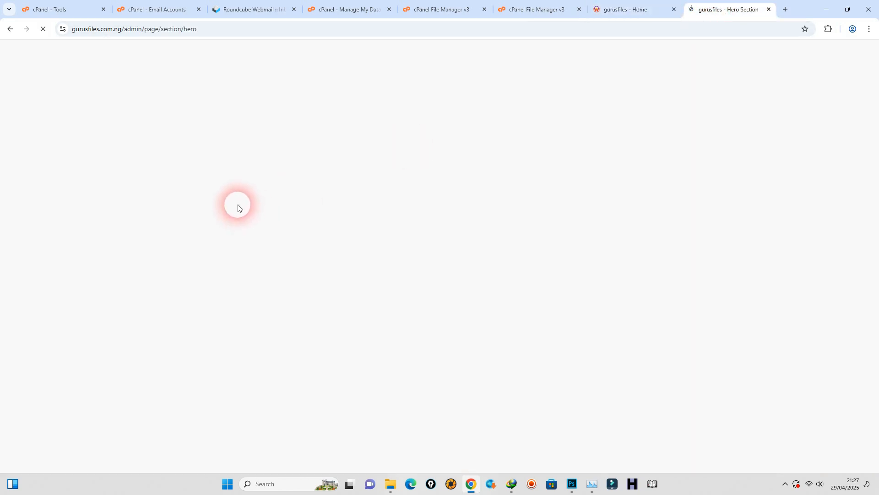
pyautogui.scroll(-4, 497, 286)
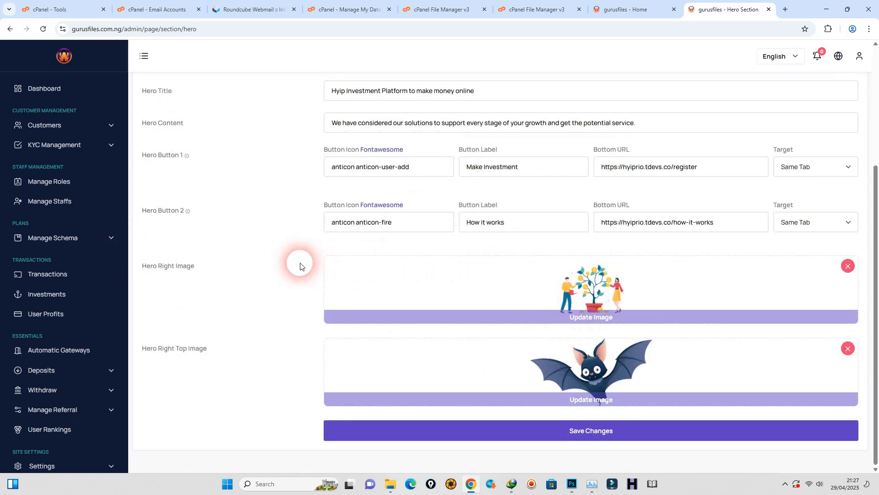
pyautogui.scroll(4, 275, 268)
pyautogui.scroll(-2, 64, 311)
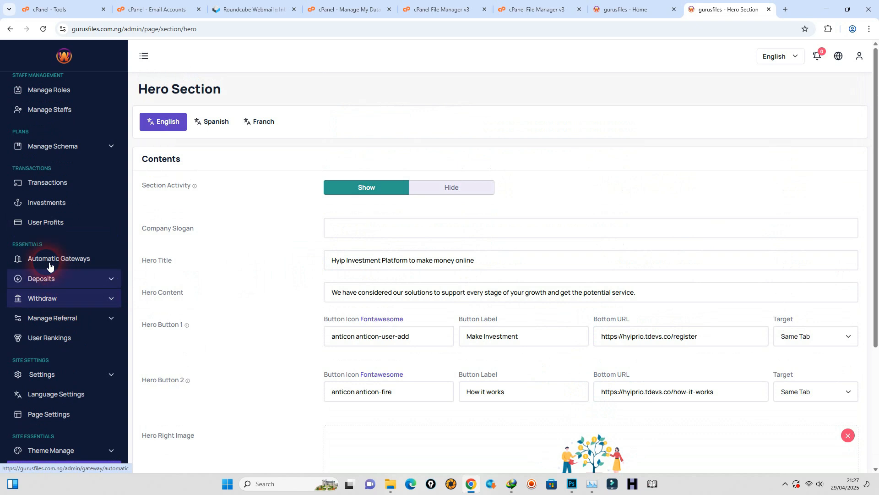
pyautogui.scroll(-6, 55, 274)
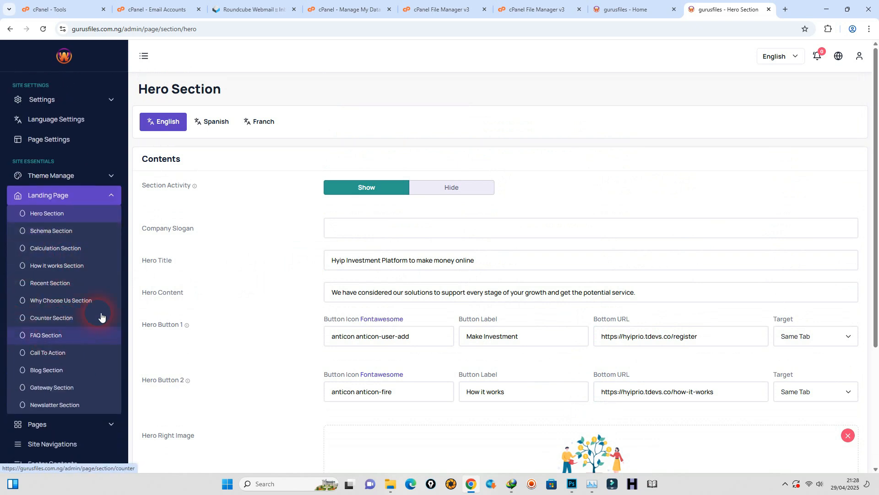
pyautogui.scroll(-4, 92, 297)
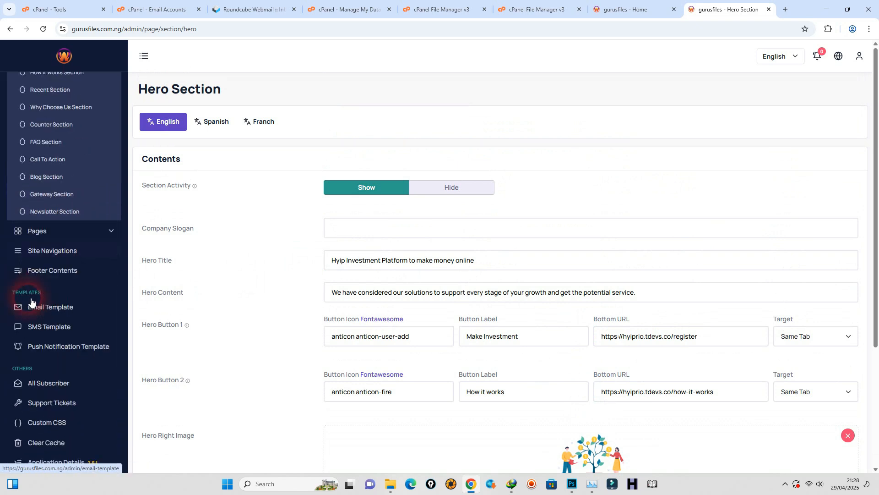
# Expand the Pages list in the admin sidebar to browse the site pages.
pyautogui.click(73, 226)
pyautogui.scroll(1, 39, 157)
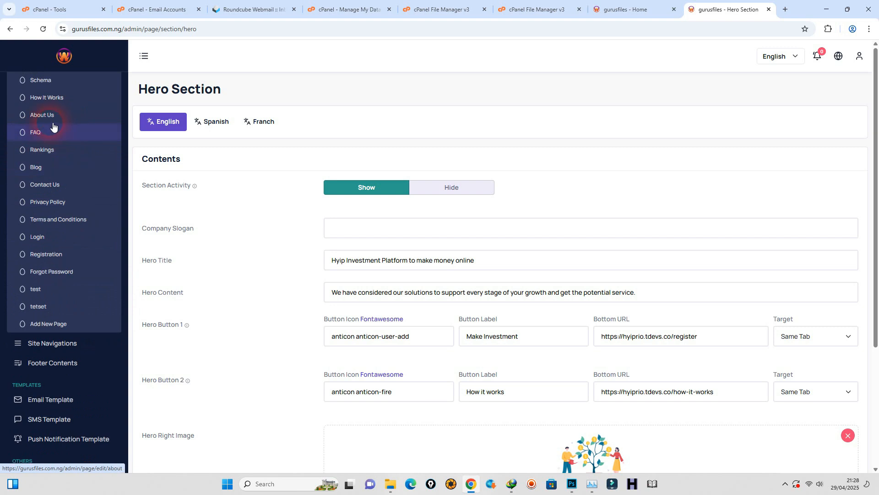
pyautogui.scroll(2, 53, 126)
pyautogui.scroll(-2, 73, 187)
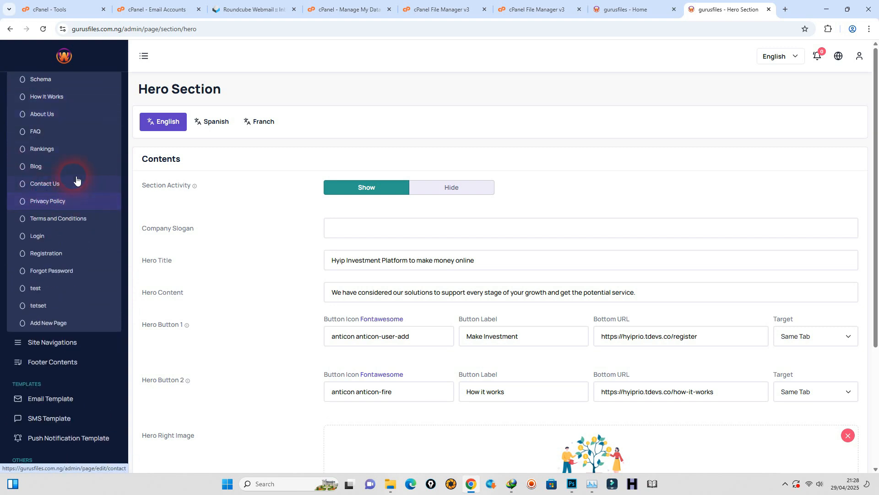
pyautogui.scroll(-2, 74, 211)
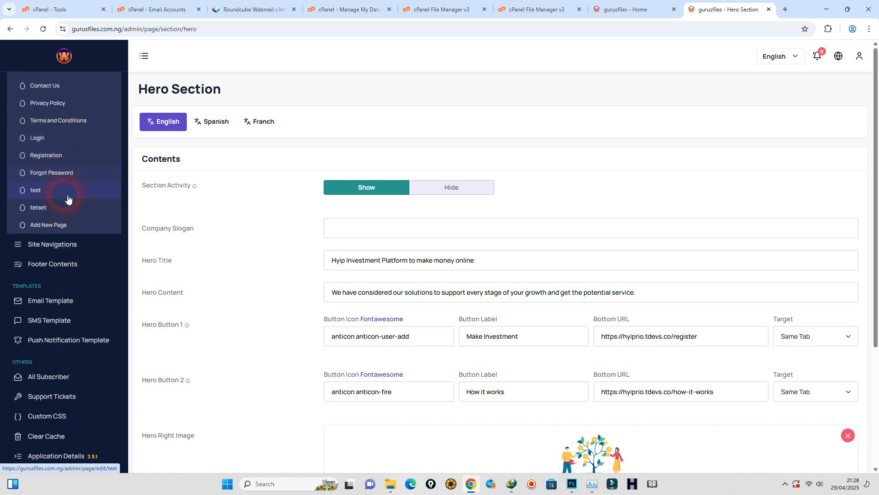
# Open Site Navigations, then the Footer Contents settings.
pyautogui.click(53, 246)
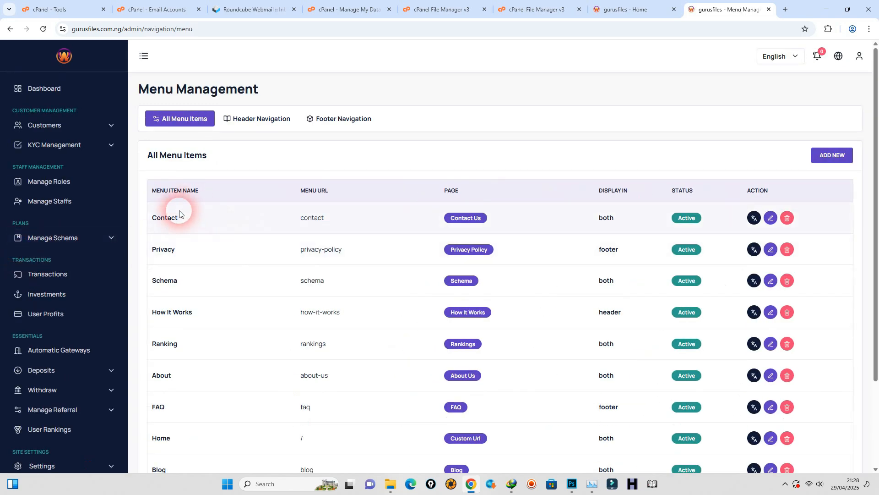
pyautogui.scroll(-2, 486, 234)
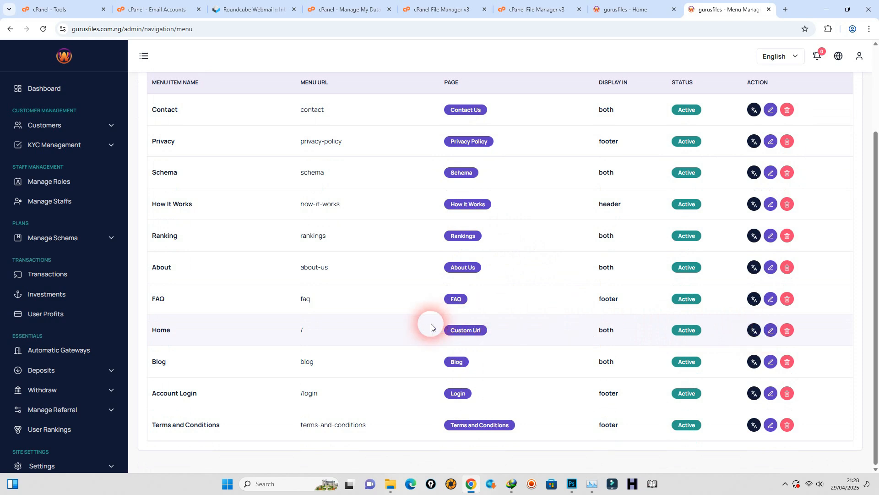
pyautogui.click(79, 350)
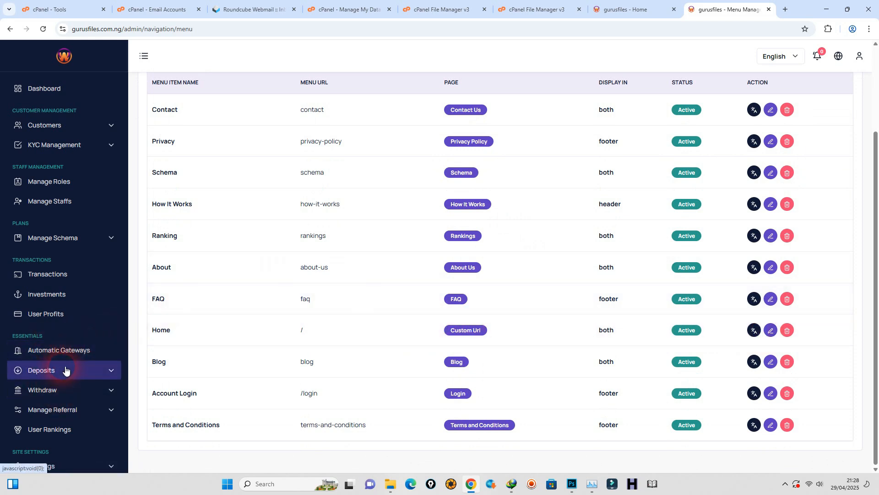
pyautogui.scroll(-8, 48, 325)
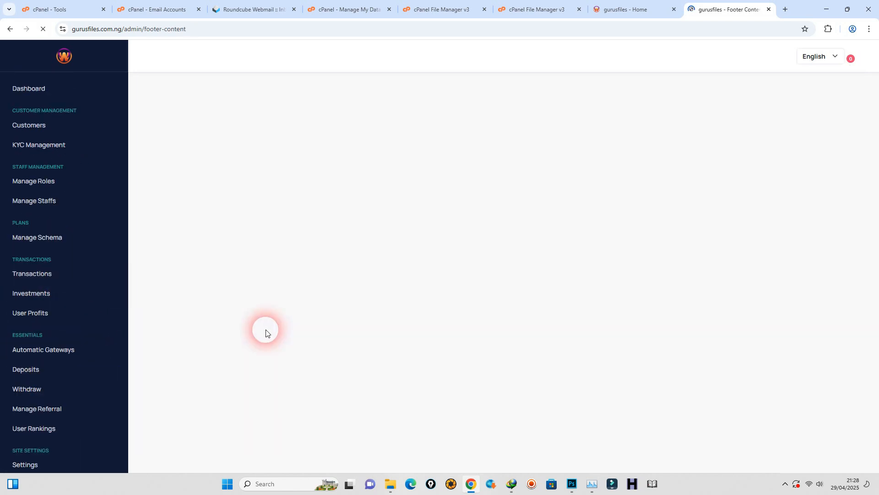
# Retitle the left footer widget 'About gurusfiles' and save the footer contents.
pyautogui.doubleClick(361, 274)
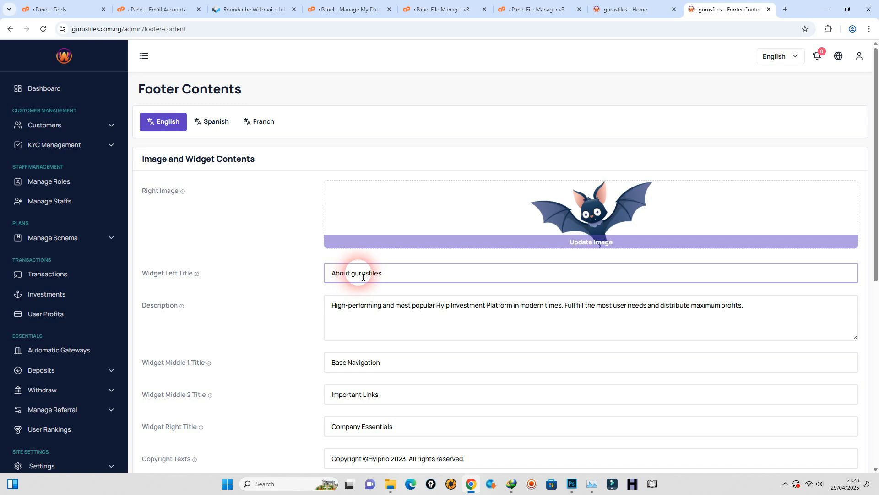
pyautogui.scroll(-6, 403, 307)
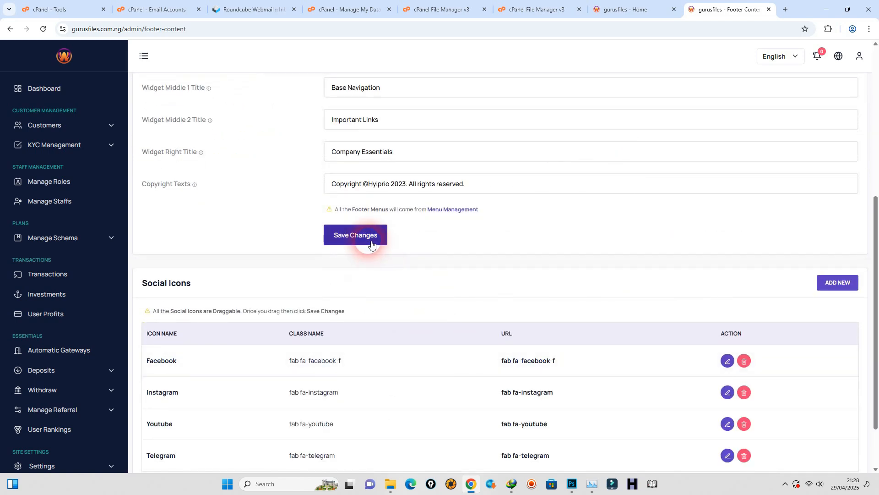
pyautogui.scroll(-2, 456, 375)
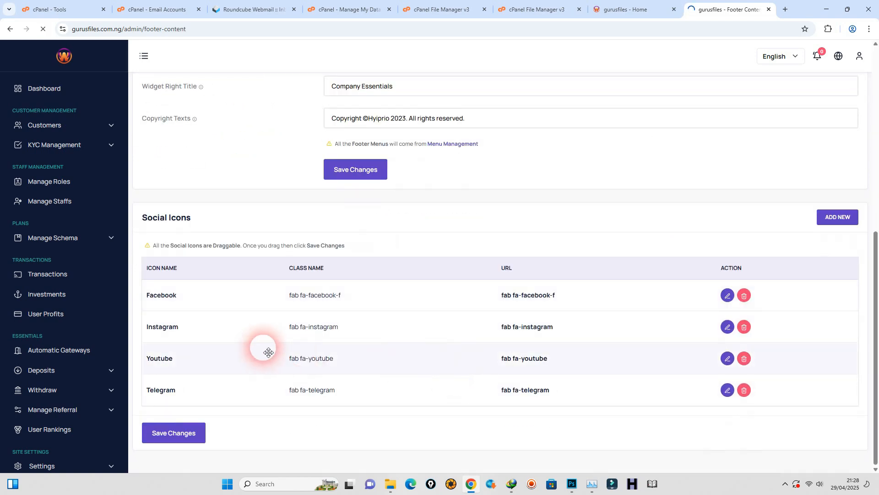
pyautogui.scroll(-7, 339, 316)
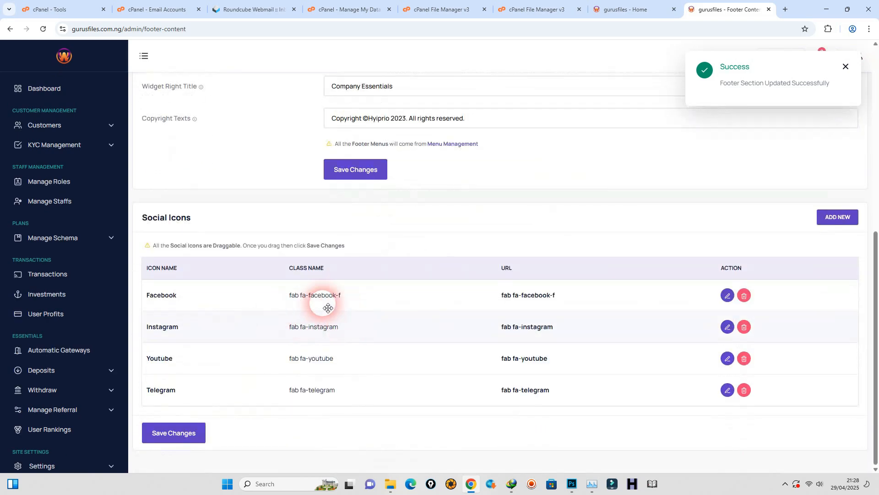
pyautogui.scroll(-8, 75, 365)
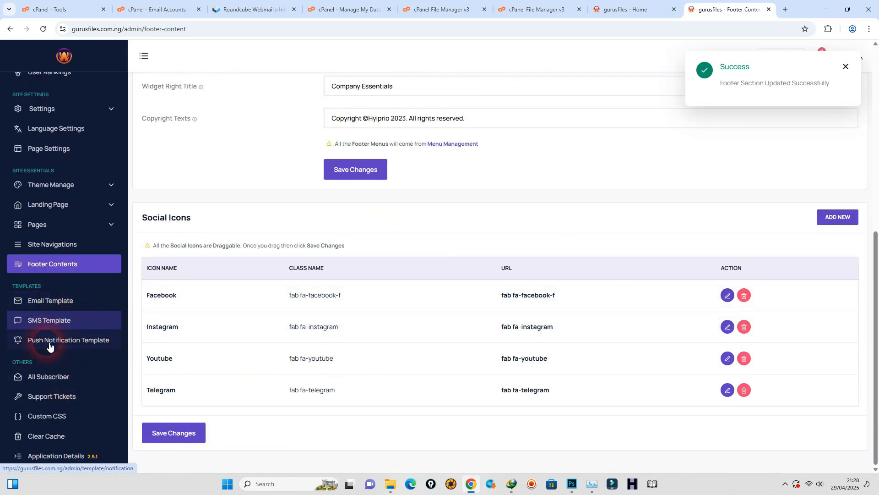
pyautogui.scroll(8, 13, 362)
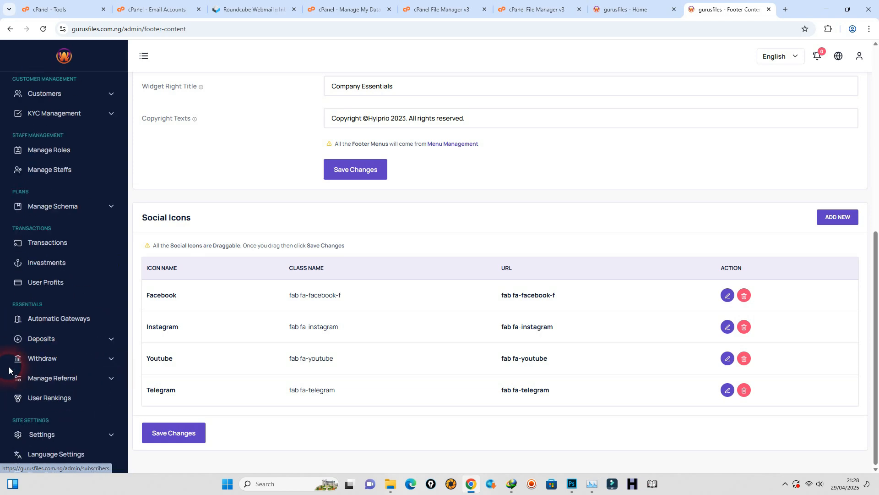
pyautogui.scroll(5, 151, 344)
pyautogui.scroll(3, 152, 345)
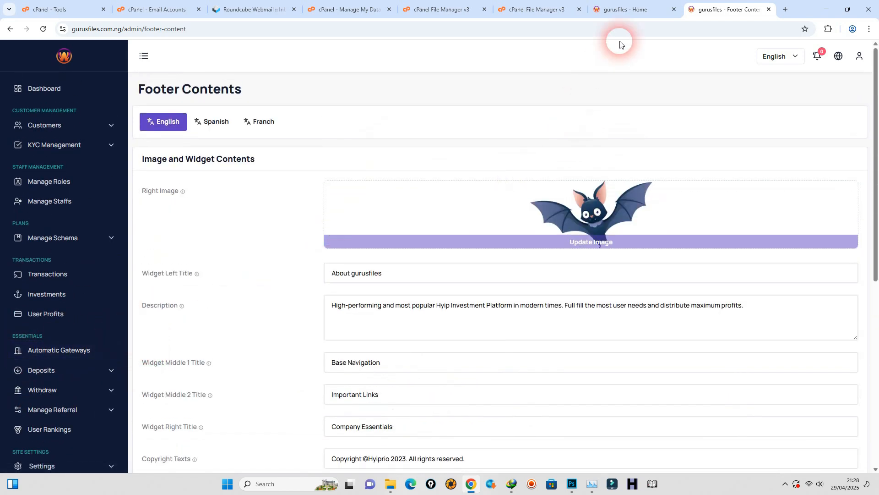
pyautogui.click(630, 12)
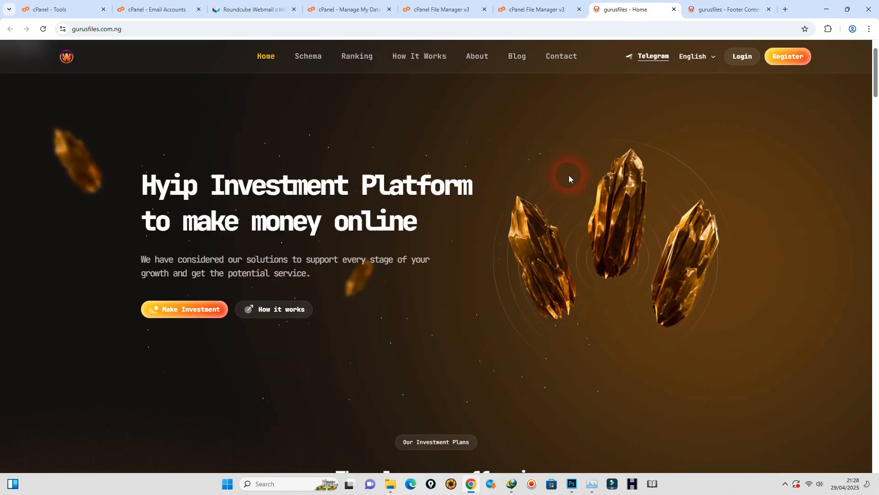
# Fill the registration form's first name, last name and e-mail from saved suggestions.
pyautogui.click(794, 59)
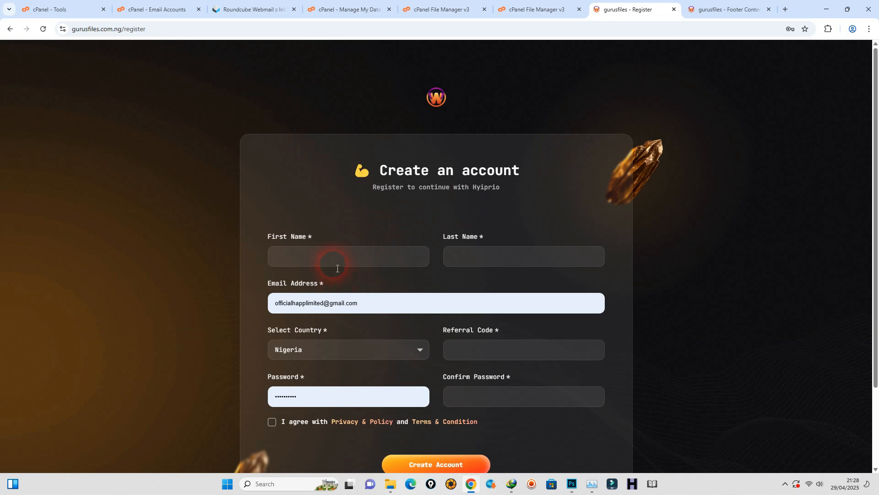
pyautogui.click(325, 280)
pyautogui.click(461, 255)
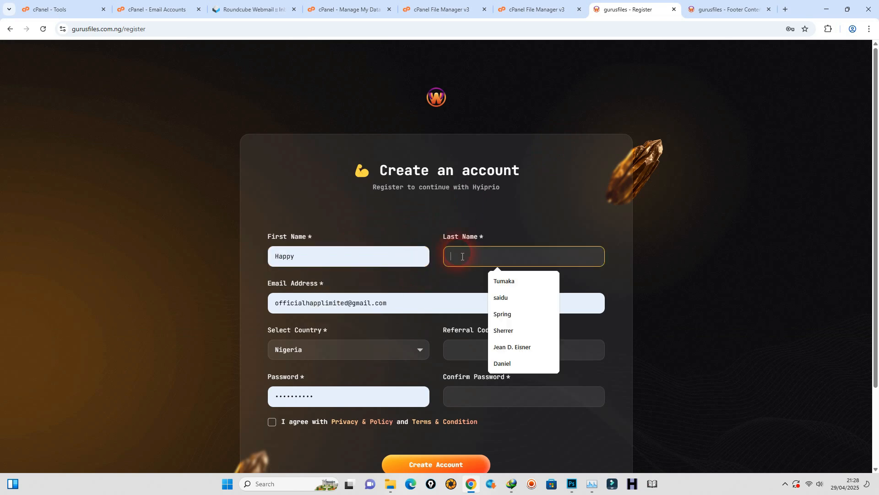
pyautogui.click(507, 286)
pyautogui.moveTo(404, 303); pyautogui.dragTo(255, 315)
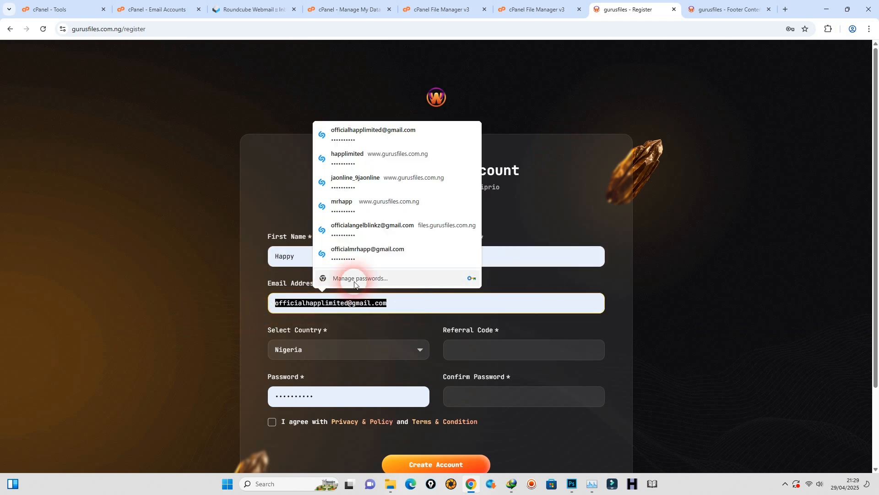
pyautogui.click(377, 252)
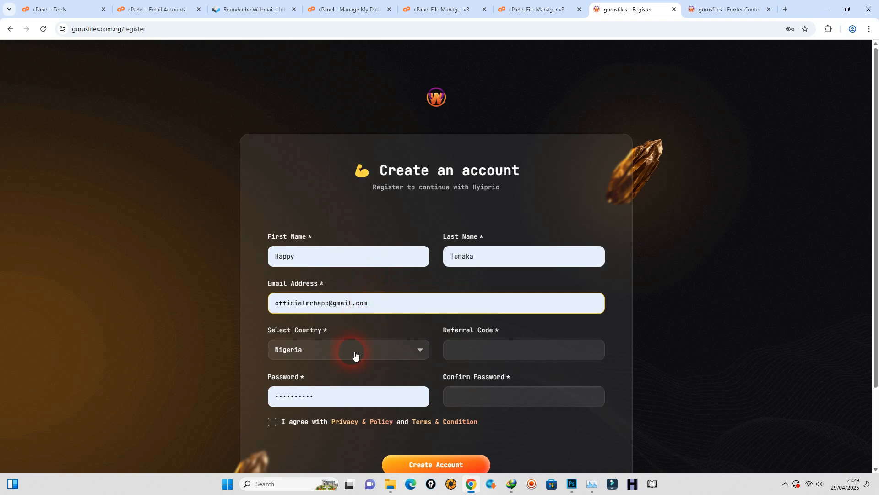
# Enter the confirmation password and submit the new account.
pyautogui.click(503, 352)
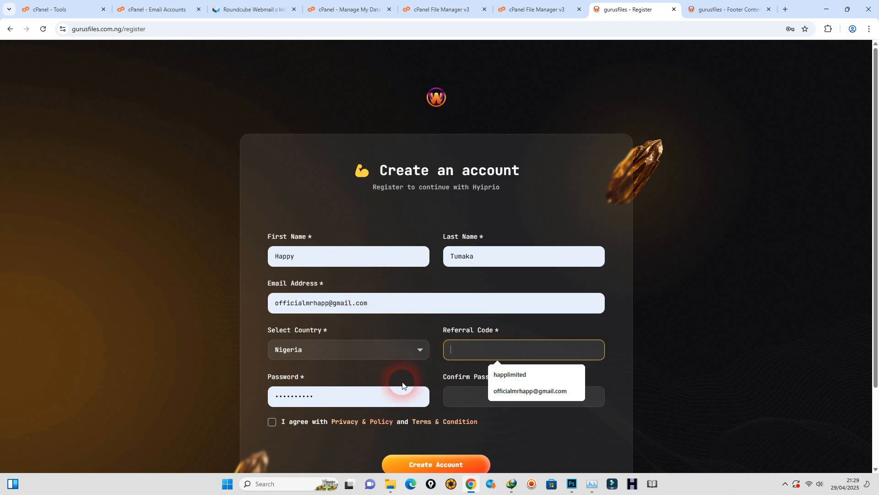
pyautogui.click(468, 399)
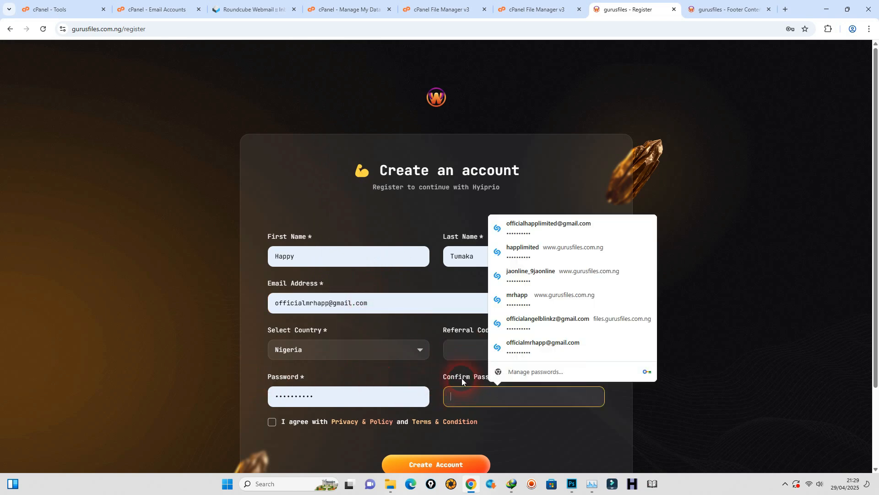
pyautogui.write('*')
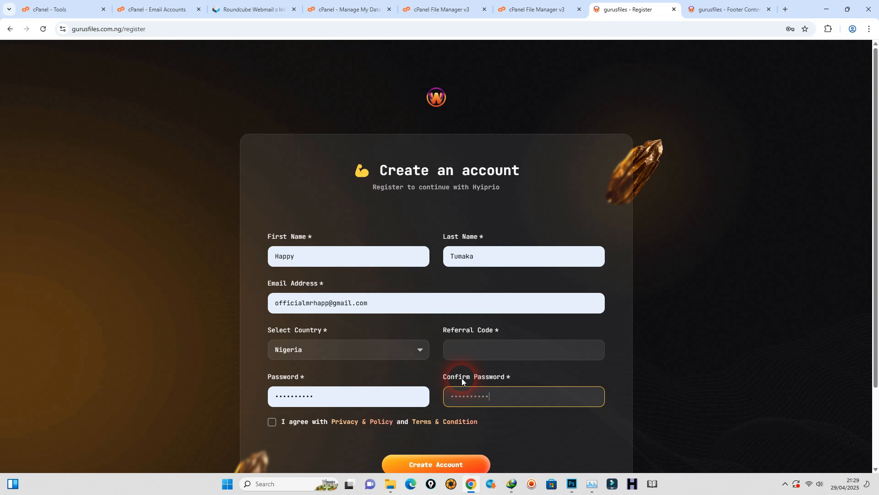
pyautogui.scroll(-2, 402, 358)
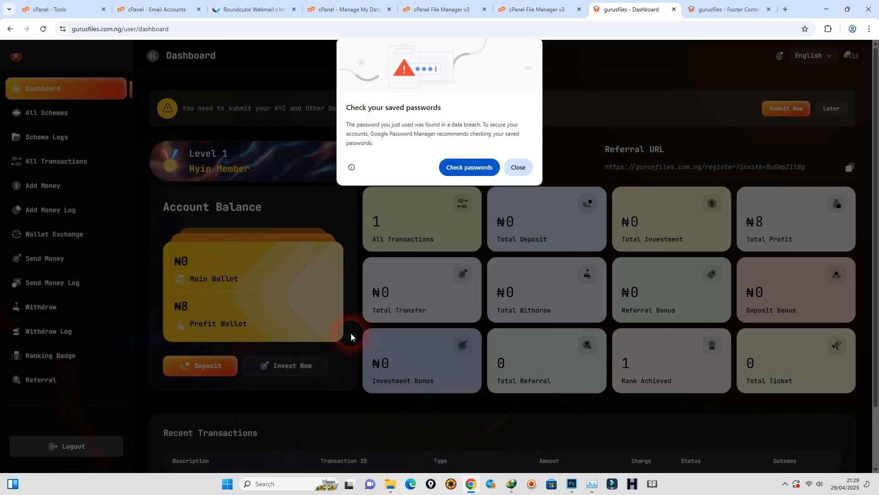
# Dismiss the password warning and copy the referral link from the user dashboard.
pyautogui.click(518, 167)
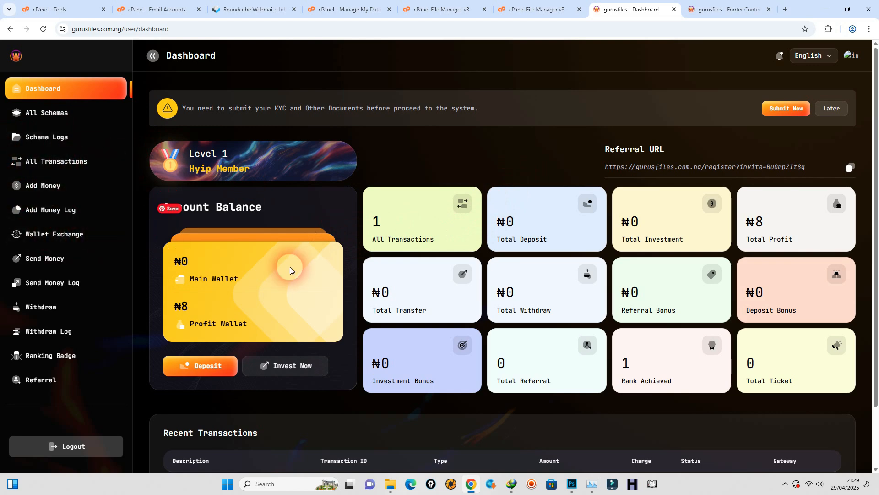
pyautogui.scroll(-1, 330, 268)
pyautogui.scroll(-2, 330, 269)
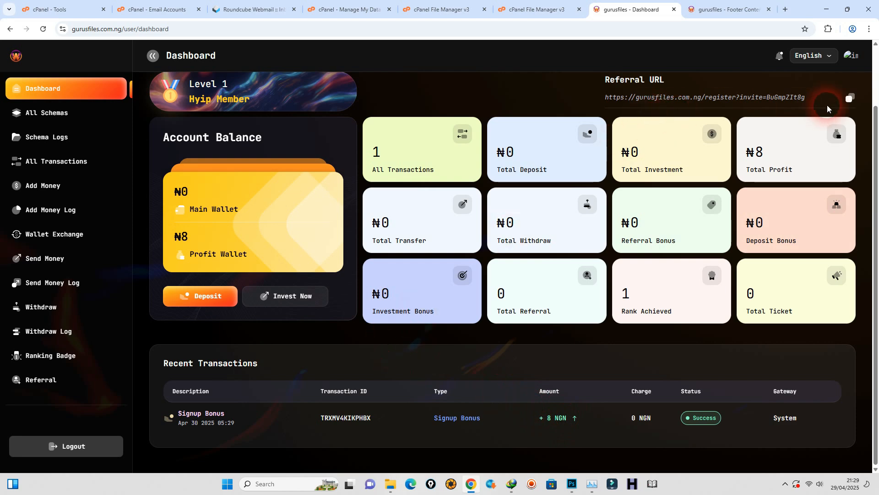
pyautogui.scroll(1, 768, 106)
pyautogui.scroll(1, 767, 105)
pyautogui.click(851, 170)
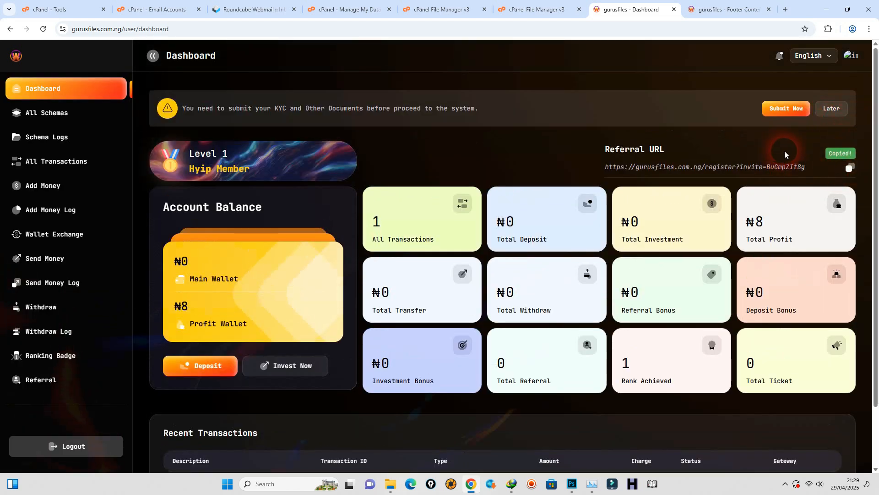
# Browse All Schemas, Schema Logs, All Transactions, Add Money and the Add Money Log.
pyautogui.click(51, 117)
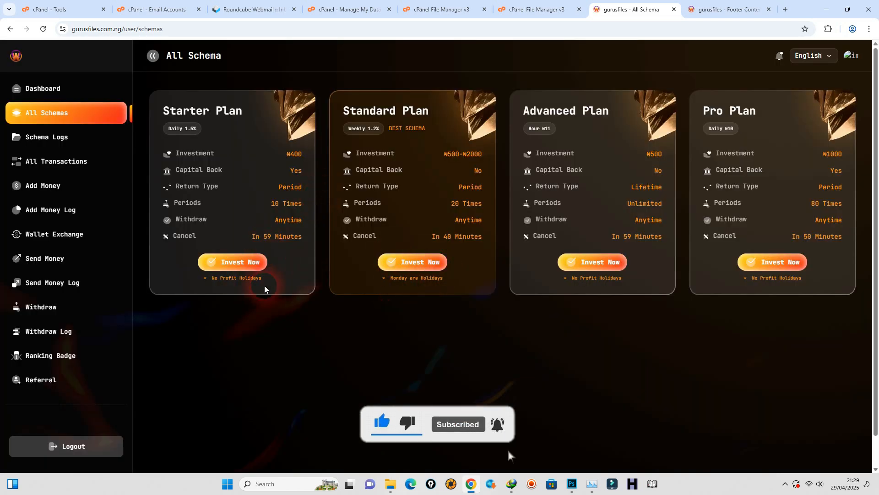
pyautogui.click(62, 145)
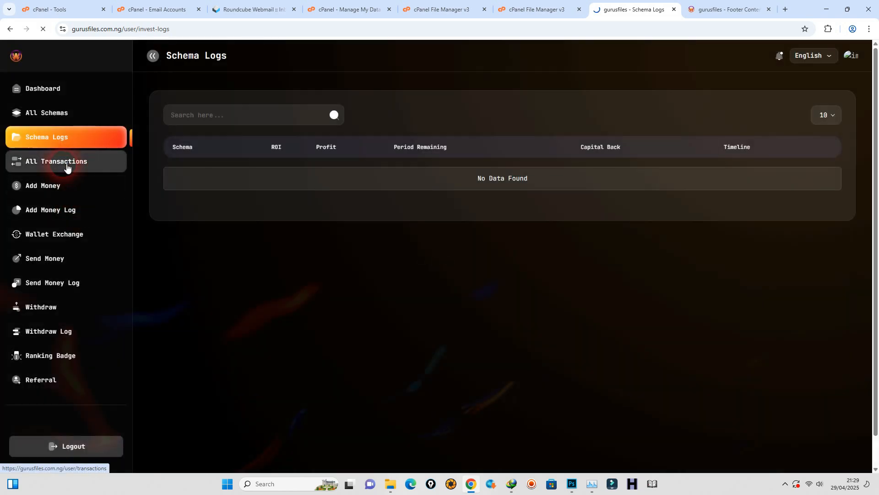
pyautogui.click(65, 165)
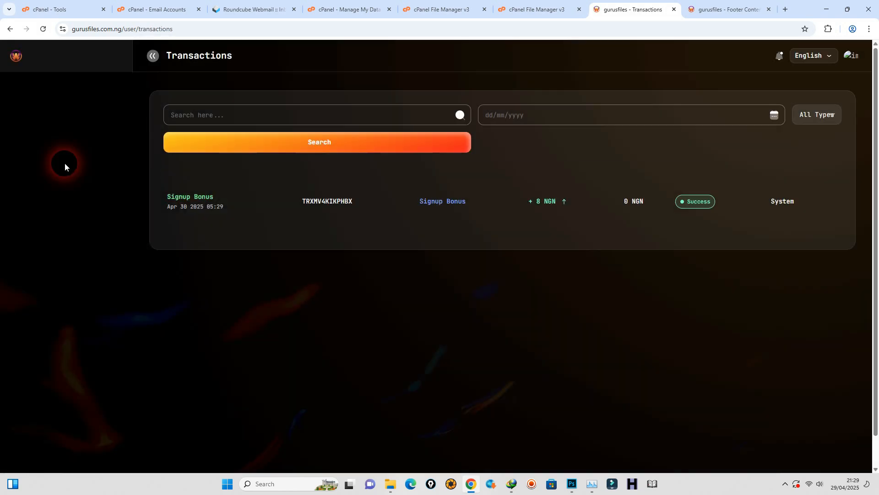
pyautogui.click(46, 193)
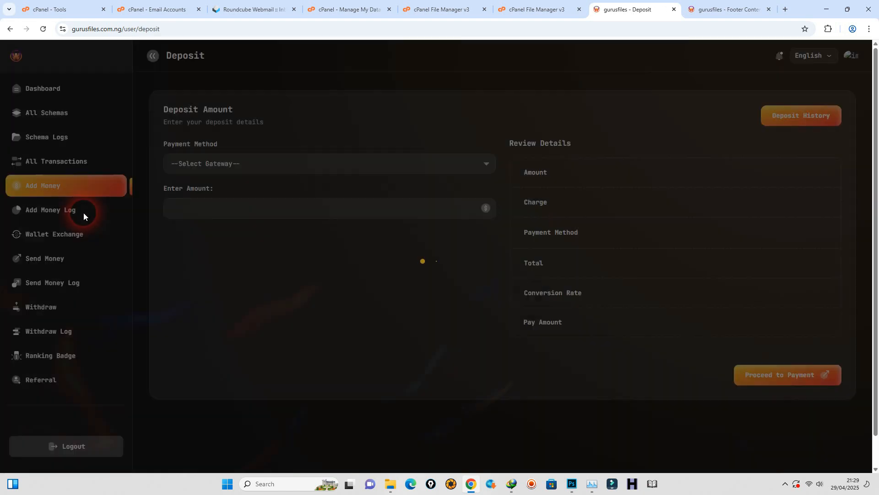
pyautogui.click(289, 175)
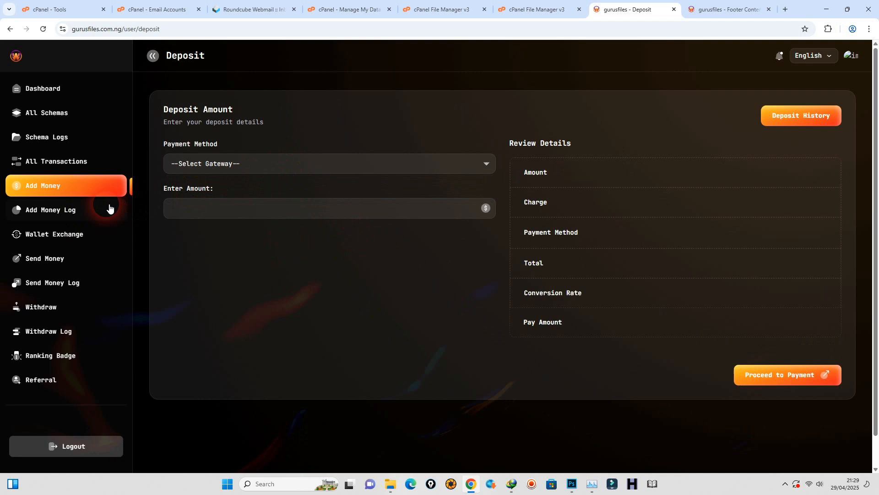
pyautogui.click(88, 213)
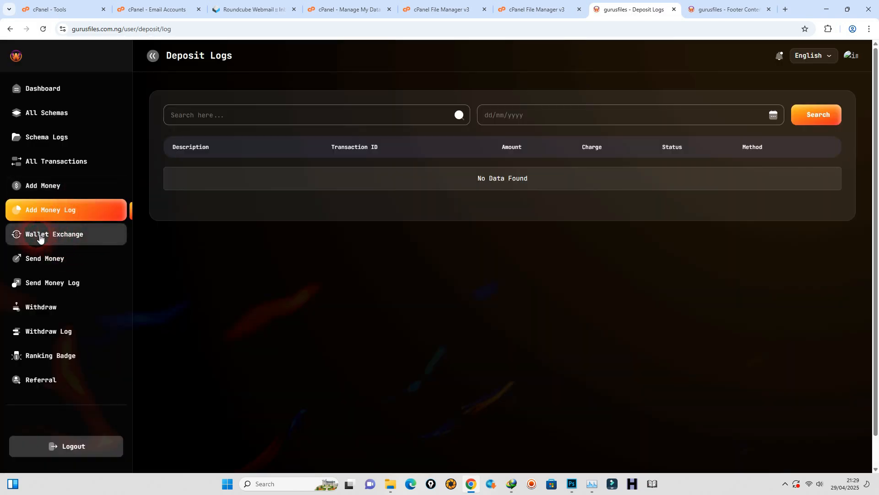
# Try a Main Wallet exchange and a withdrawal, hitting the unverified KYC warning.
pyautogui.click(59, 239)
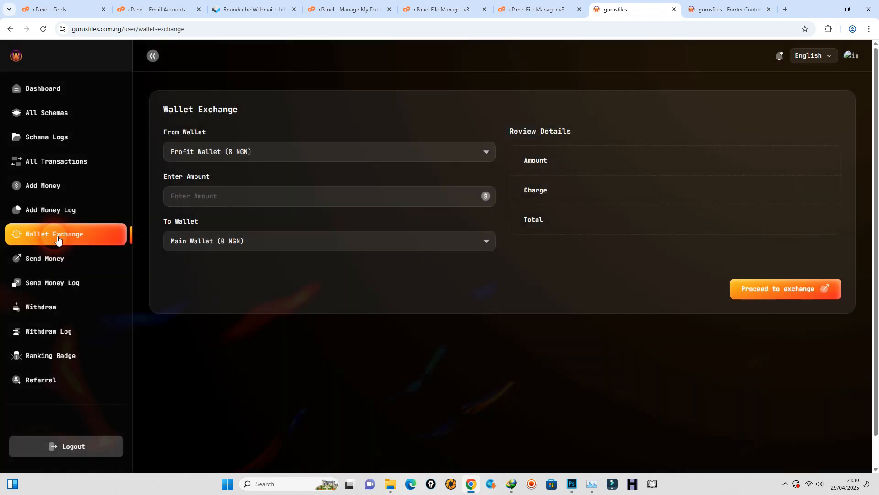
pyautogui.click(251, 151)
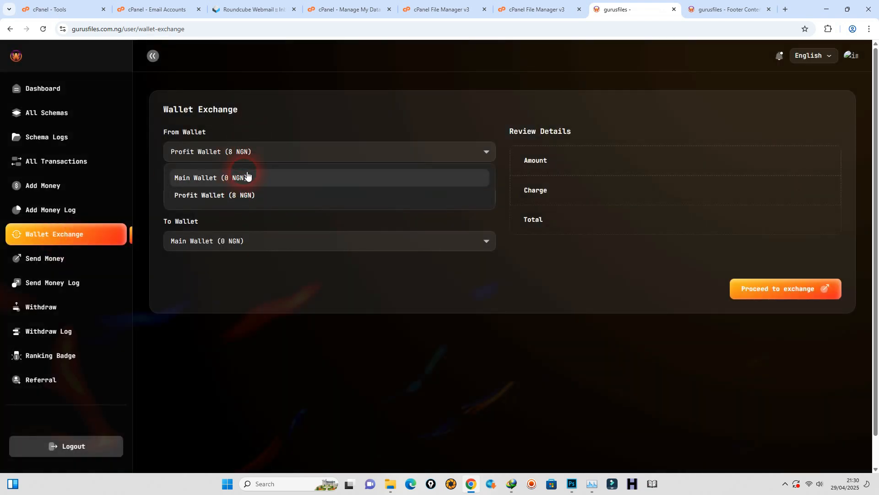
pyautogui.click(247, 178)
pyautogui.click(243, 246)
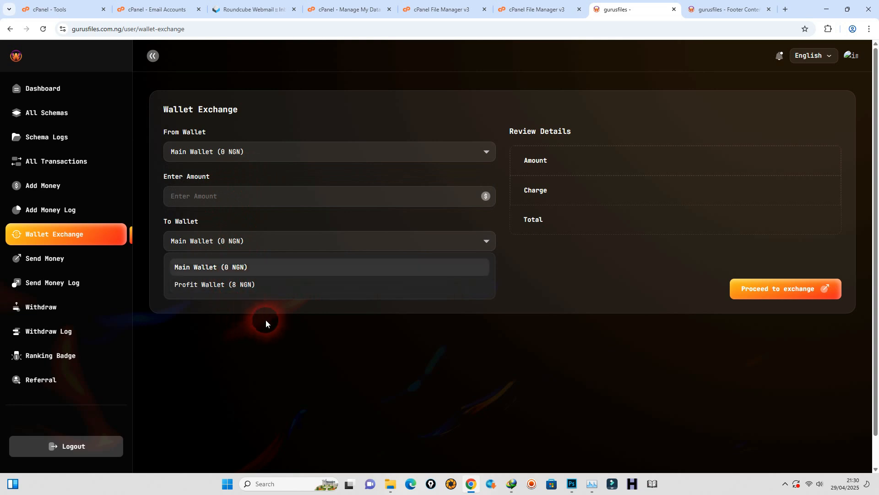
pyautogui.click(253, 310)
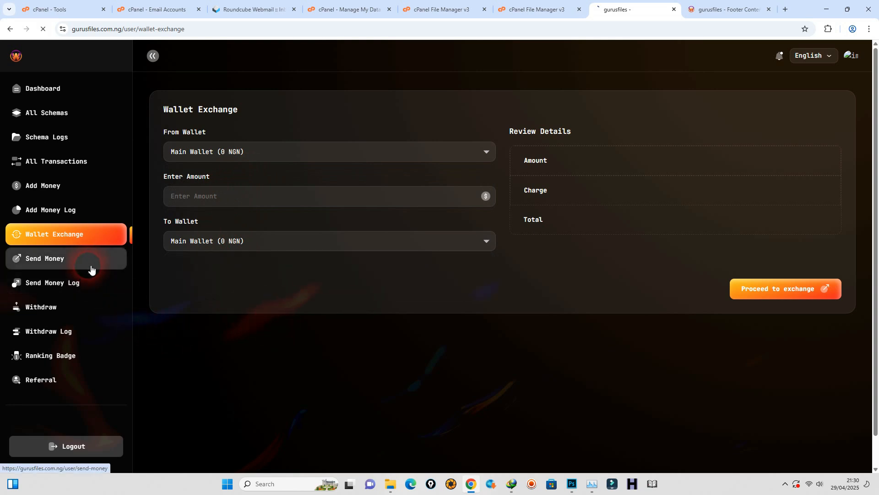
pyautogui.click(105, 301)
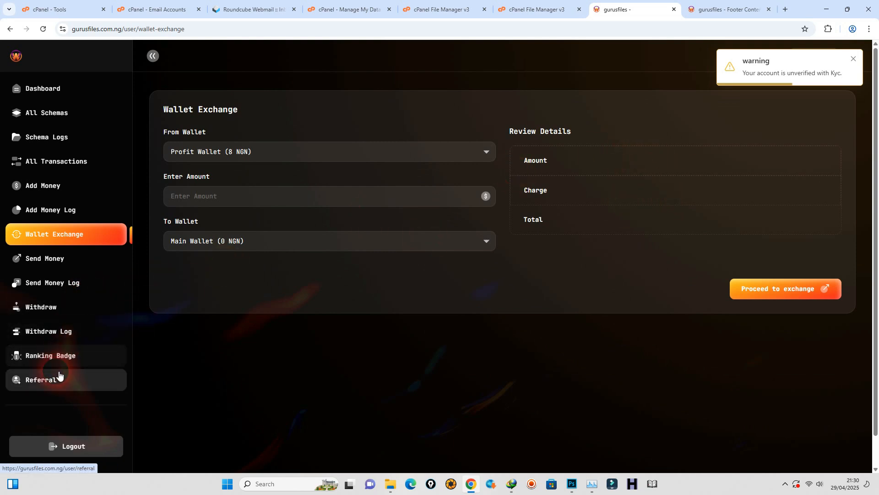
pyautogui.click(860, 57)
pyautogui.click(855, 61)
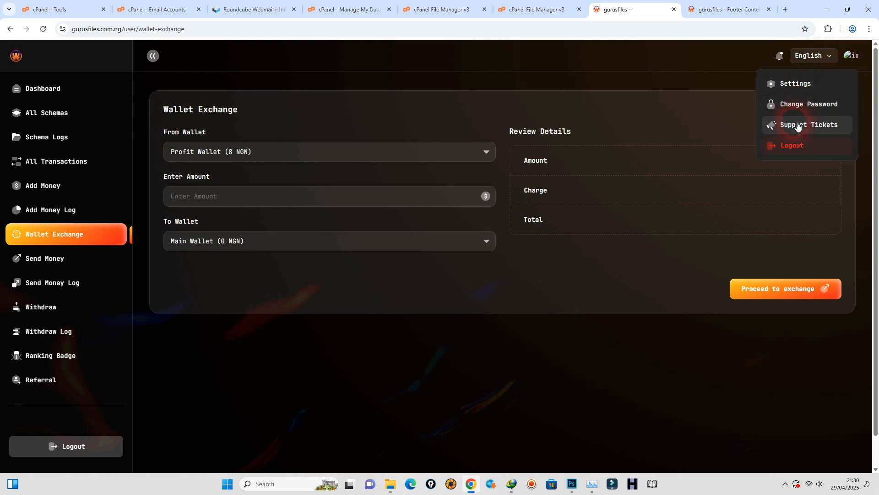
# Start a KYC upload from account settings with KYC Form as the verification type.
pyautogui.click(761, 96)
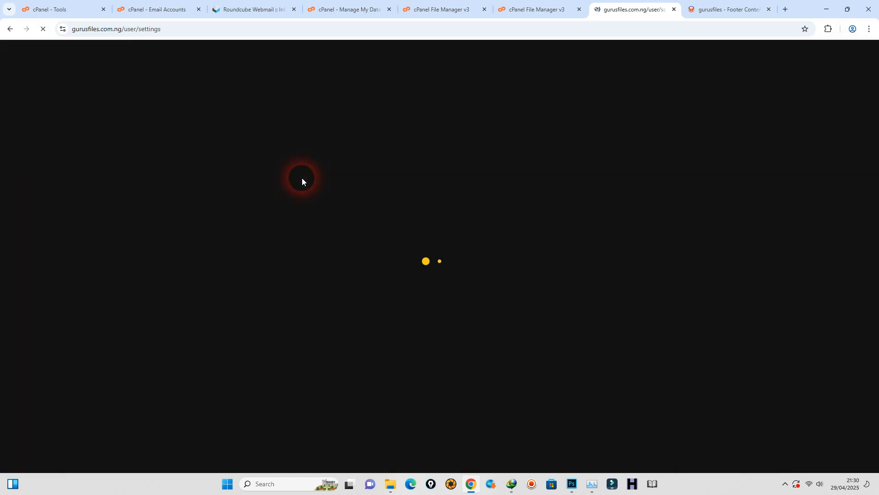
pyautogui.scroll(-5, 274, 201)
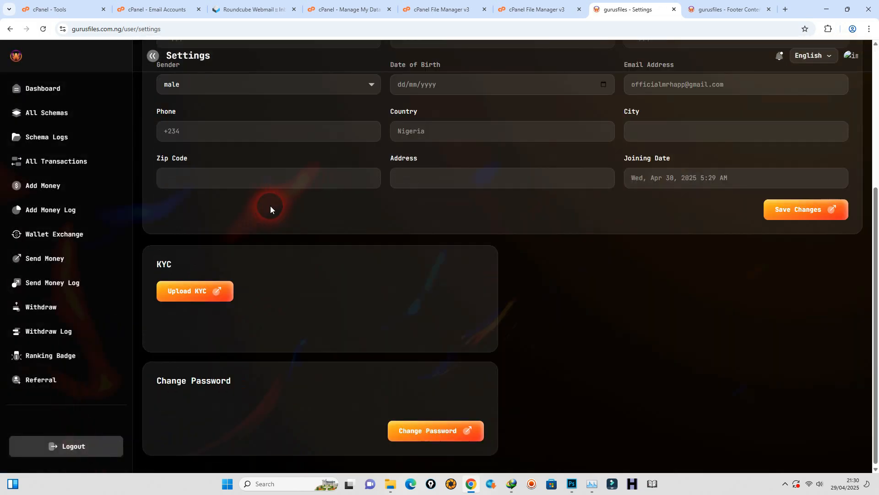
pyautogui.click(193, 290)
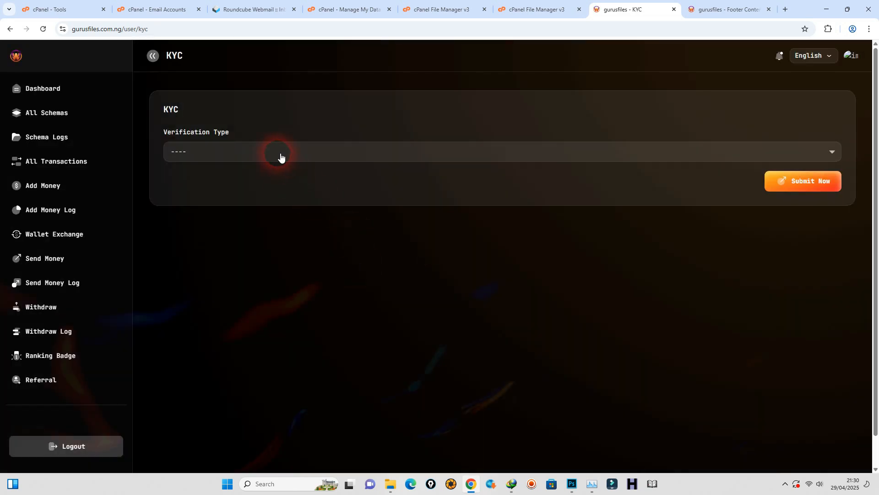
pyautogui.click(281, 157)
pyautogui.click(250, 195)
# Fill in the first name, last name and ID number from saved suggestions.
pyautogui.click(804, 194)
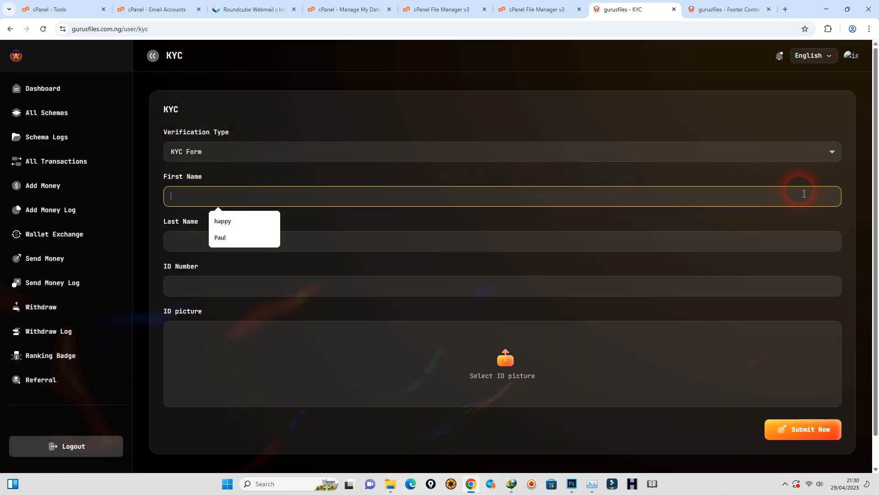
pyautogui.click(222, 222)
pyautogui.click(239, 242)
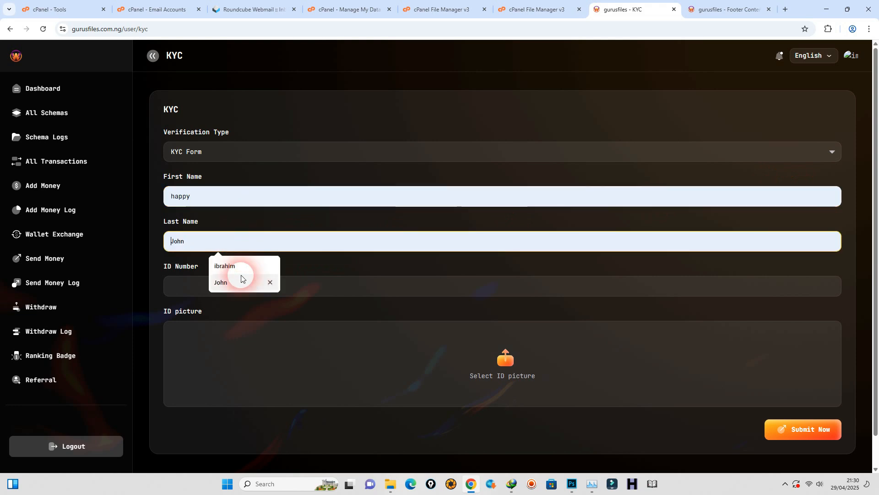
pyautogui.click(237, 270)
pyautogui.click(235, 291)
pyautogui.click(243, 310)
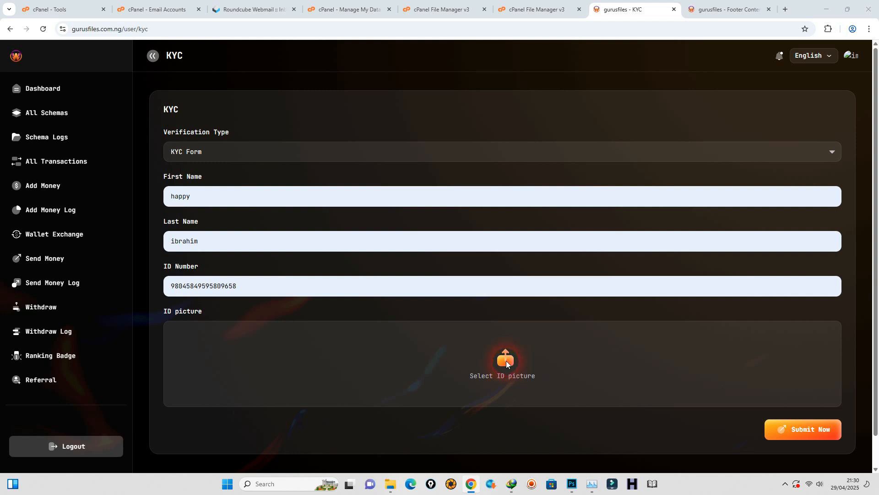
# Attach feature-icon1-2 as the ID picture, submit the form, and return to the admin panel.
pyautogui.click(498, 403)
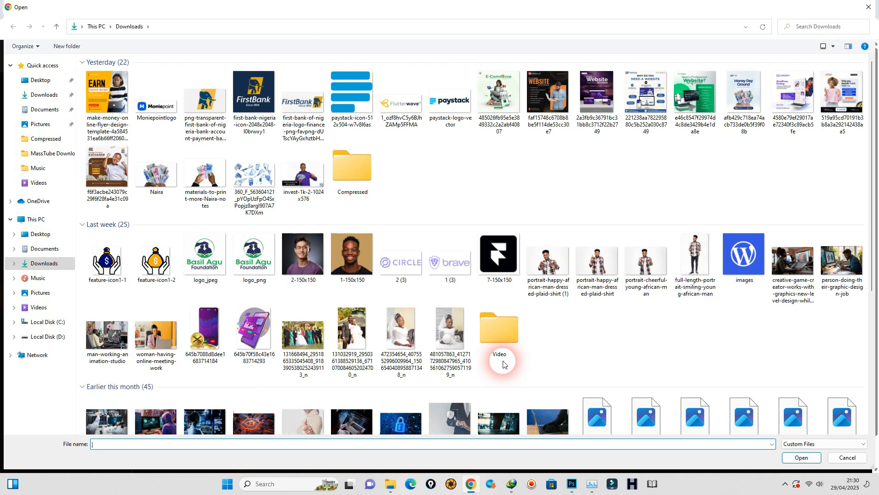
pyautogui.click(175, 287)
pyautogui.click(803, 458)
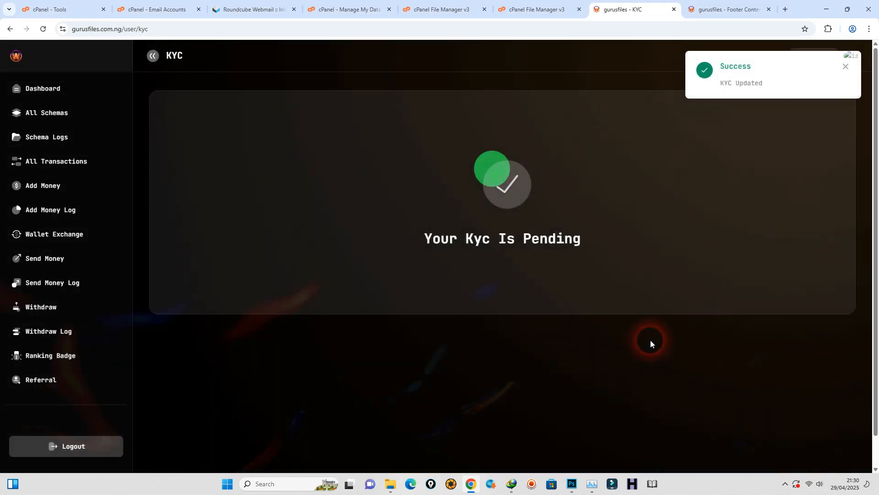
pyautogui.click(715, 10)
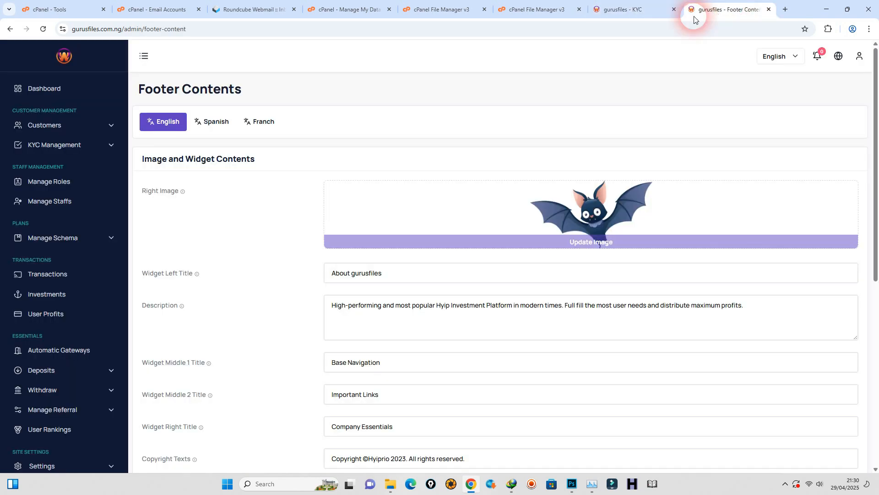
# Mark the customer's email and KYC as verified, enable 2FA, and save changes.
pyautogui.click(54, 130)
pyautogui.click(53, 143)
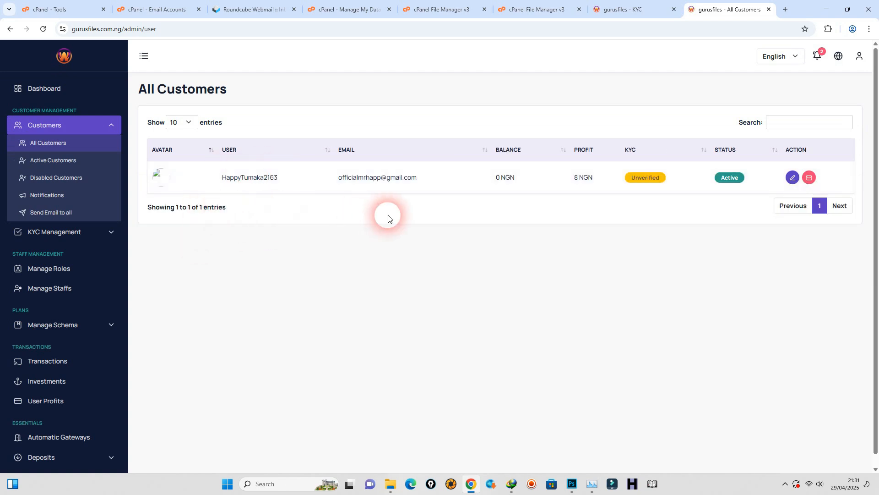
pyautogui.click(794, 178)
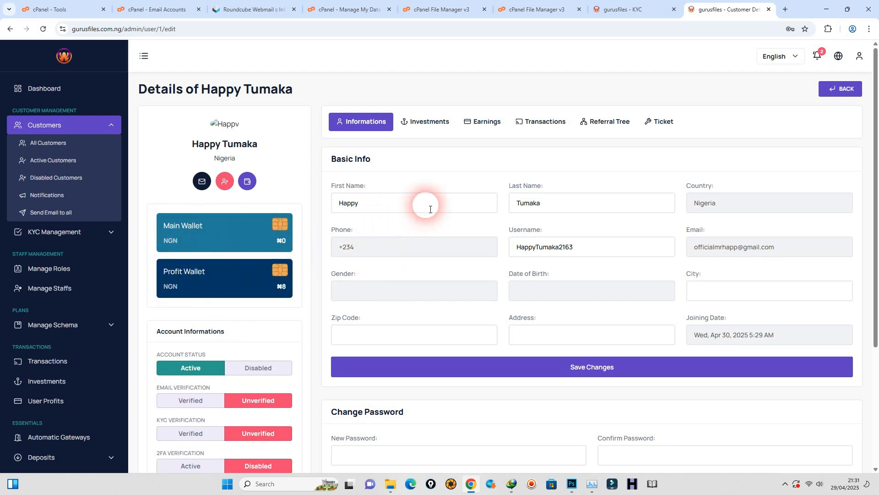
pyautogui.scroll(-3, 412, 203)
pyautogui.click(192, 264)
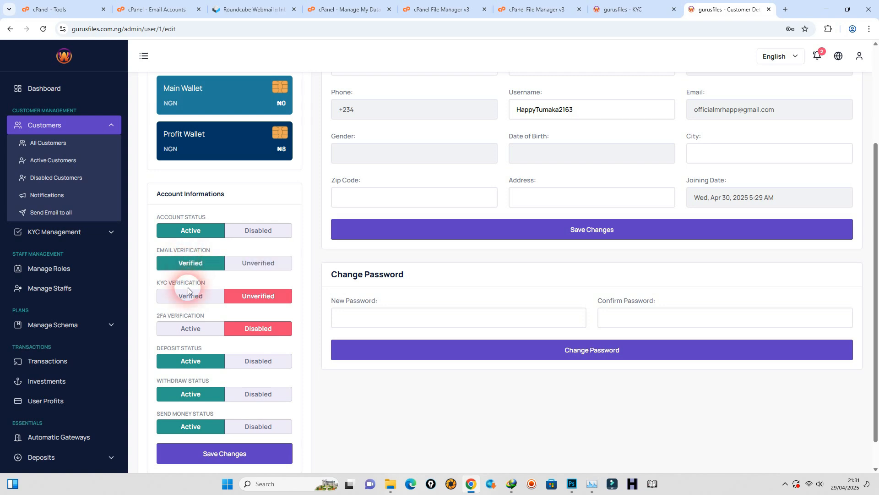
pyautogui.click(190, 296)
pyautogui.click(197, 325)
pyautogui.scroll(-1, 198, 323)
pyautogui.click(240, 422)
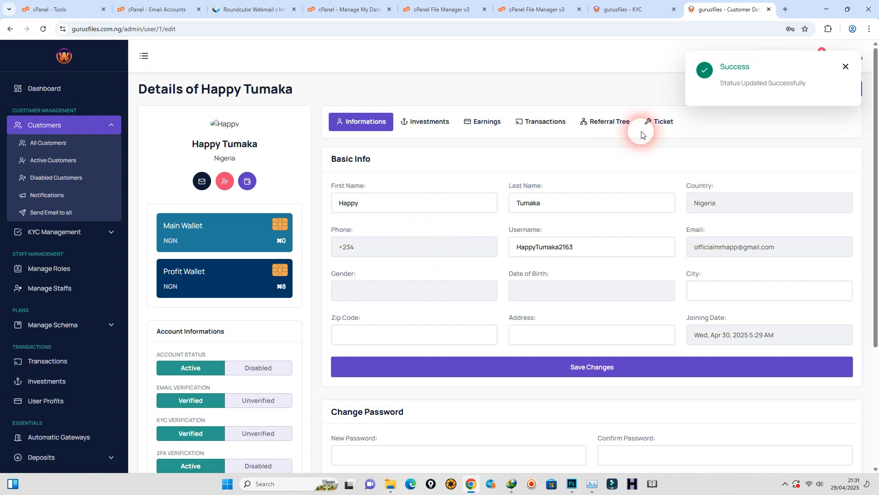
# Add 10000 NGN to the customer's main wallet through Fund Add or Subtract.
pyautogui.click(248, 182)
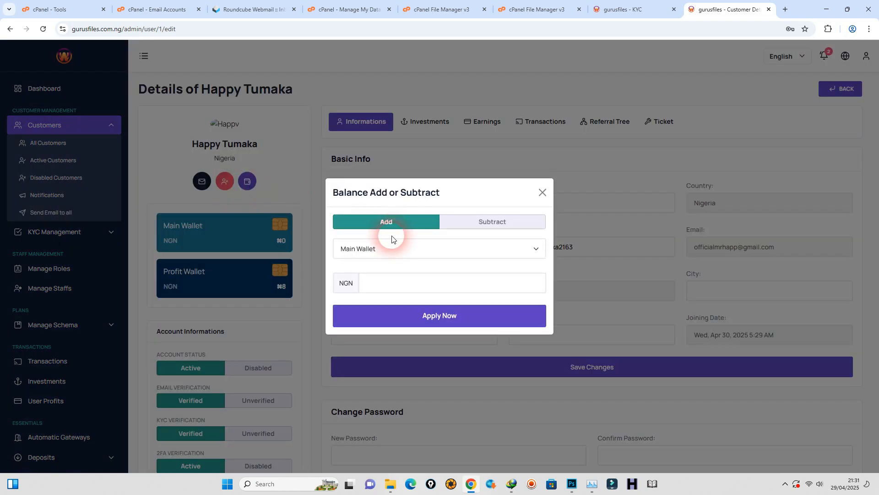
pyautogui.click(387, 284)
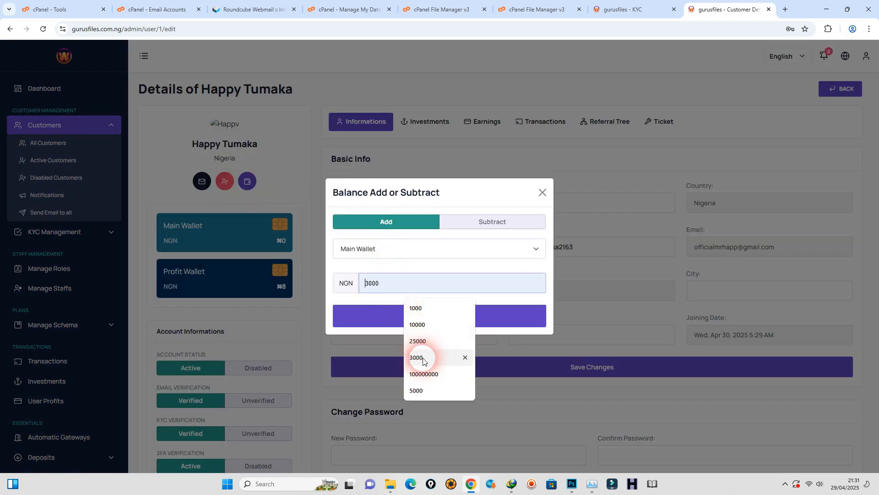
pyautogui.click(424, 374)
pyautogui.click(434, 320)
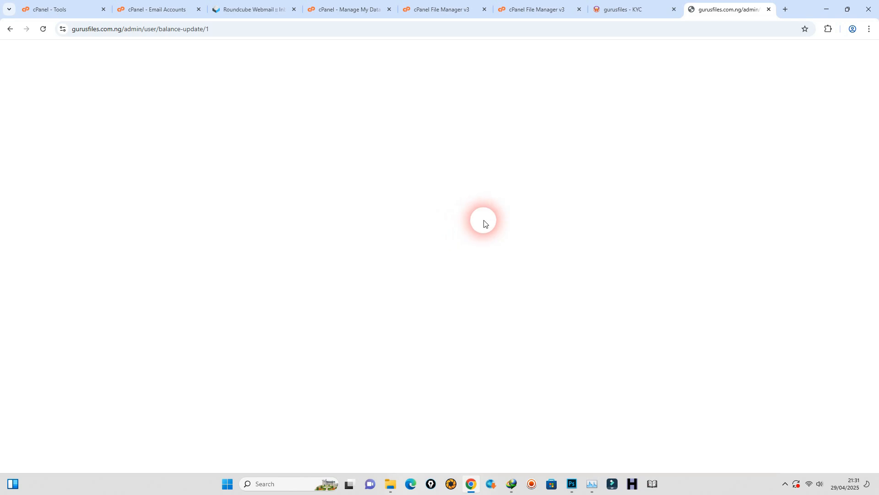
pyautogui.click(10, 29)
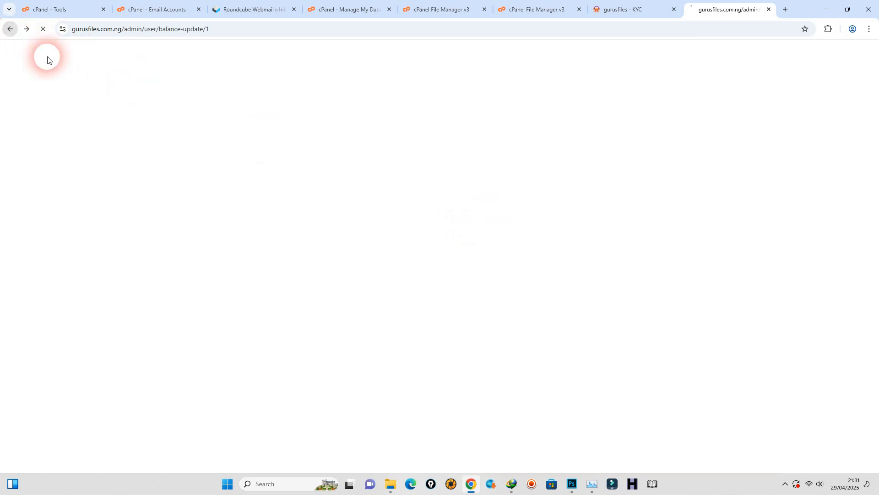
pyautogui.click(247, 180)
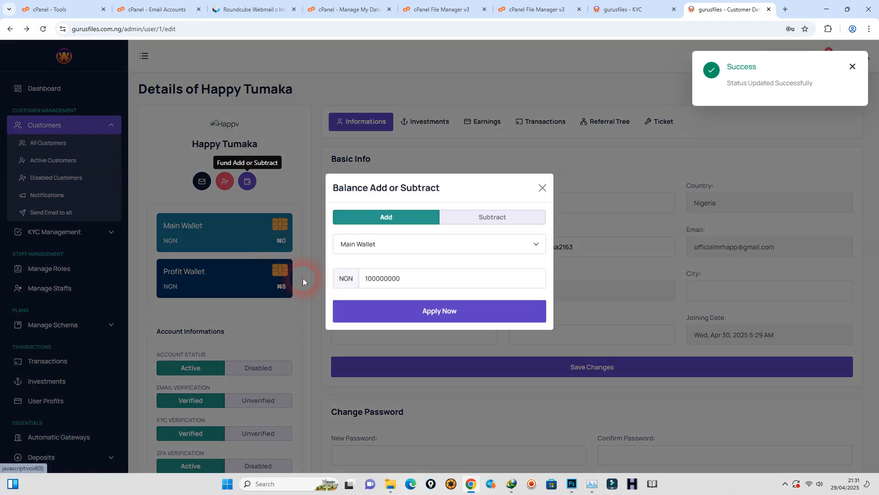
pyautogui.click(415, 287)
pyautogui.press('BackSpace')
pyautogui.press('BackSpace')
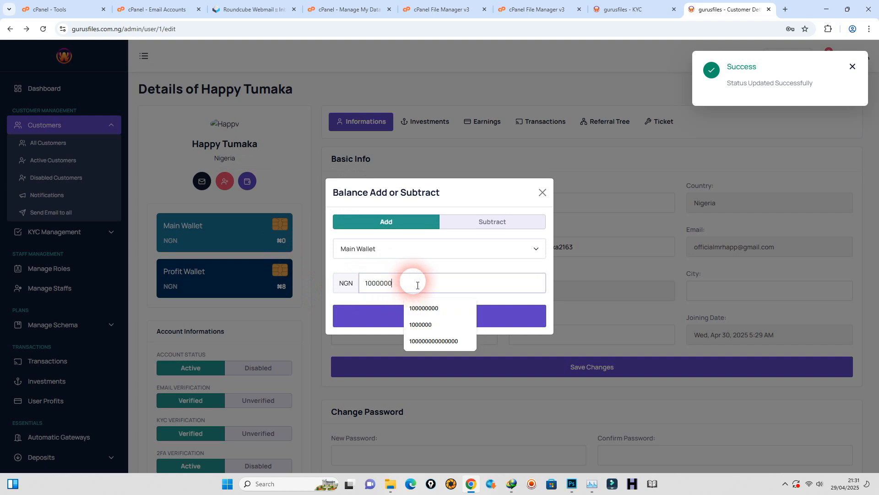
pyautogui.press('BackSpace')
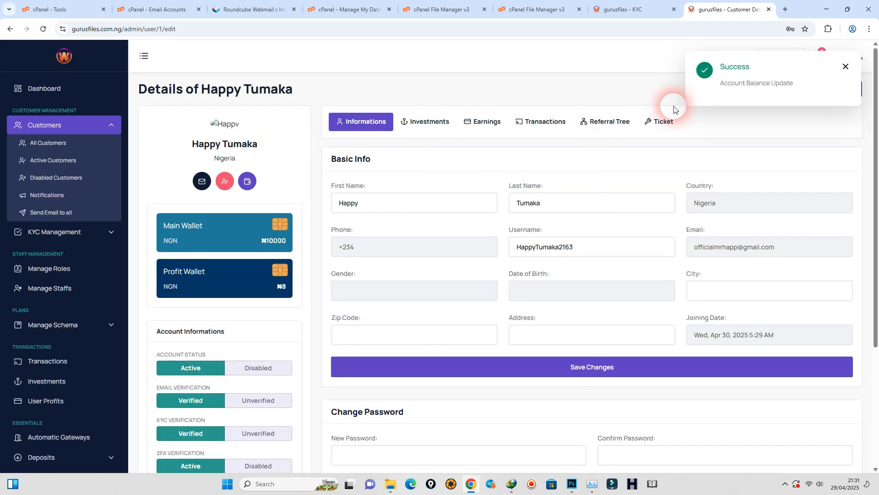
pyautogui.click(846, 66)
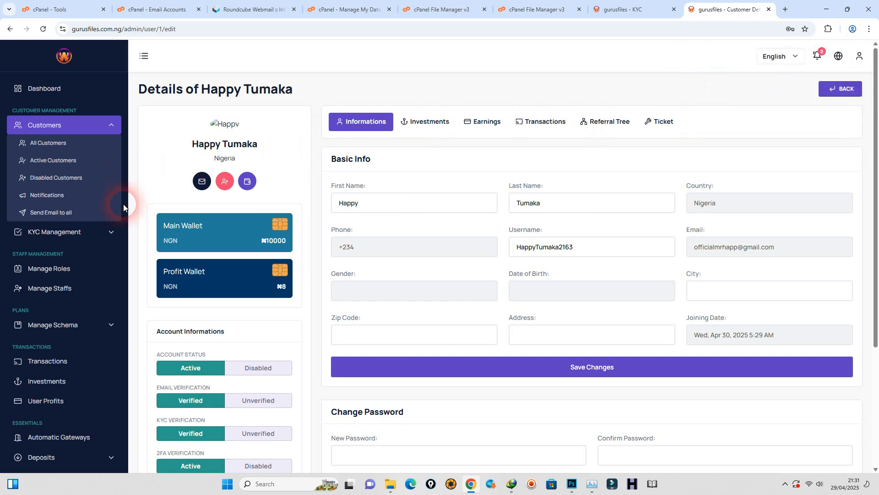
# Browse the Pending, Rejected and All KYC Logs lists in KYC Management.
pyautogui.click(83, 232)
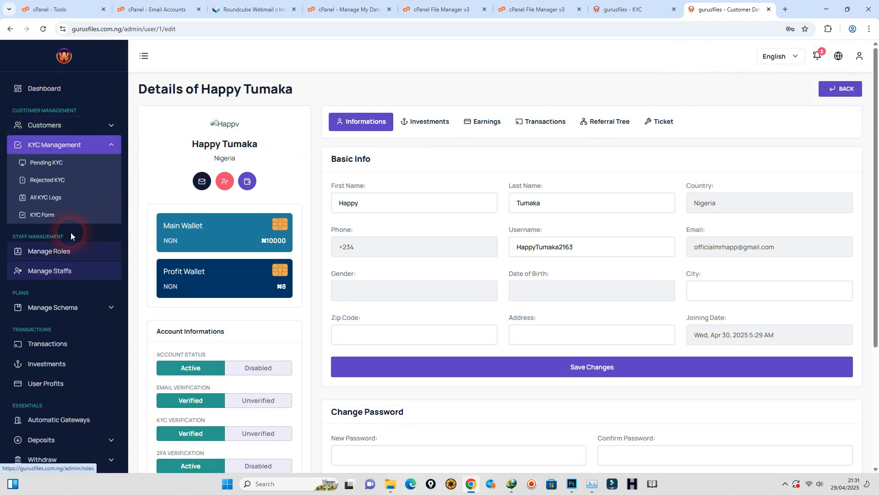
pyautogui.click(58, 164)
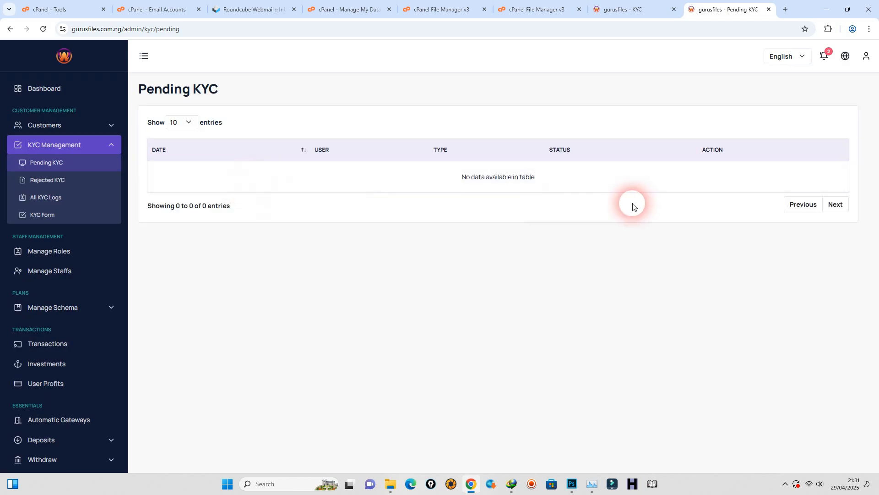
pyautogui.click(65, 183)
pyautogui.click(61, 199)
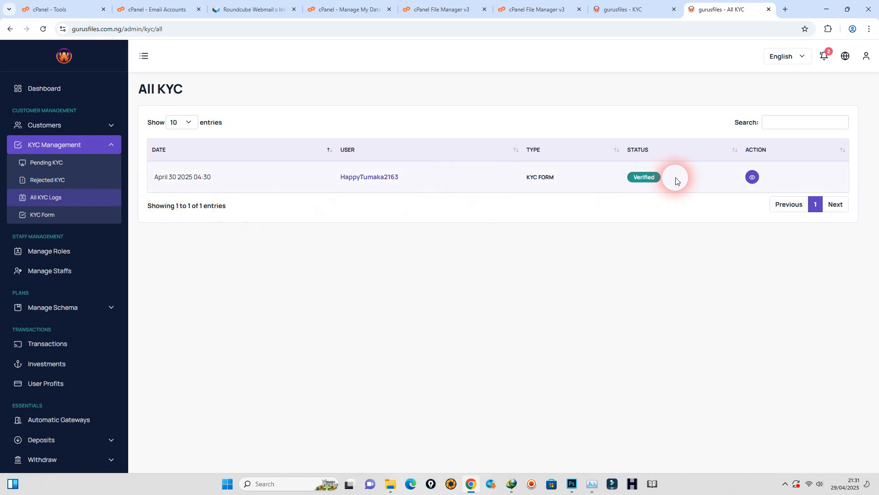
# Inspect the customer's verified KYC details, then switch to the user's KYC page.
pyautogui.click(752, 179)
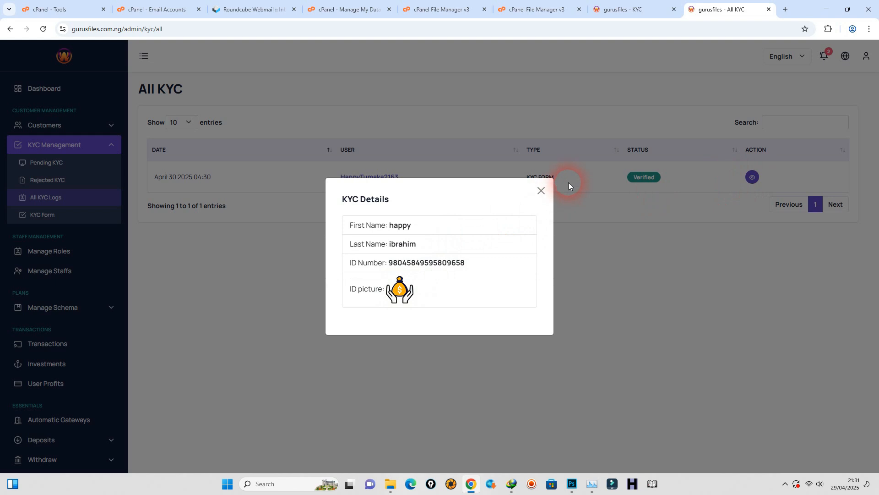
pyautogui.click(540, 191)
pyautogui.click(758, 173)
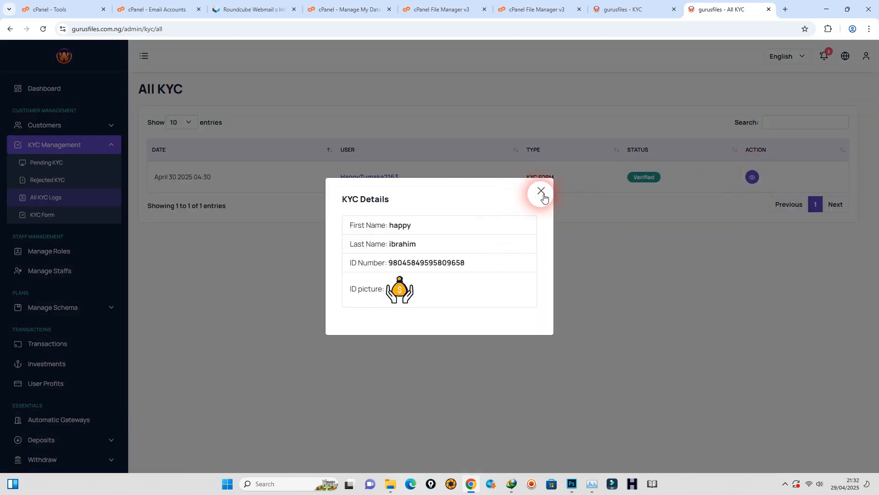
pyautogui.click(540, 192)
pyautogui.click(46, 163)
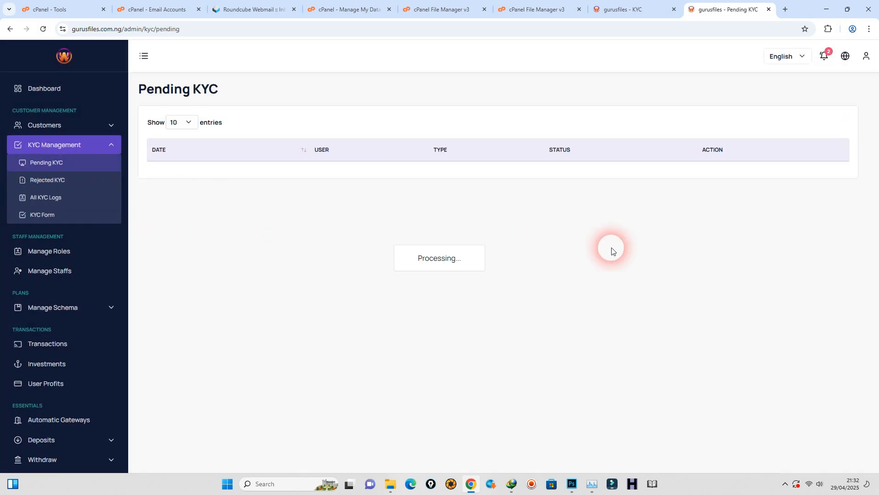
pyautogui.click(635, 16)
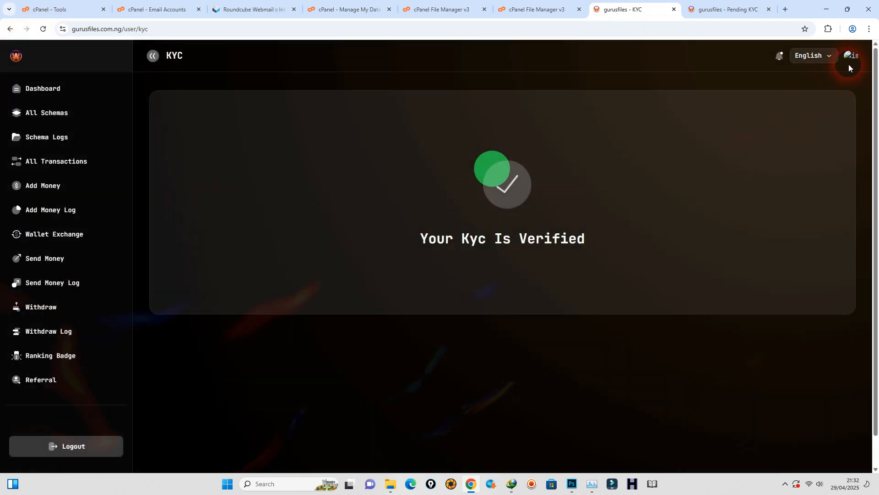
pyautogui.click(848, 61)
# Confirm KYC Verified in settings, and the dashboard's ₦10000 main wallet and deposit transaction.
pyautogui.click(811, 82)
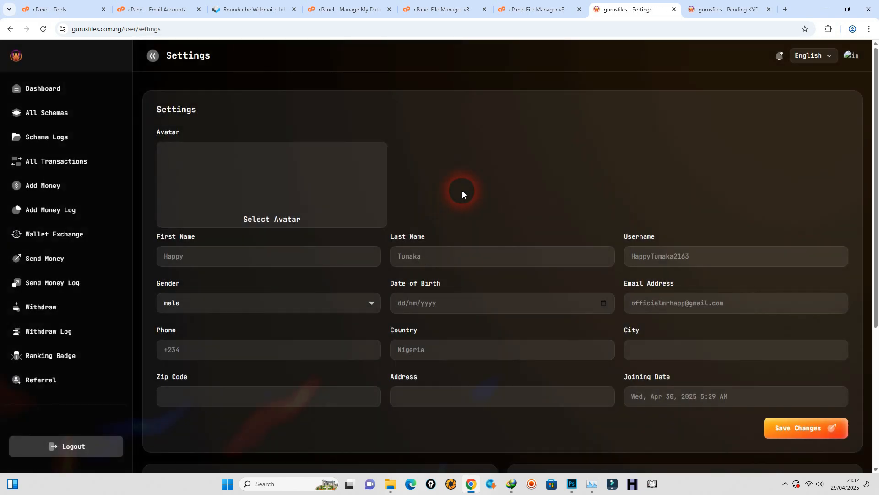
pyautogui.scroll(-5, 463, 191)
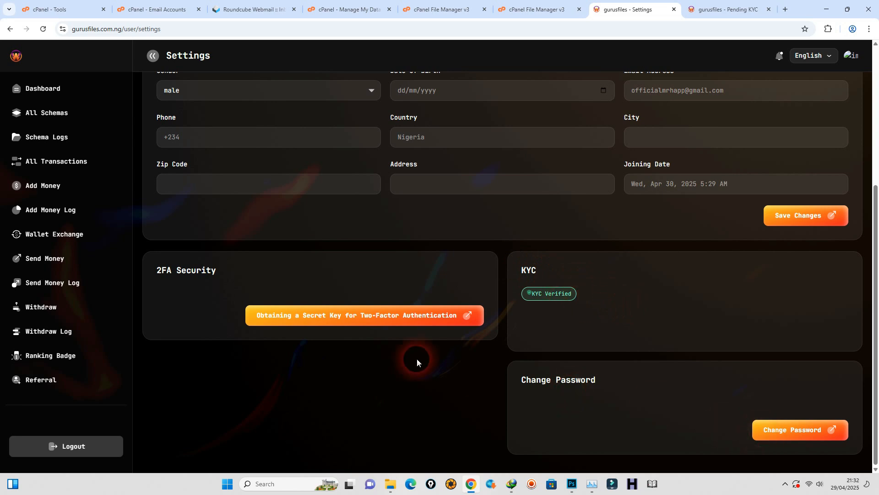
pyautogui.scroll(5, 300, 326)
pyautogui.click(46, 89)
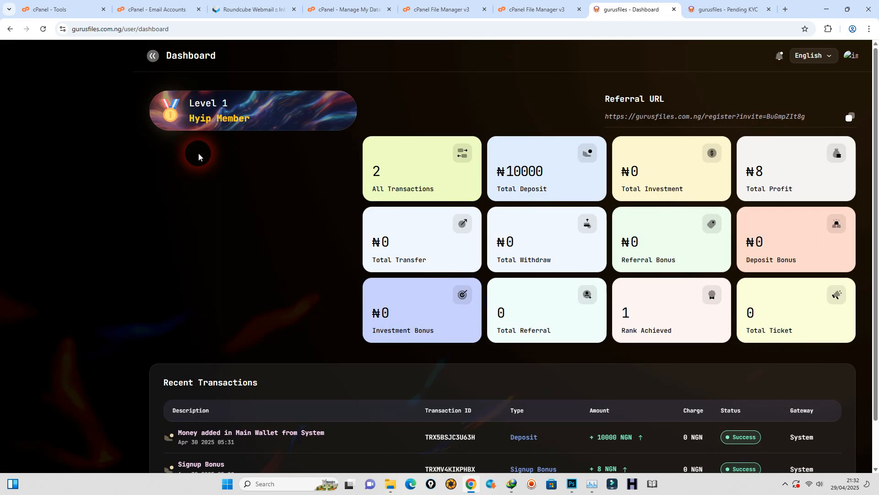
pyautogui.doubleClick(210, 211)
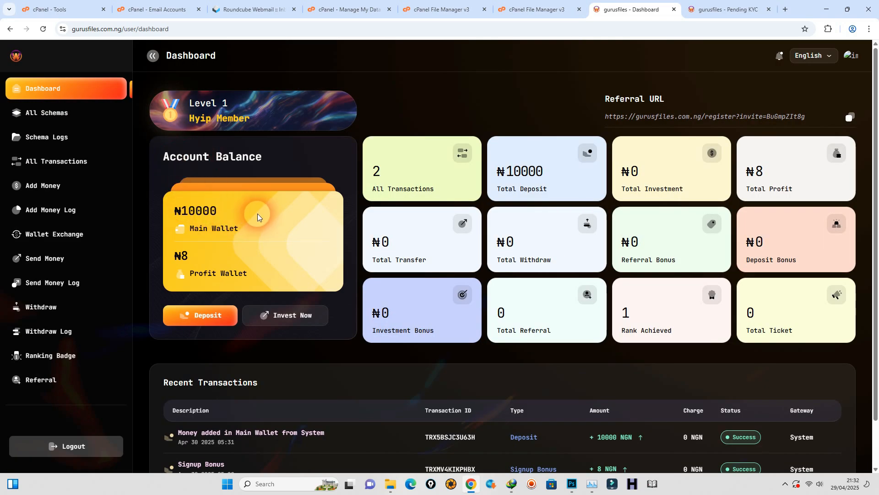
pyautogui.scroll(-2, 258, 214)
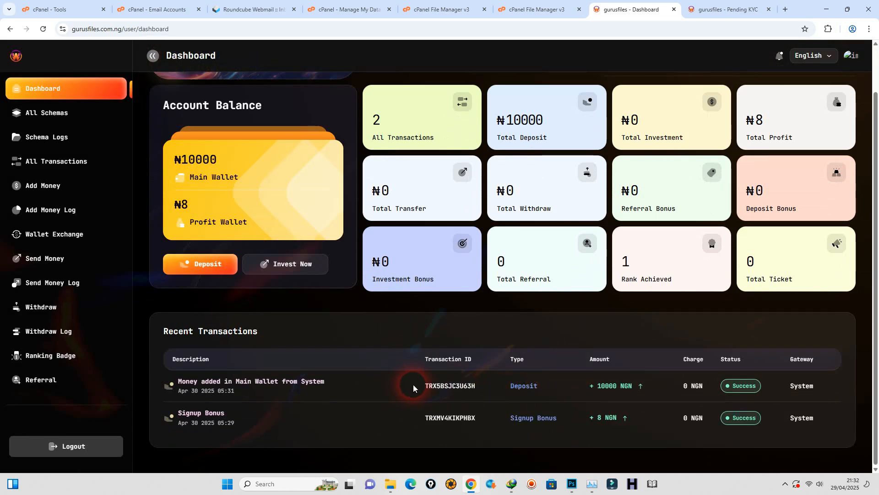
pyautogui.moveTo(338, 383); pyautogui.dragTo(198, 384)
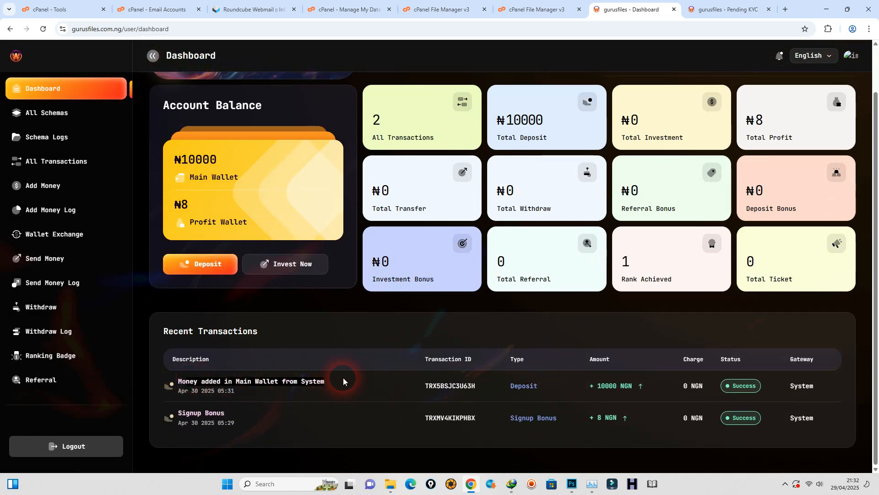
pyautogui.scroll(2, 432, 384)
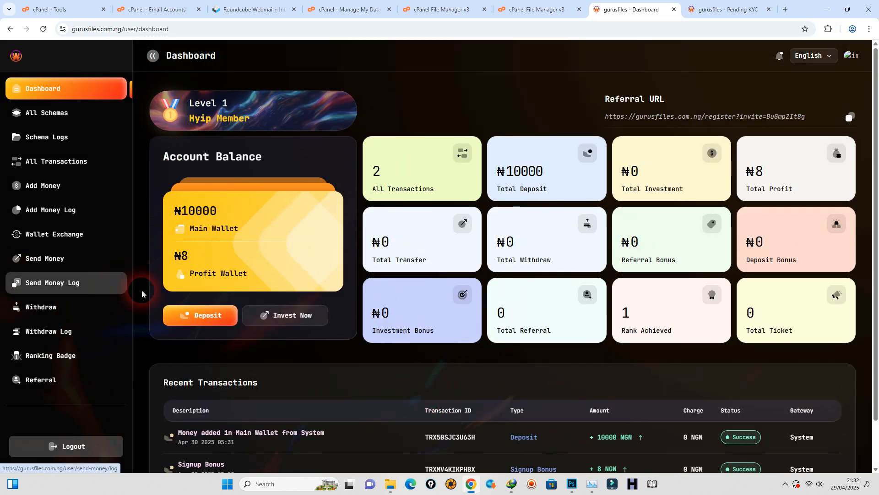